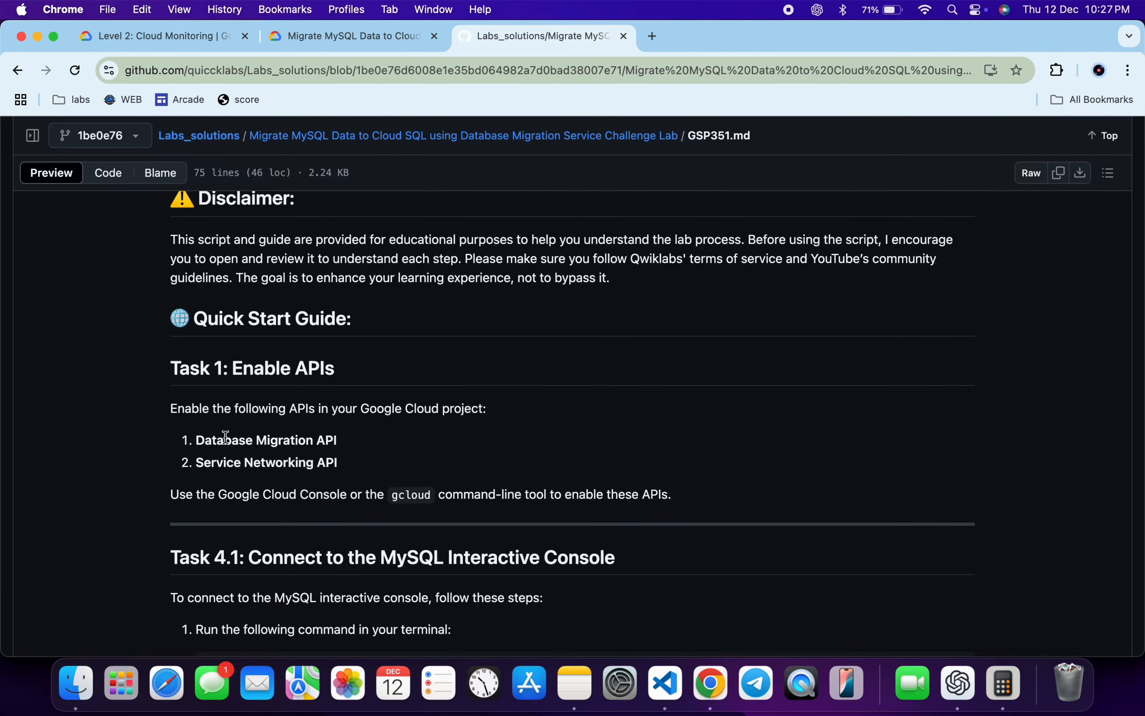
# Copy "Database Migration API" from the GitHub guide, search for it in the Google Cloud console and open its product page.
pyautogui.moveTo(195, 440); pyautogui.dragTo(346, 439)
pyautogui.hotkey('ctrl', 'c')
pyautogui.hotkey('ctrl', 'Right')
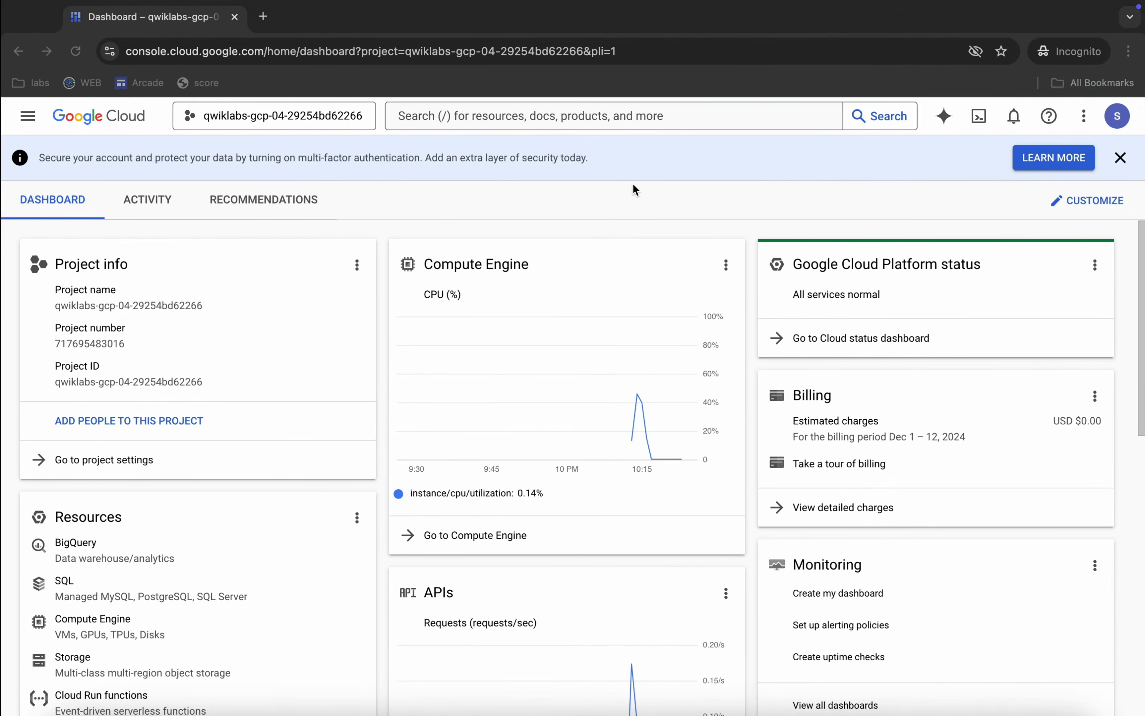
pyautogui.click(558, 119)
pyautogui.hotkey('ctrl', 'v')
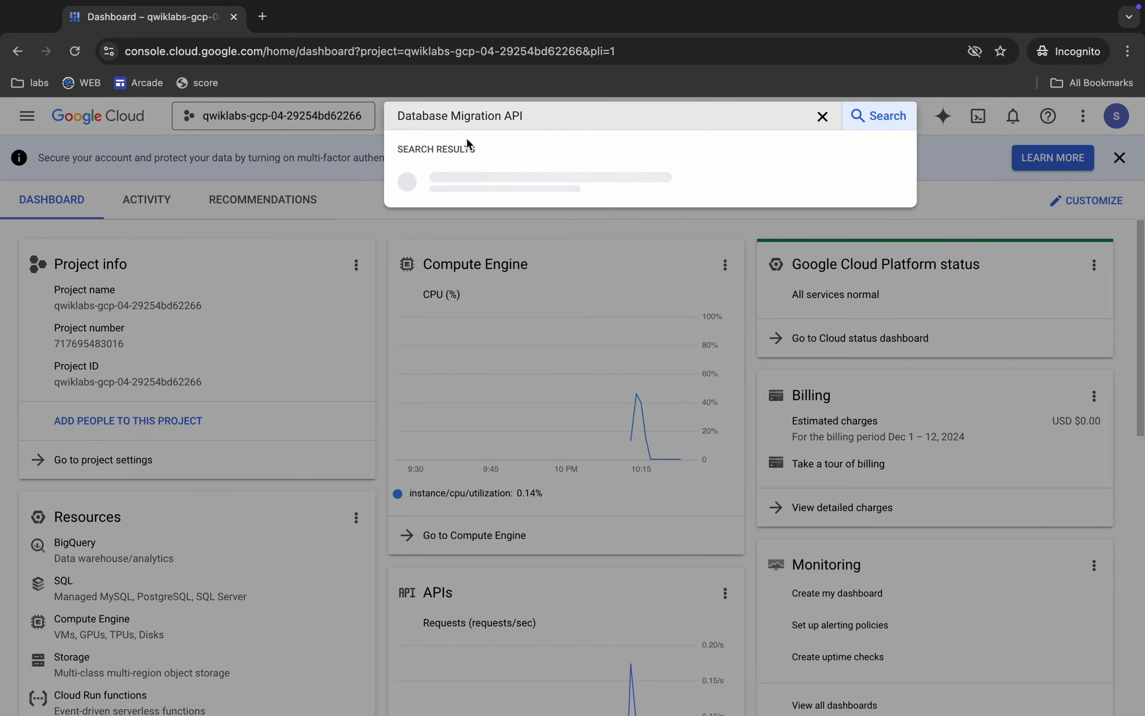
pyautogui.keyDown('super'); pyautogui.click(567, 183); pyautogui.keyUp('super')
# Copy "Service Networking API" from the guide, search for it in the console and open its product page.
pyautogui.hotkey('ctrl', 'Left')
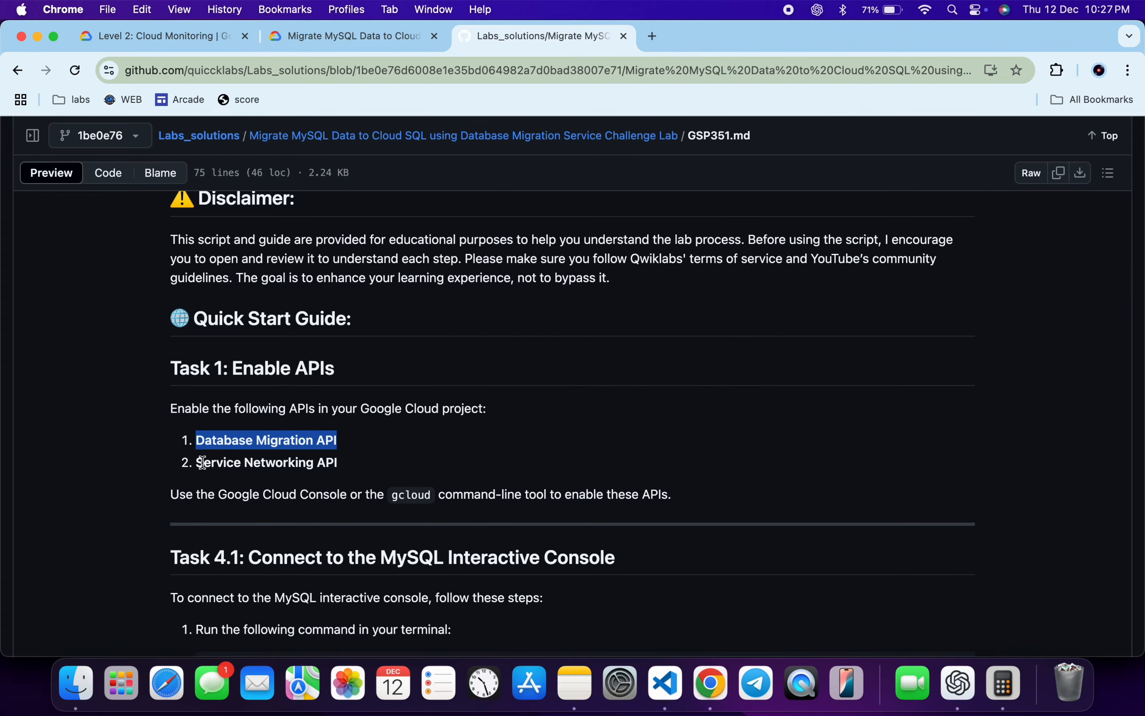
pyautogui.moveTo(197, 461); pyautogui.dragTo(345, 465)
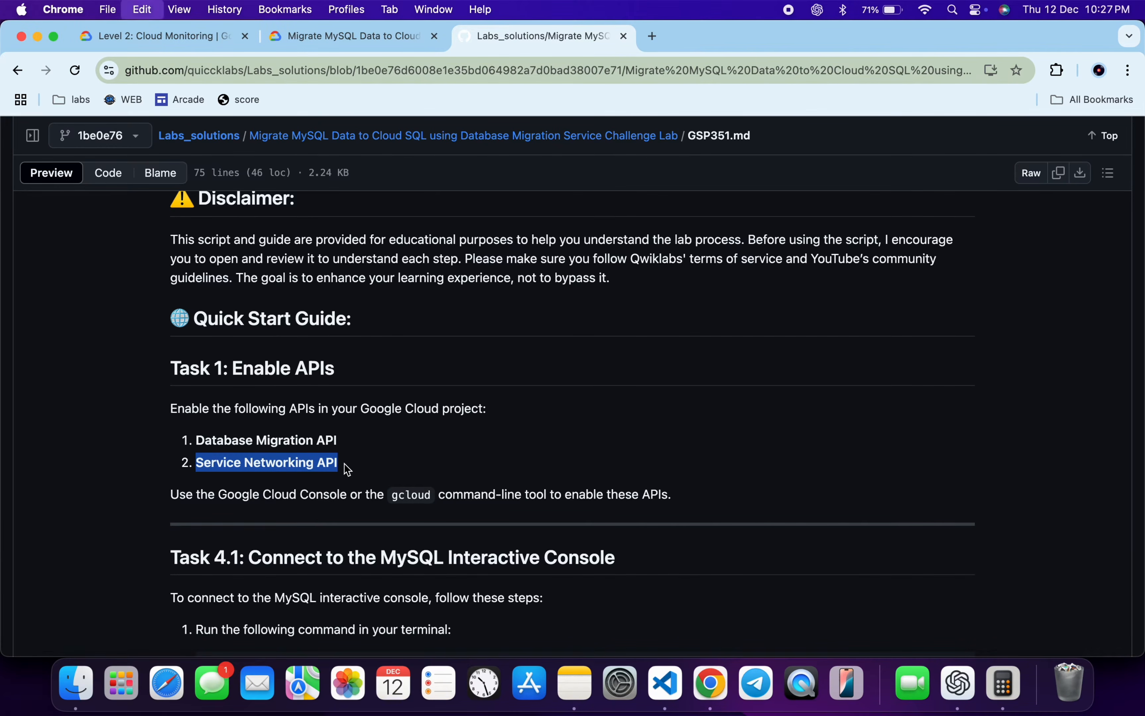
pyautogui.hotkey('ctrl', 'Right')
pyautogui.tripleClick(537, 114)
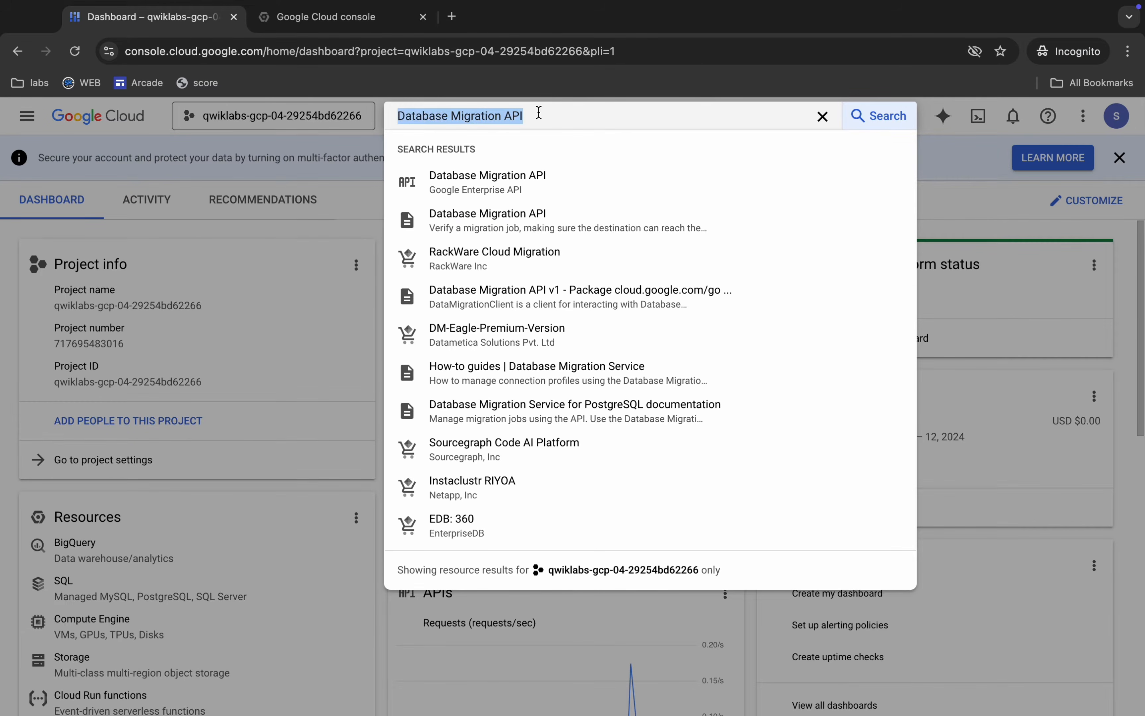
pyautogui.write('Service Networking API')
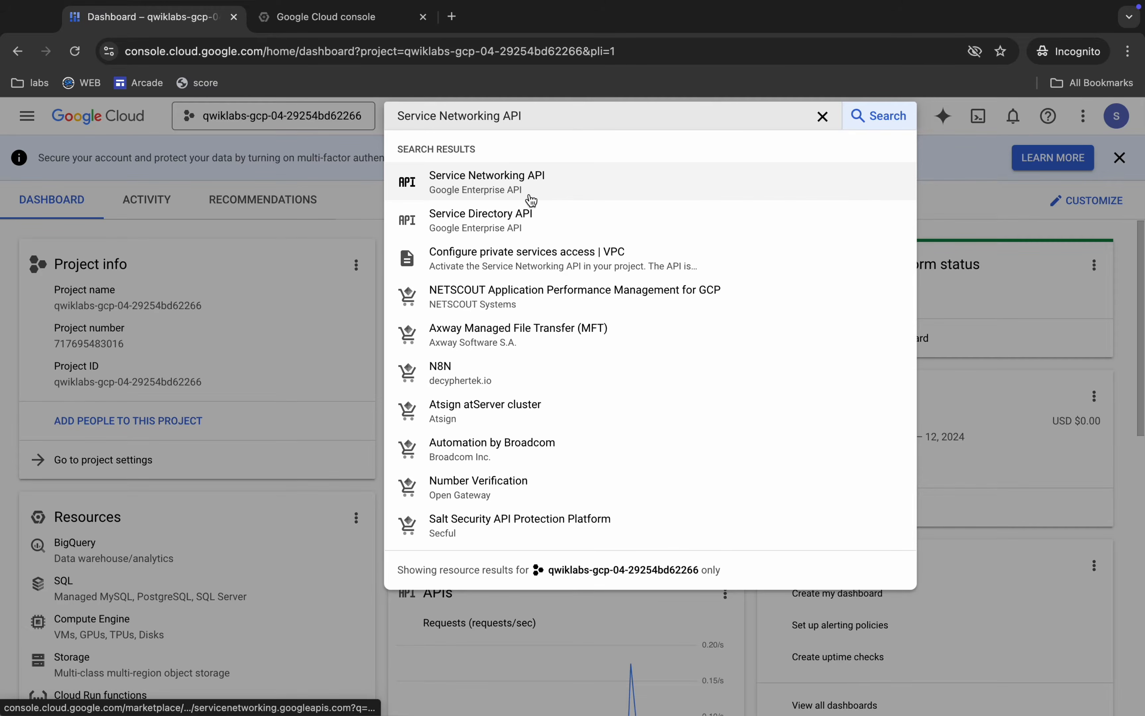
pyautogui.keyDown('super'); pyautogui.click(531, 194); pyautogui.keyUp('super')
# Enable the Database Migration API and the Service Networking API for the project.
pyautogui.click(331, 16)
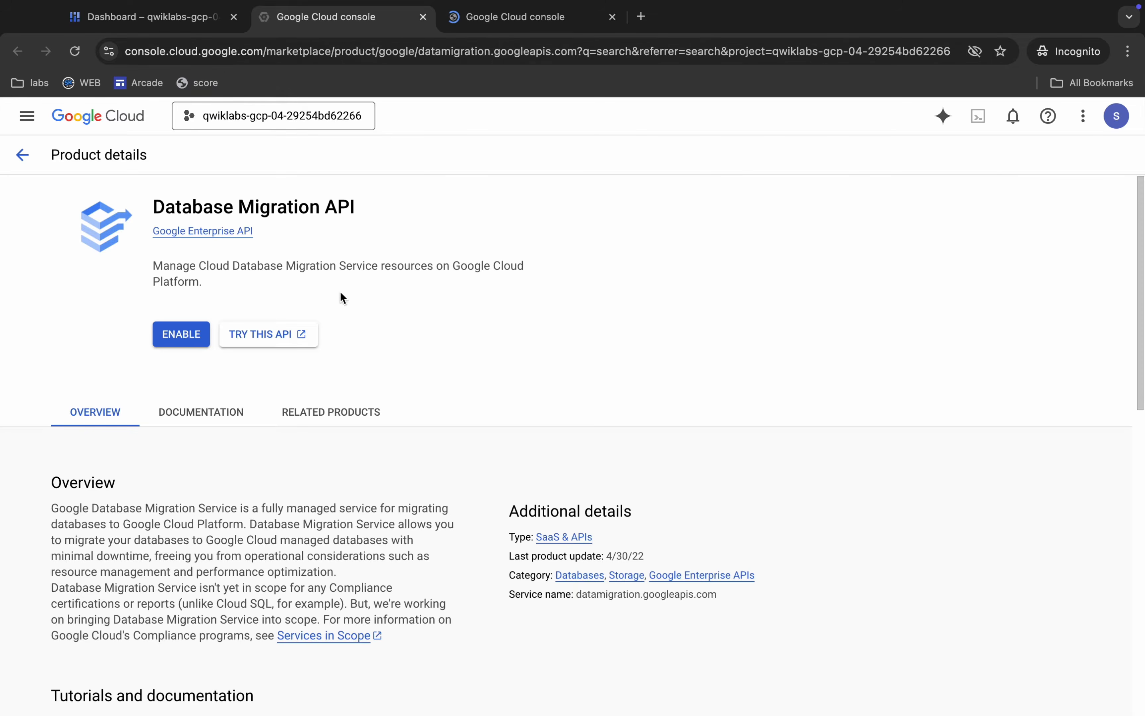
pyautogui.click(183, 378)
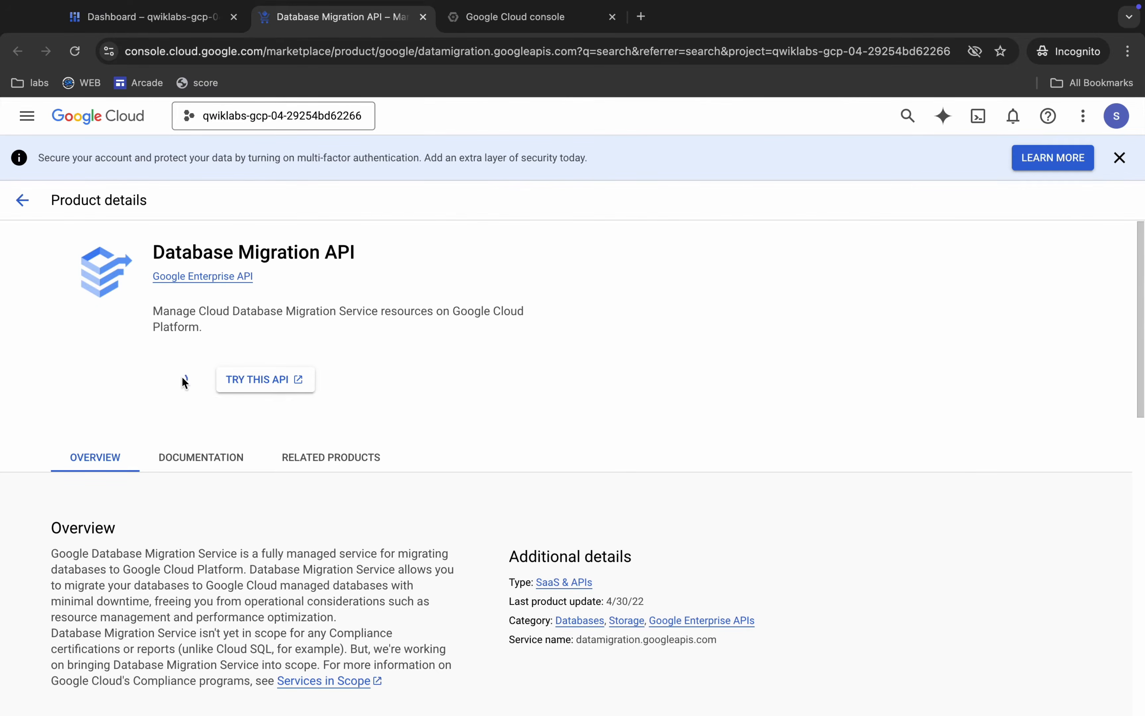
pyautogui.click(469, 19)
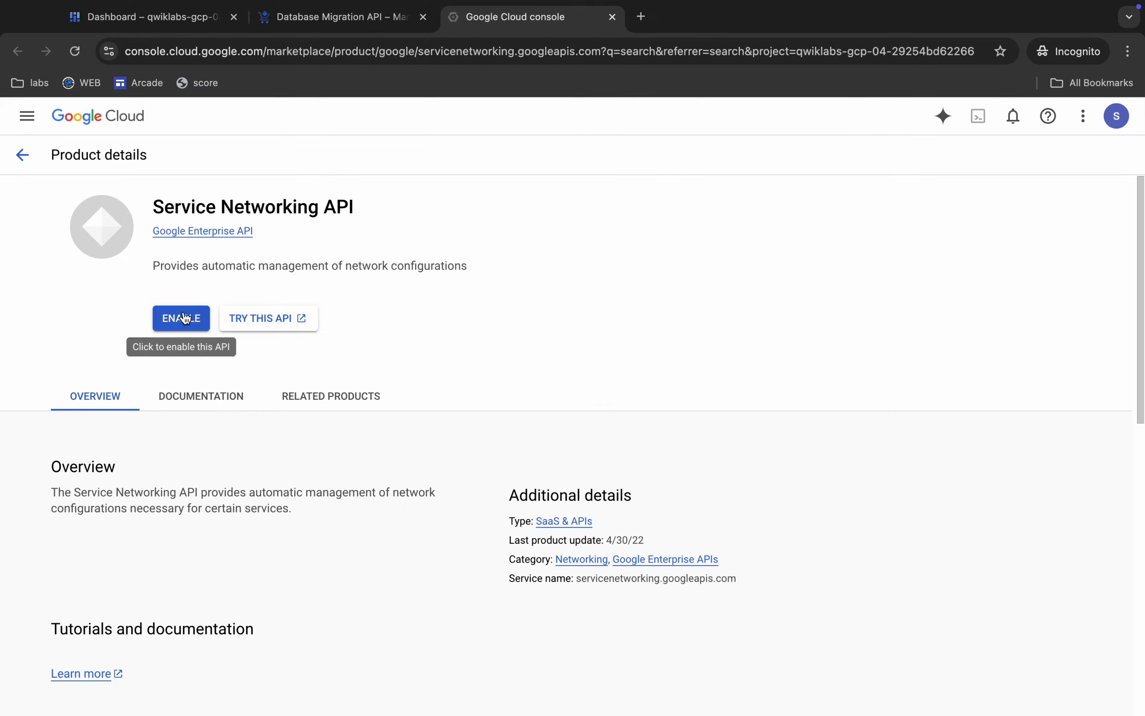
pyautogui.click(185, 317)
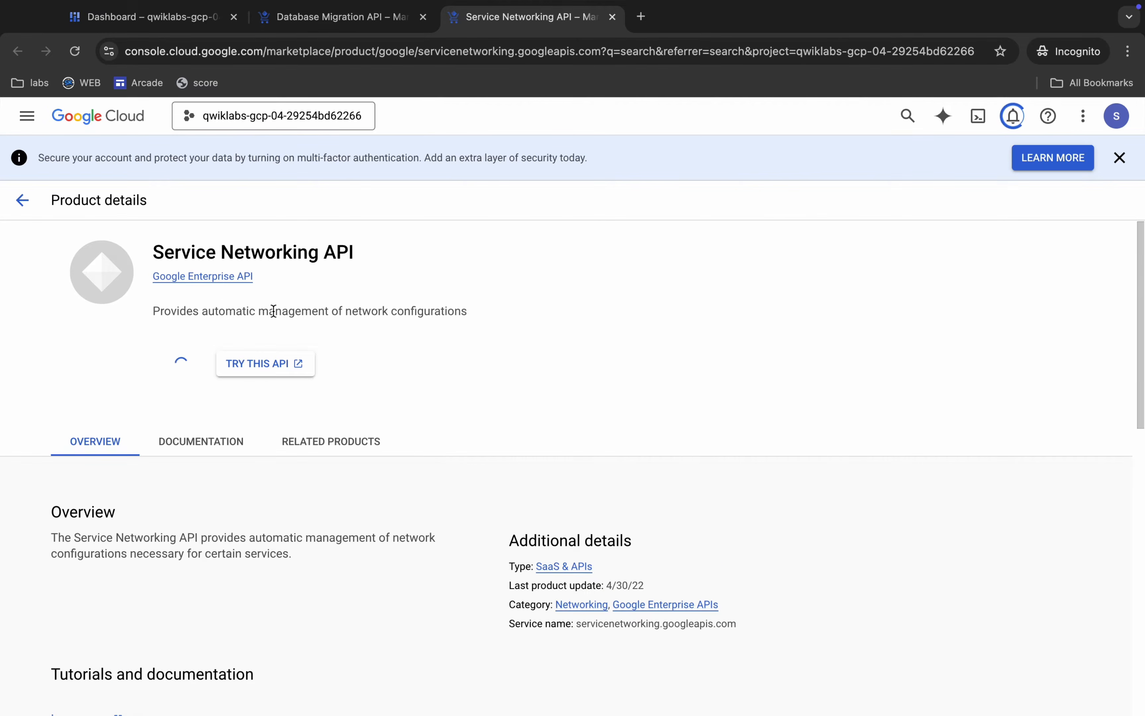
# Look up the required region for the resources in the Challenge scenario section of the lab instructions.
pyautogui.hotkey('ctrl', 'Left')
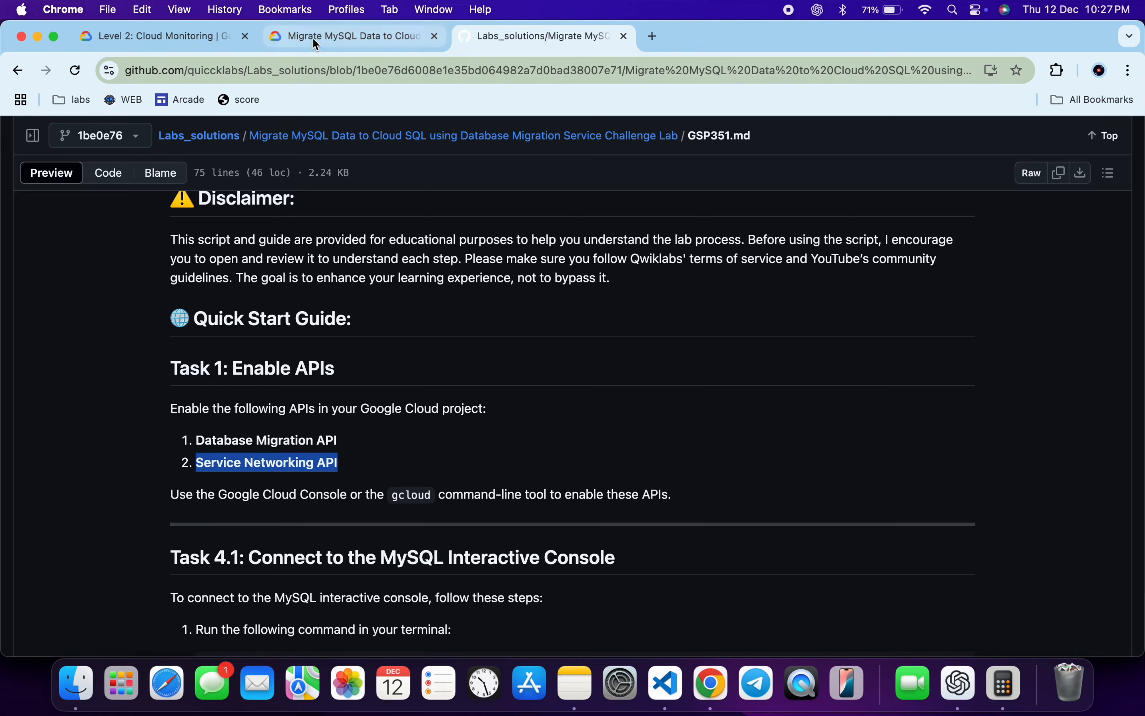
pyautogui.click(313, 40)
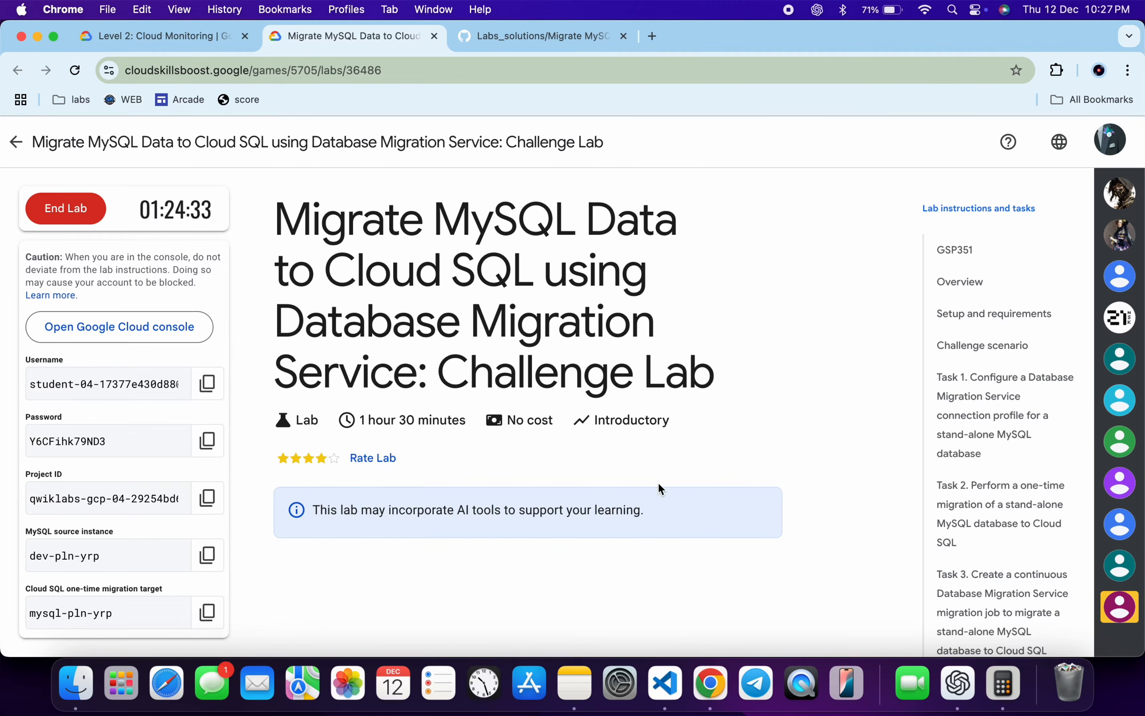
pyautogui.scroll(-10, 662, 489)
pyautogui.click(961, 346)
pyautogui.scroll(-3, 573, 452)
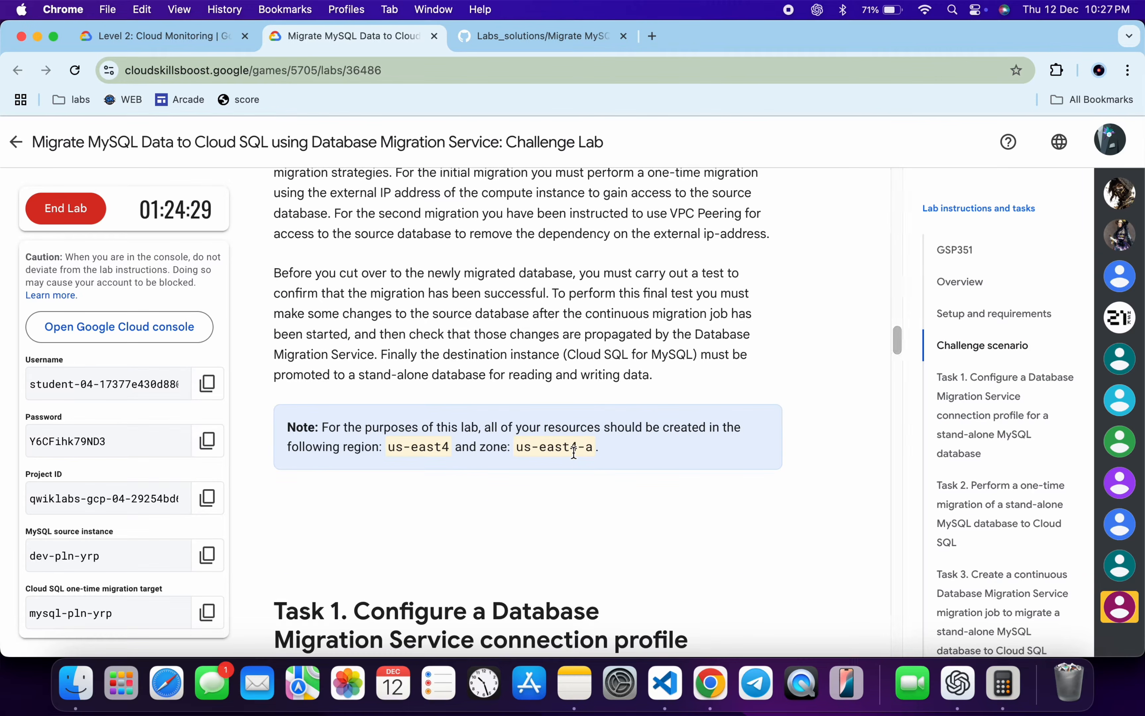
pyautogui.moveTo(389, 447); pyautogui.dragTo(438, 447)
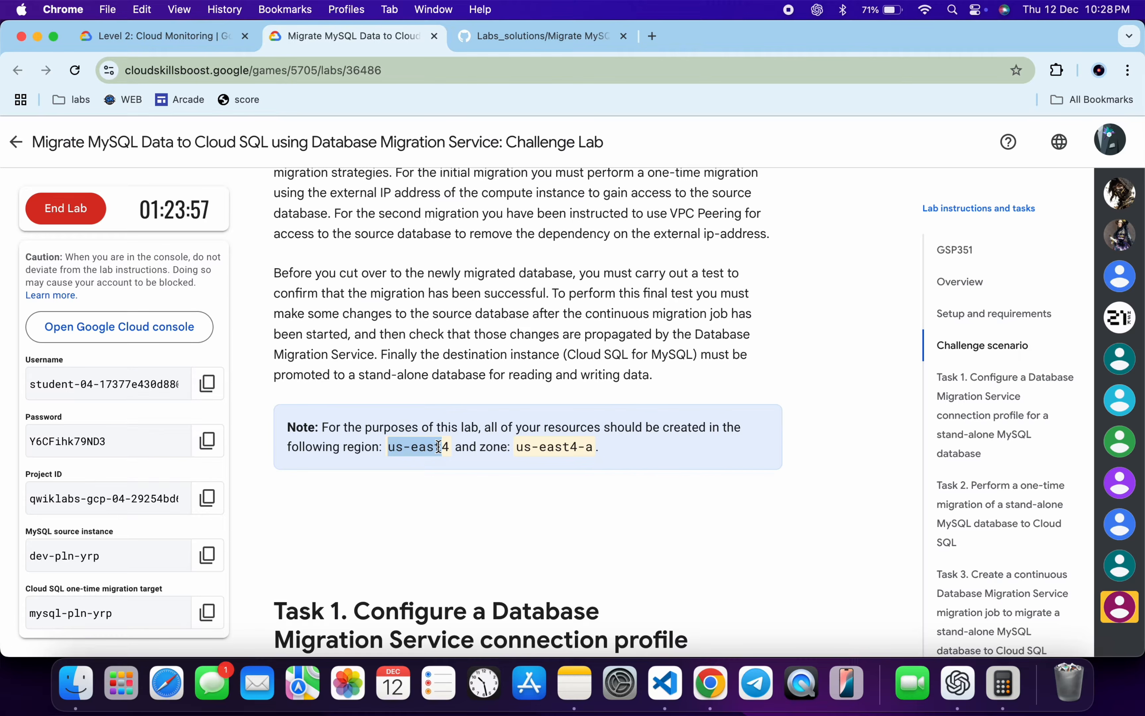
# Search the Google Cloud console for "vm ins" and open the VM instances page.
pyautogui.hotkey('ctrl', 'Right')
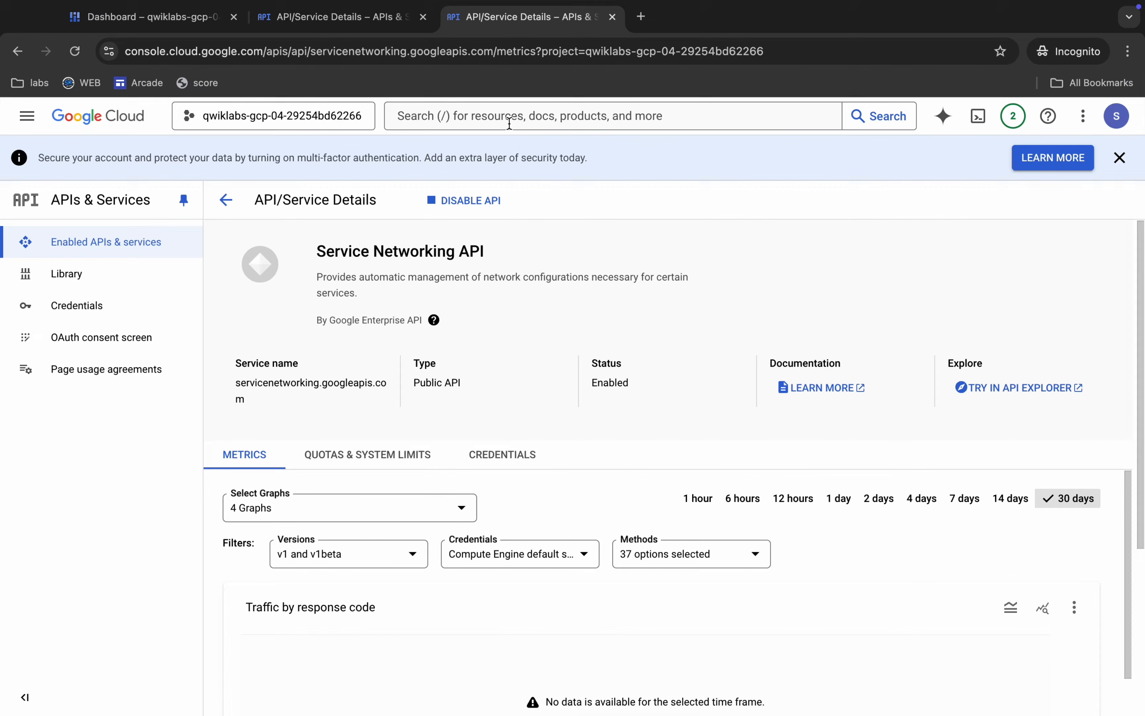
pyautogui.click(493, 118)
pyautogui.write('vm ins')
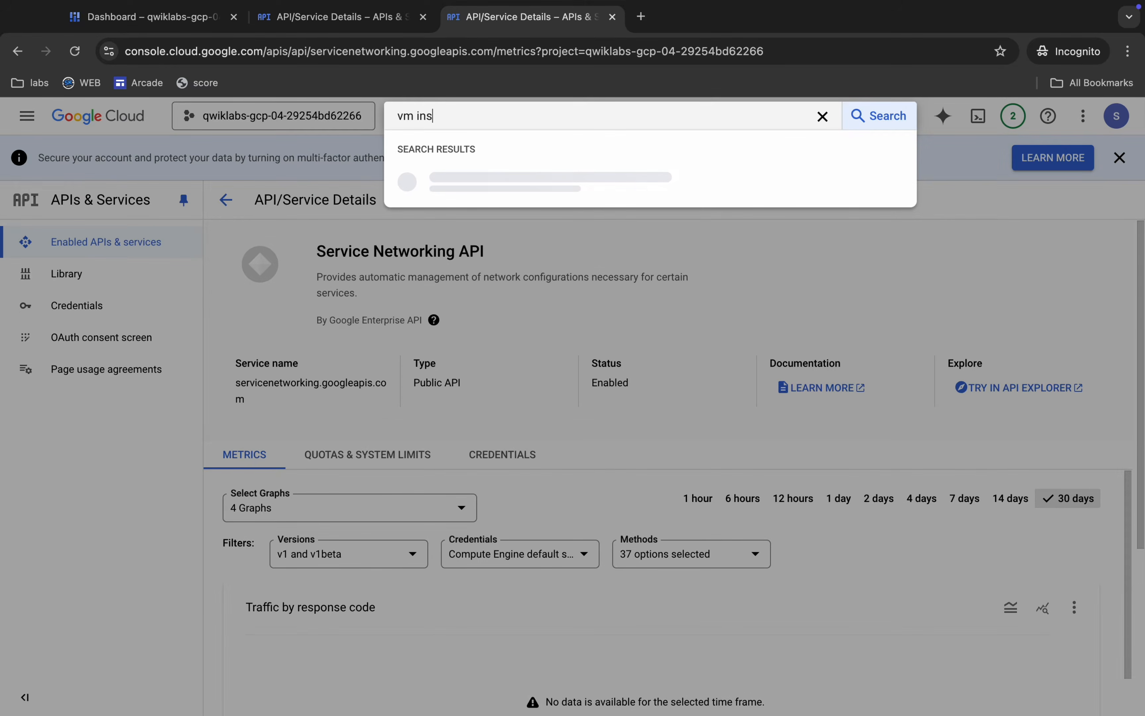
pyautogui.click(433, 244)
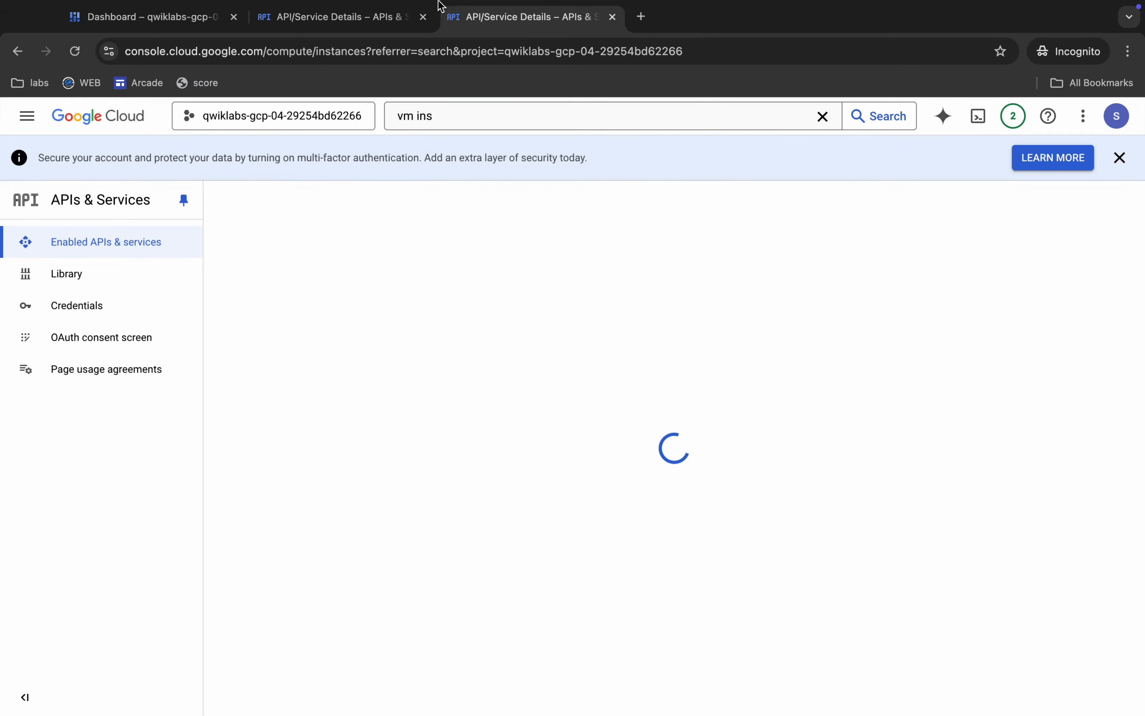
# From the Database Migration API details page, search for "database mi" and open the Database Migration service.
pyautogui.click(333, 21)
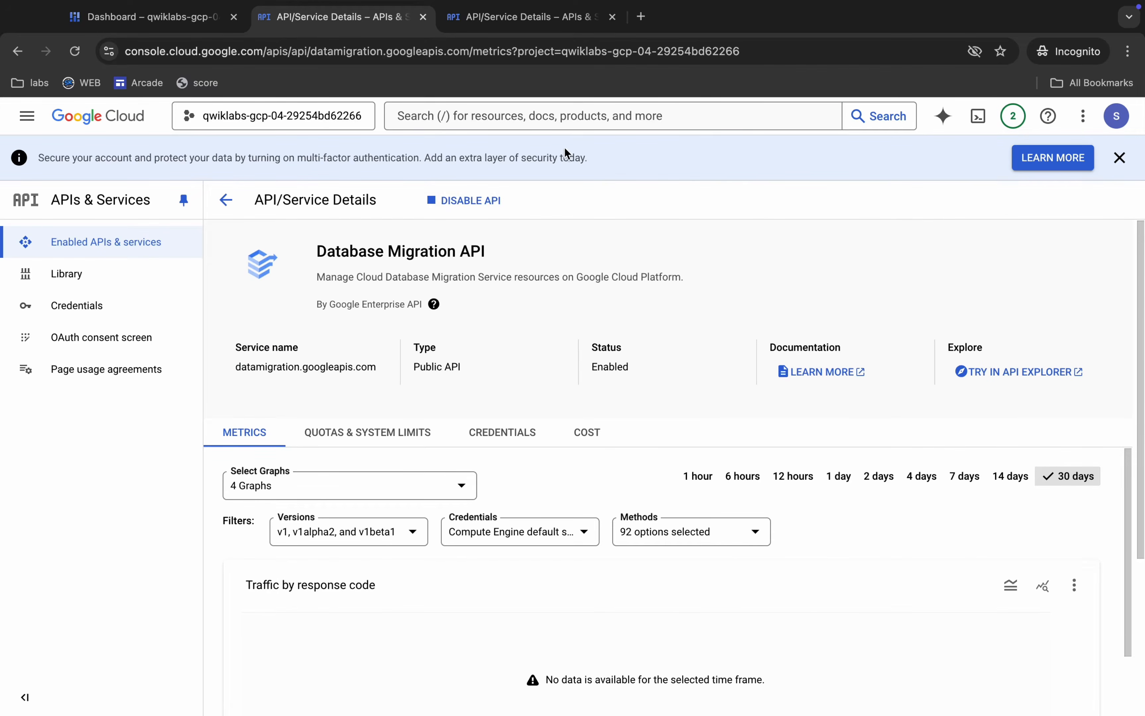
pyautogui.click(533, 123)
pyautogui.write('da')
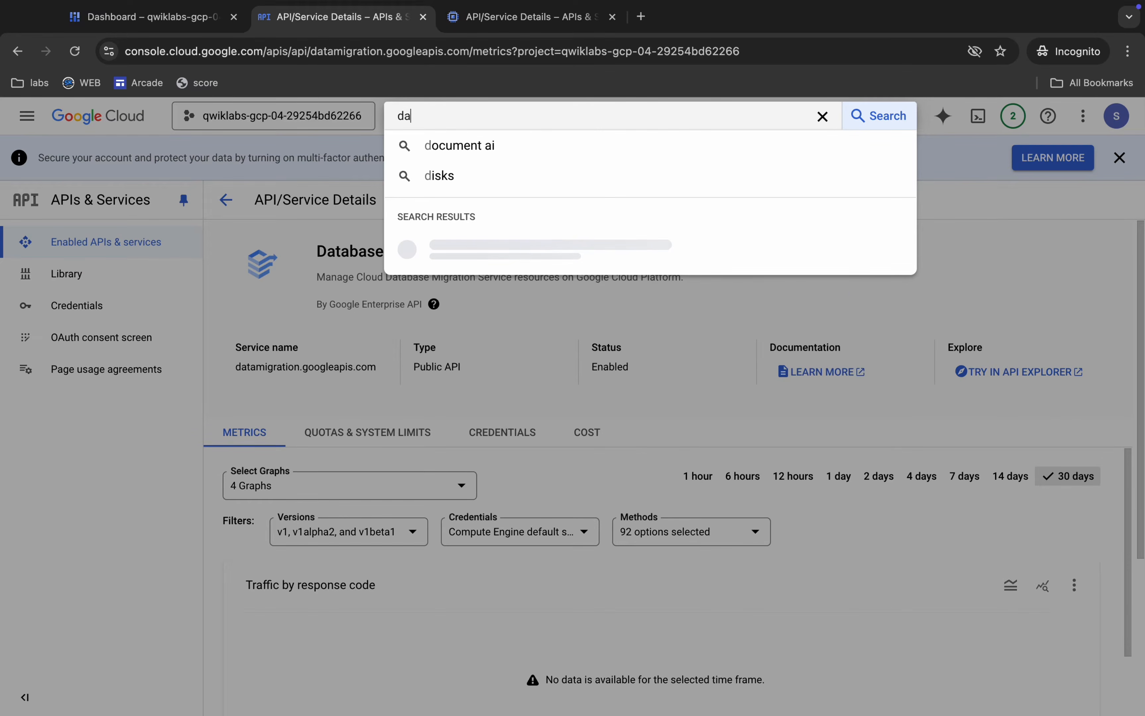
pyautogui.write('tabase migration')
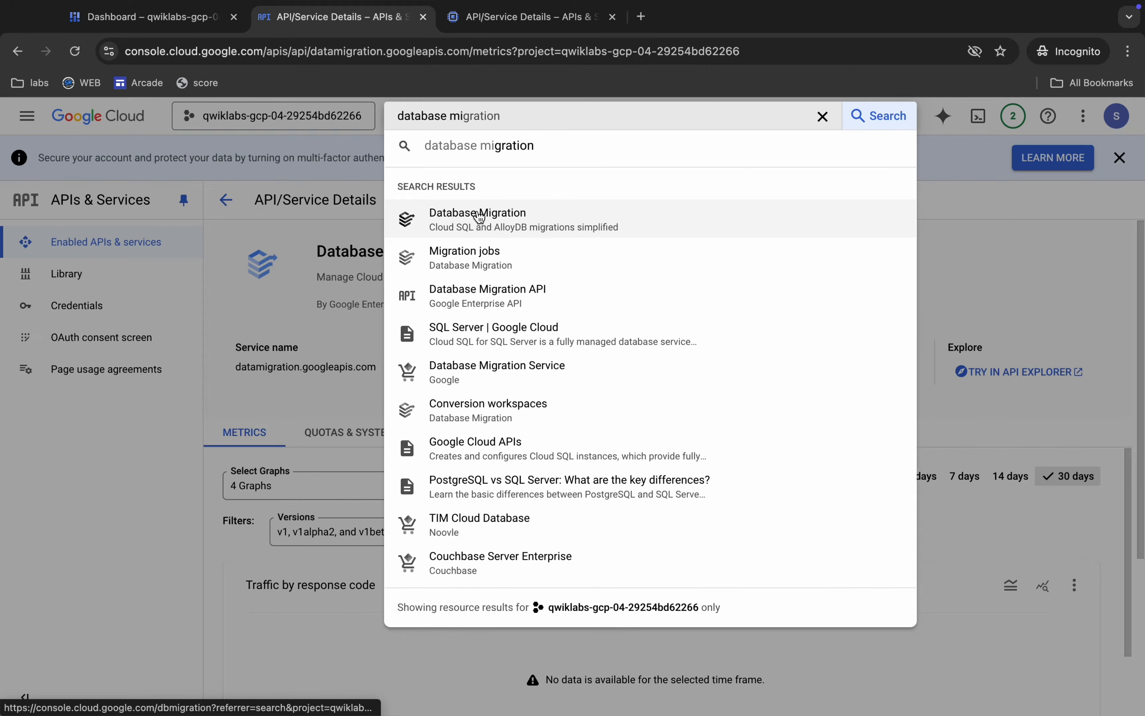
pyautogui.click(478, 215)
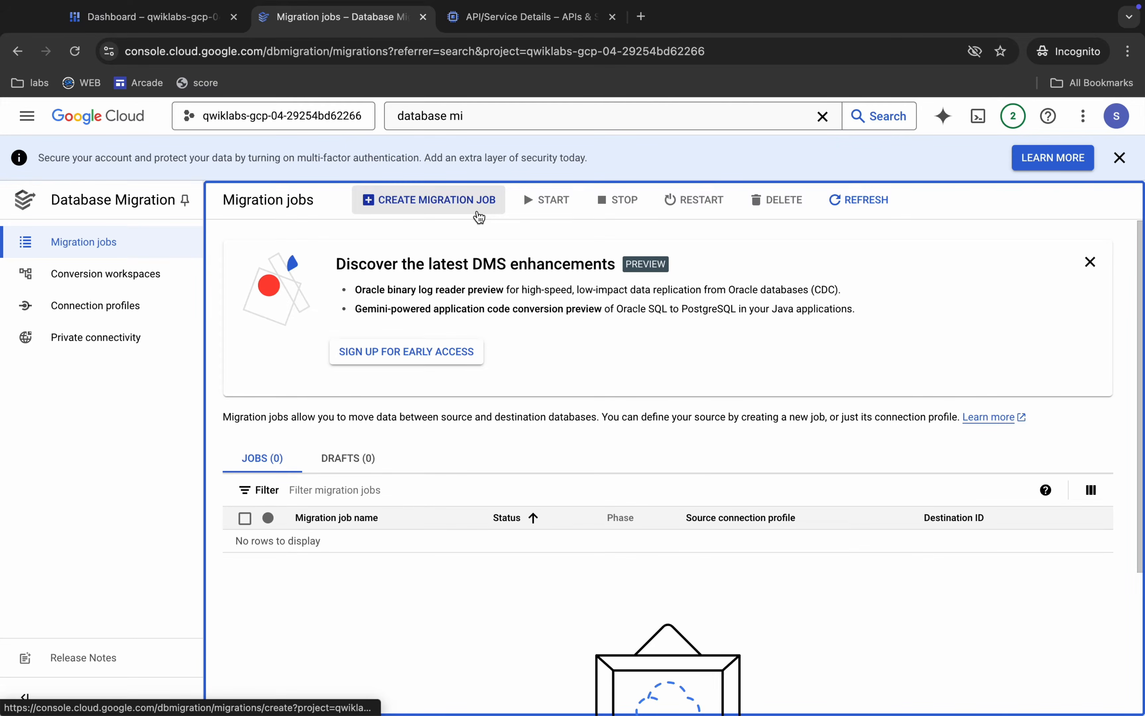
# Start a new connection profile with the profile role Source and the database engine MySQL.
pyautogui.click(113, 312)
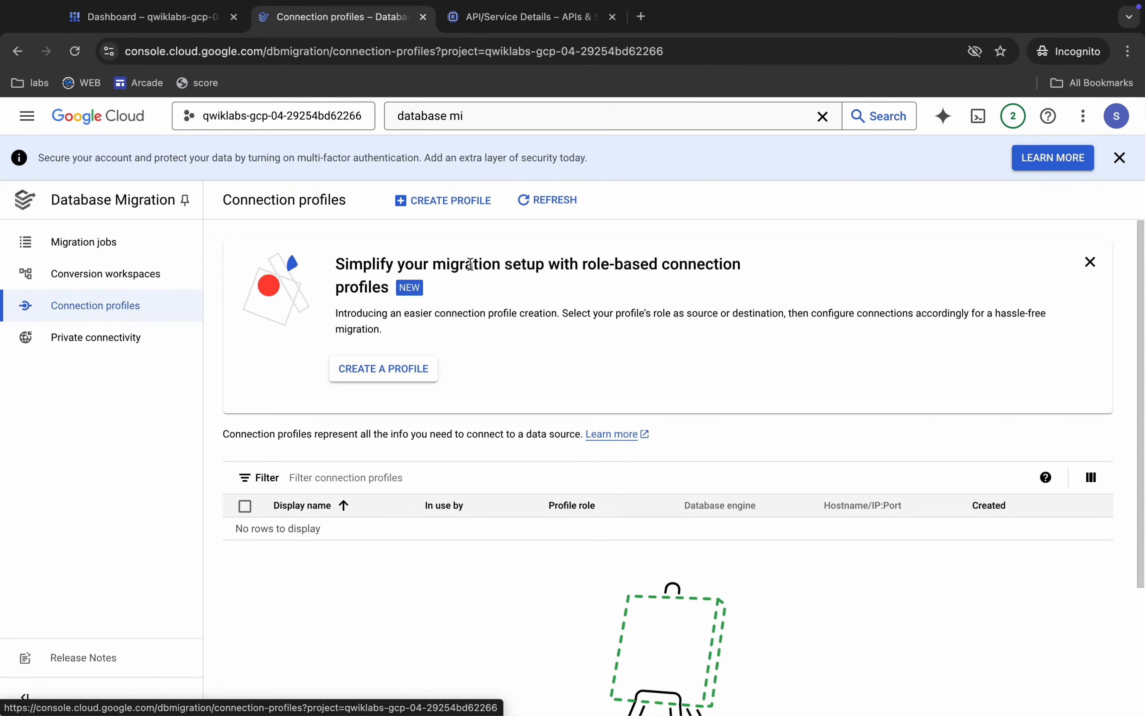
pyautogui.click(446, 202)
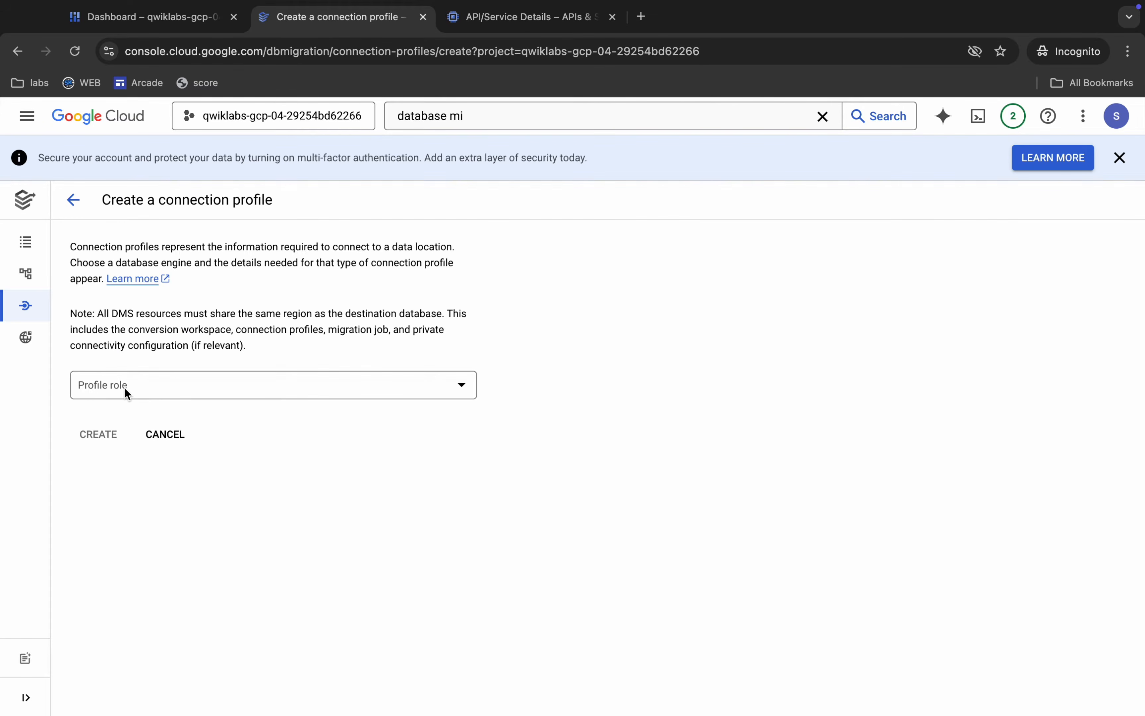
pyautogui.click(124, 388)
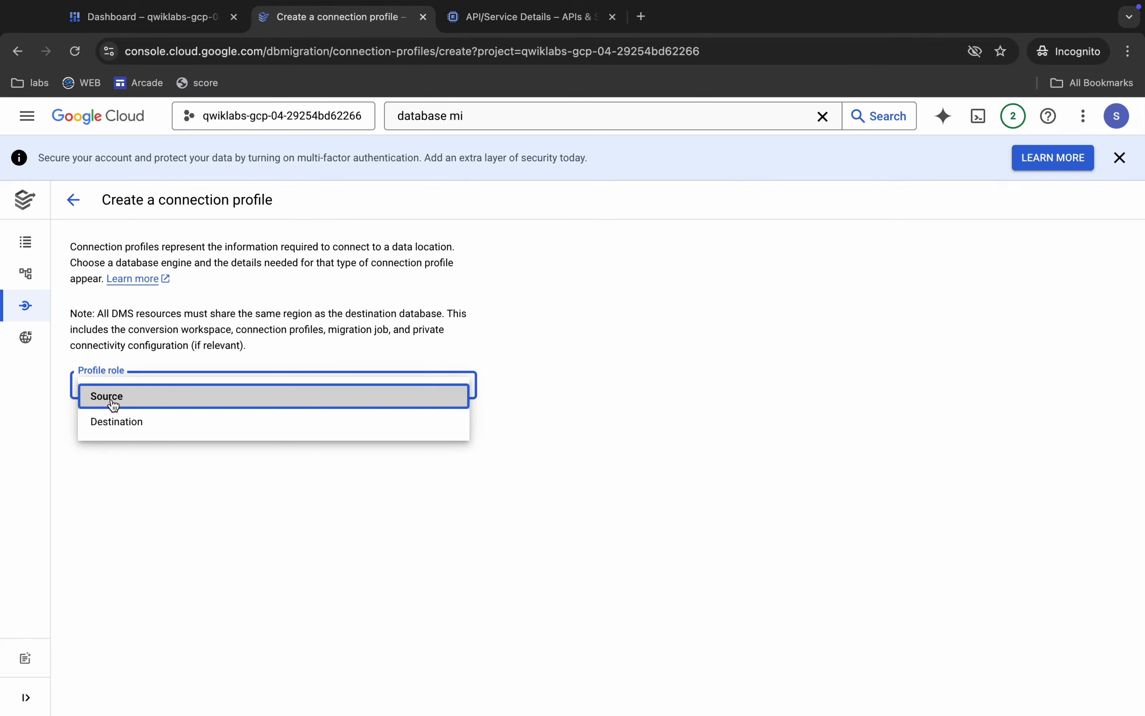
pyautogui.click(114, 403)
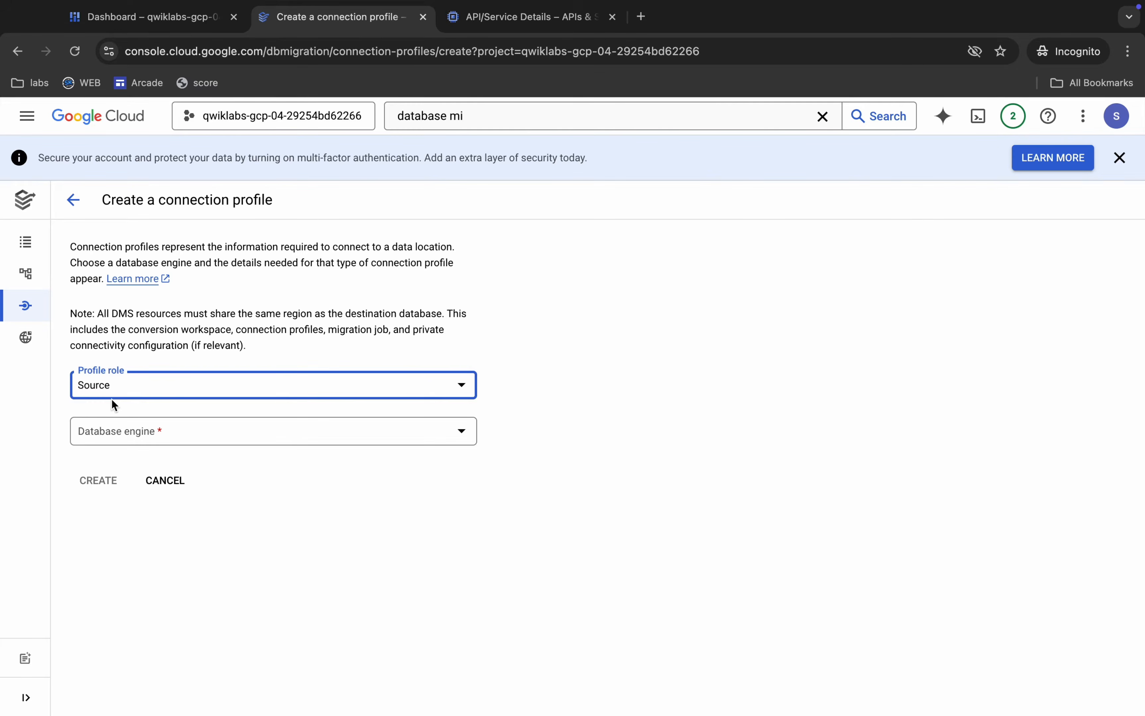
pyautogui.click(151, 434)
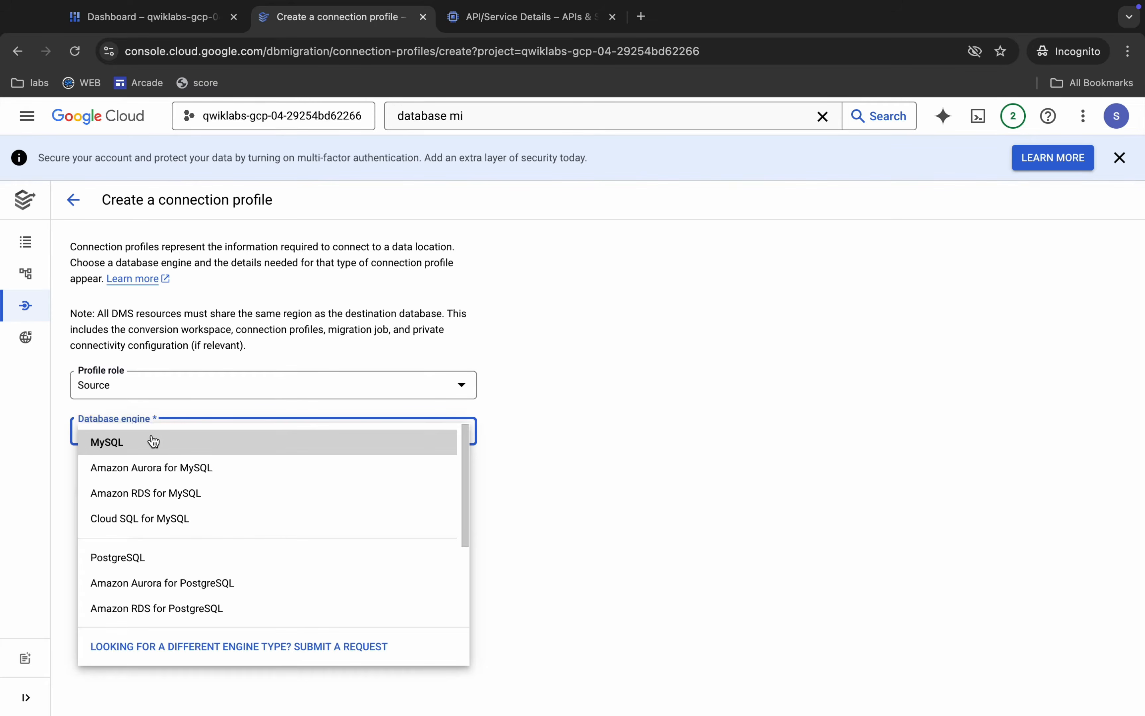
pyautogui.click(113, 443)
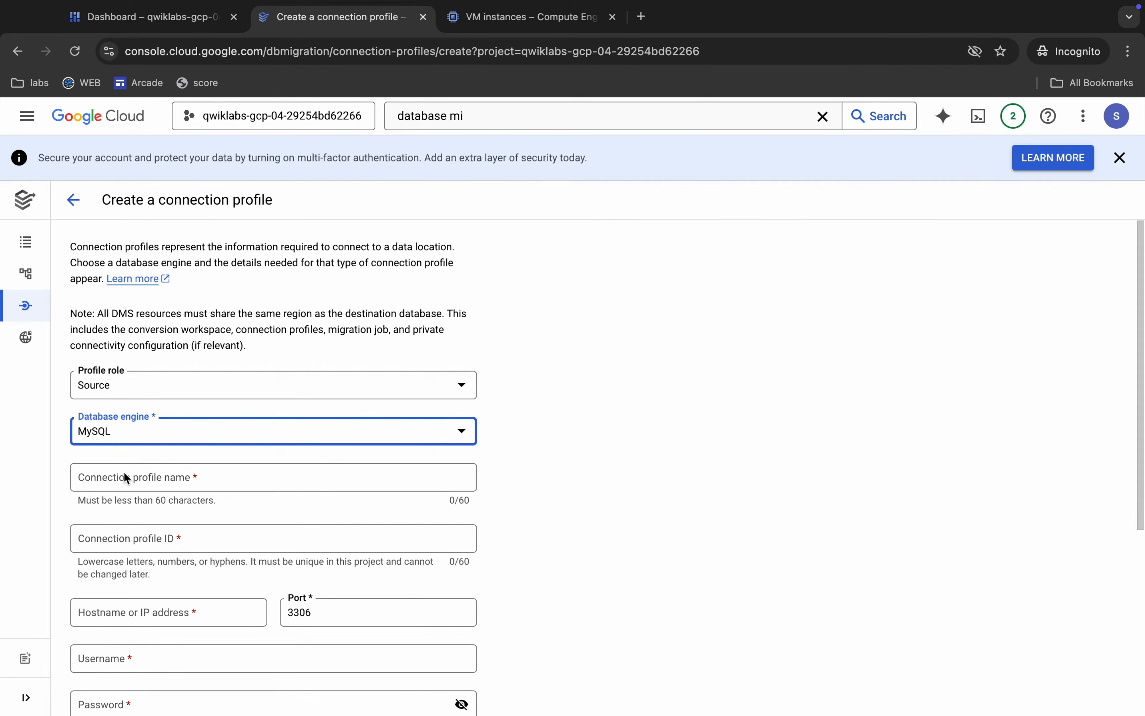
# Copy the source instance name dev-pln-yrp from the Task 1 instructions and enter it as the connection profile name.
pyautogui.hotkey('ctrl', 'Left')
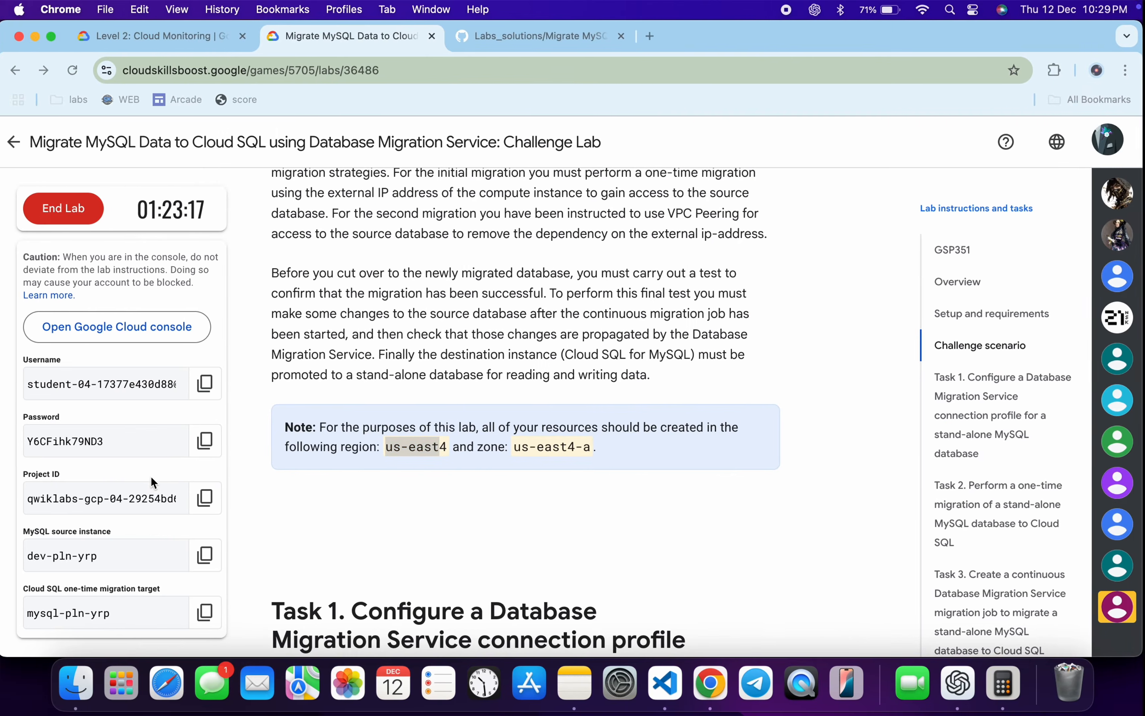
pyautogui.scroll(-5, 406, 502)
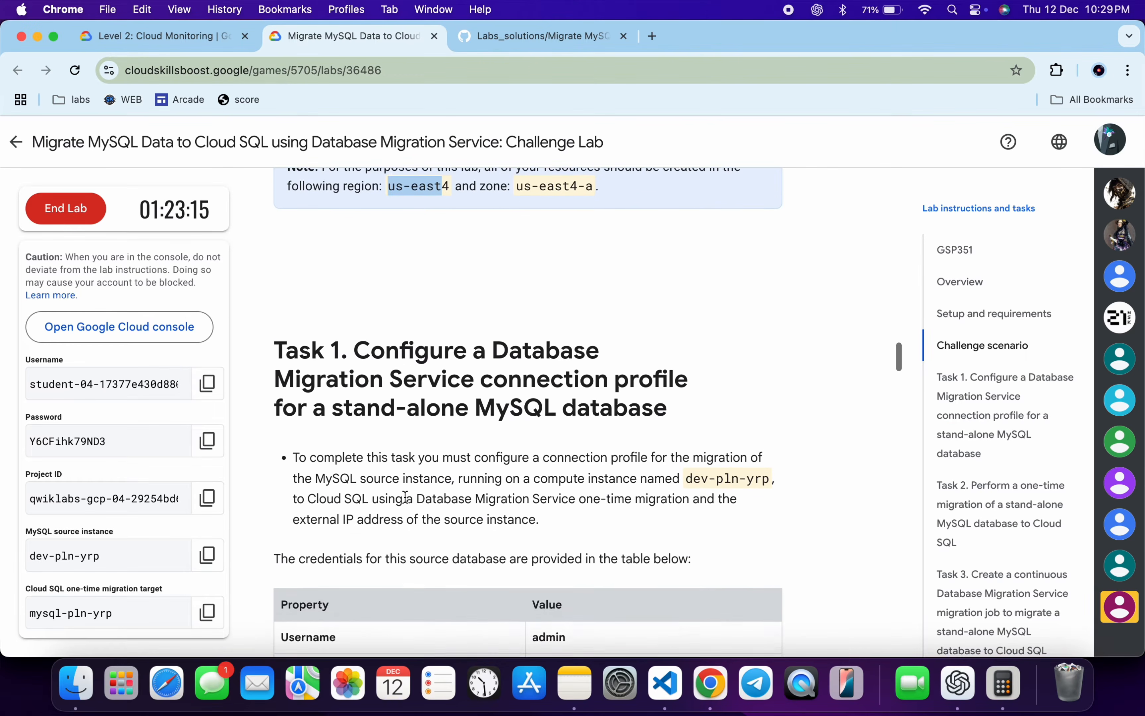
pyautogui.moveTo(686, 473); pyautogui.dragTo(768, 465)
pyautogui.press('super+c')
pyautogui.hotkey('ctrl', 'Right')
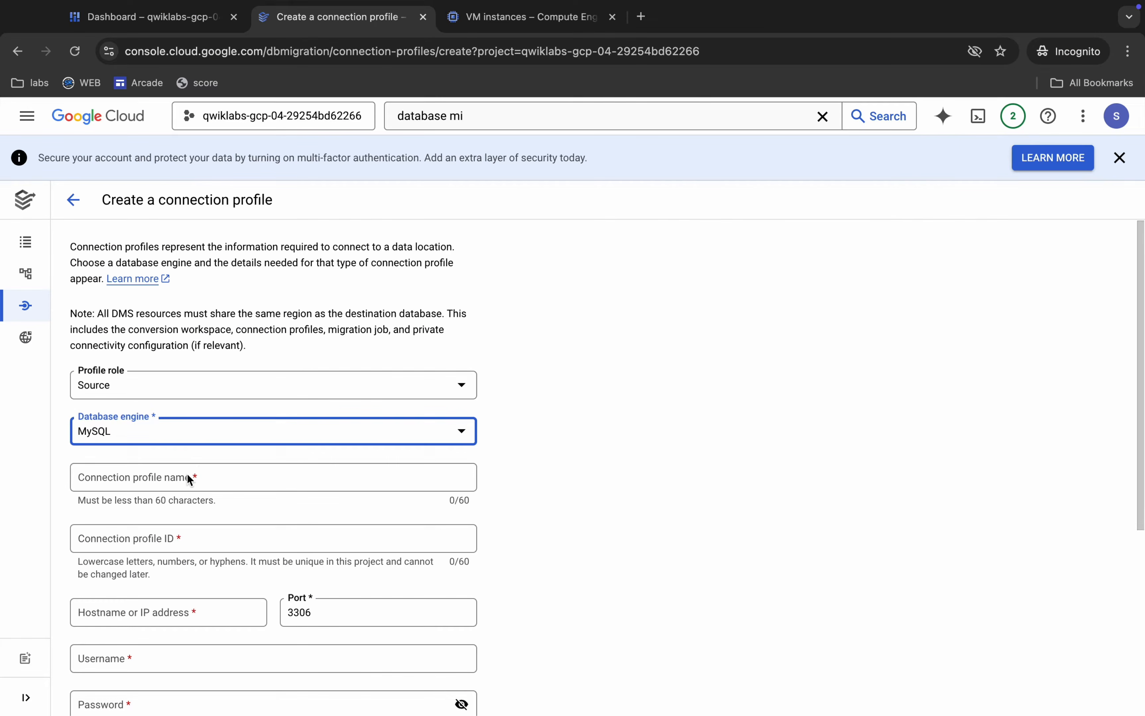
pyautogui.click(188, 476)
pyautogui.press('super+v')
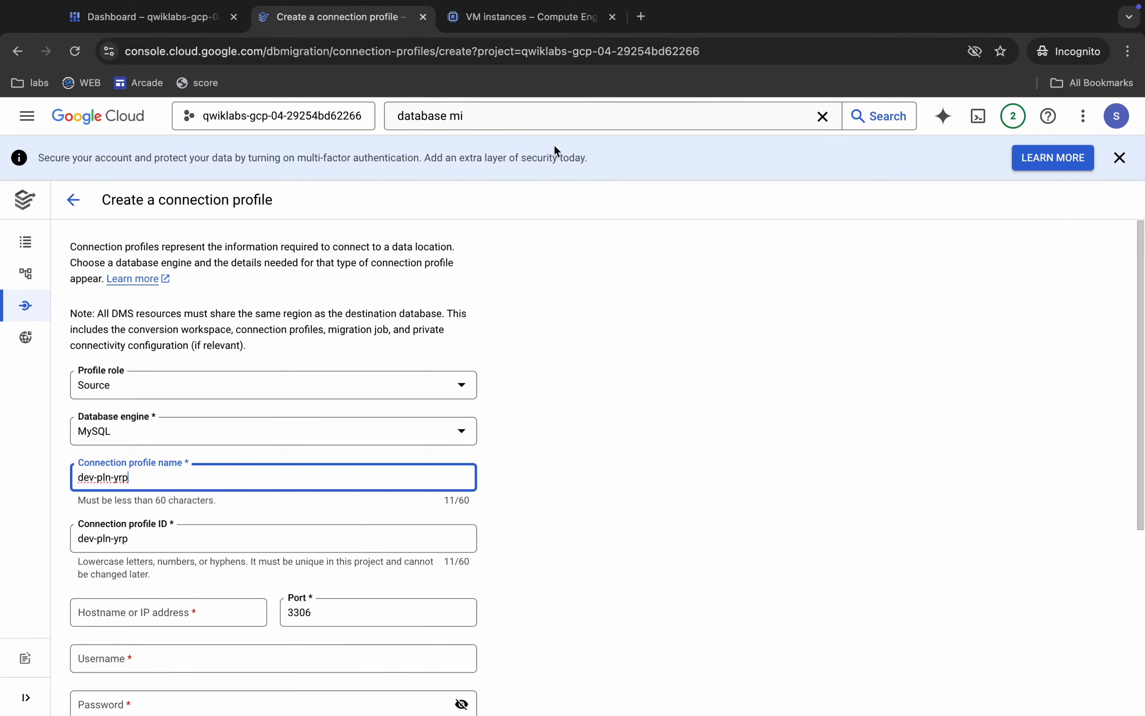
# Copy the internal IP of the dev-pln-yrp VM and set the connection profile's hostname or IP address to 10.150.0.2.
pyautogui.click(520, 17)
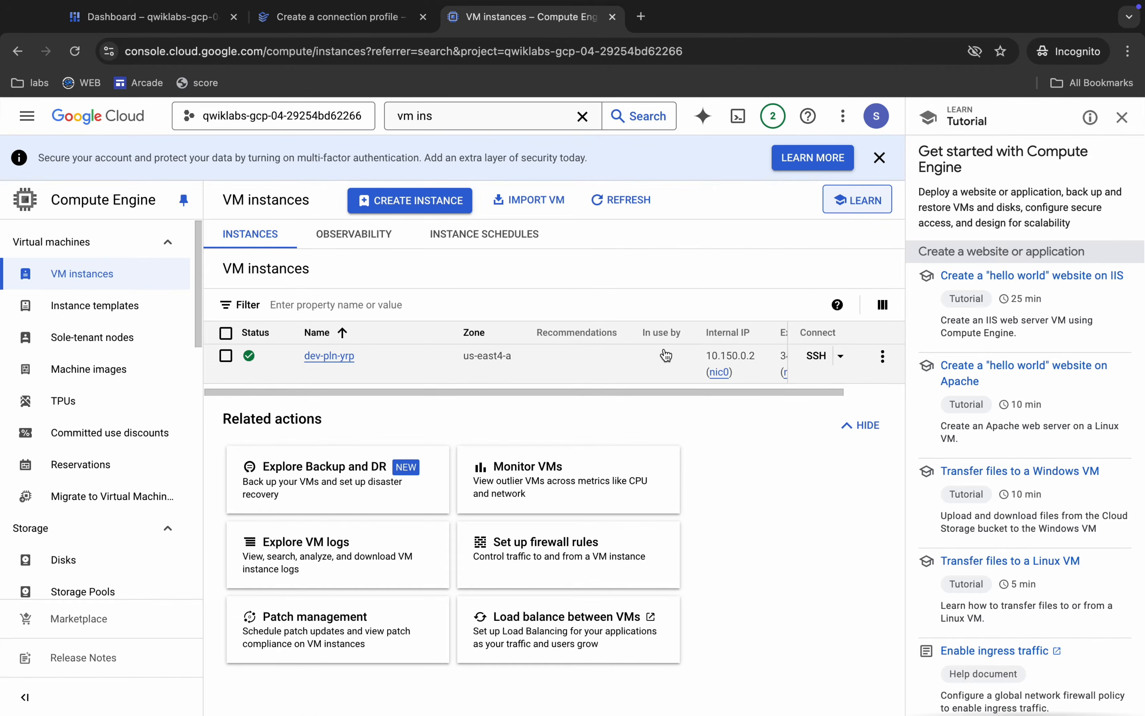
pyautogui.hscroll(3, 663, 358)
pyautogui.click(677, 373)
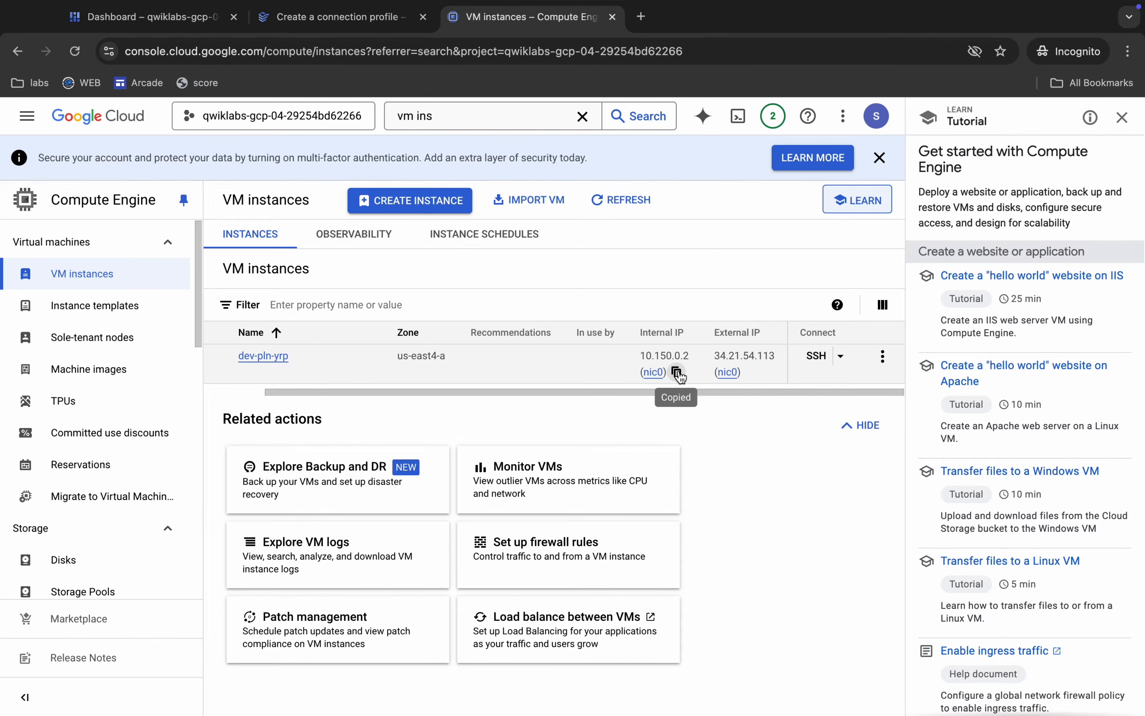
pyautogui.click(361, 21)
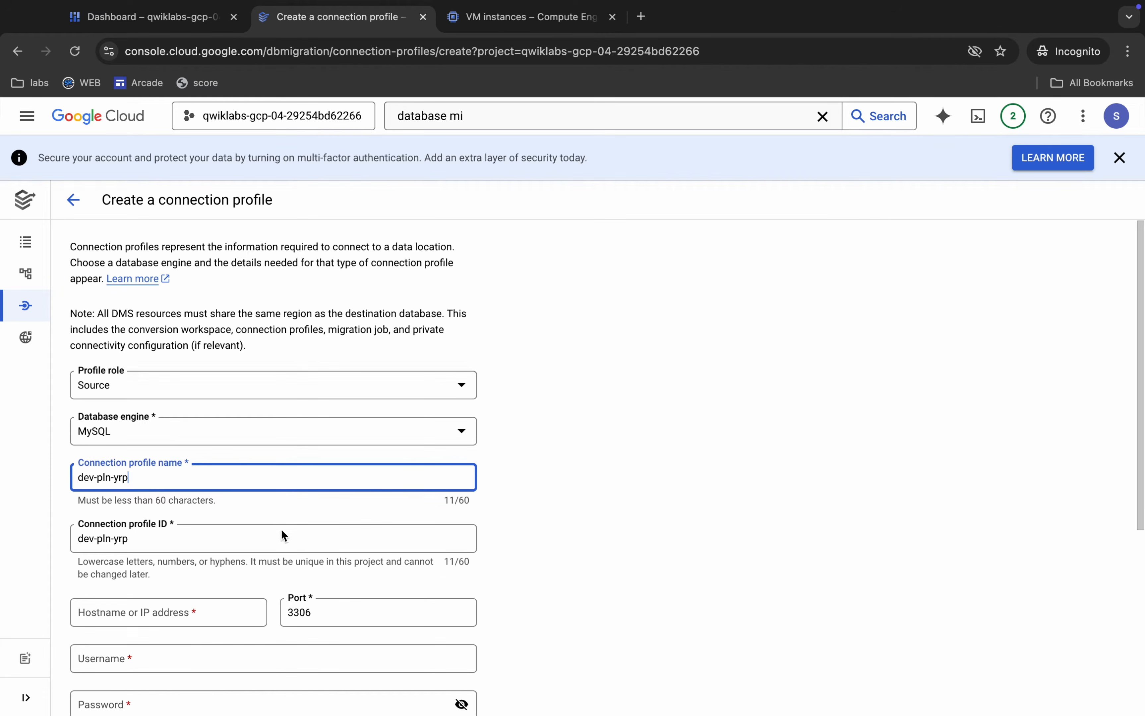
pyautogui.click(145, 612)
pyautogui.press('super+v')
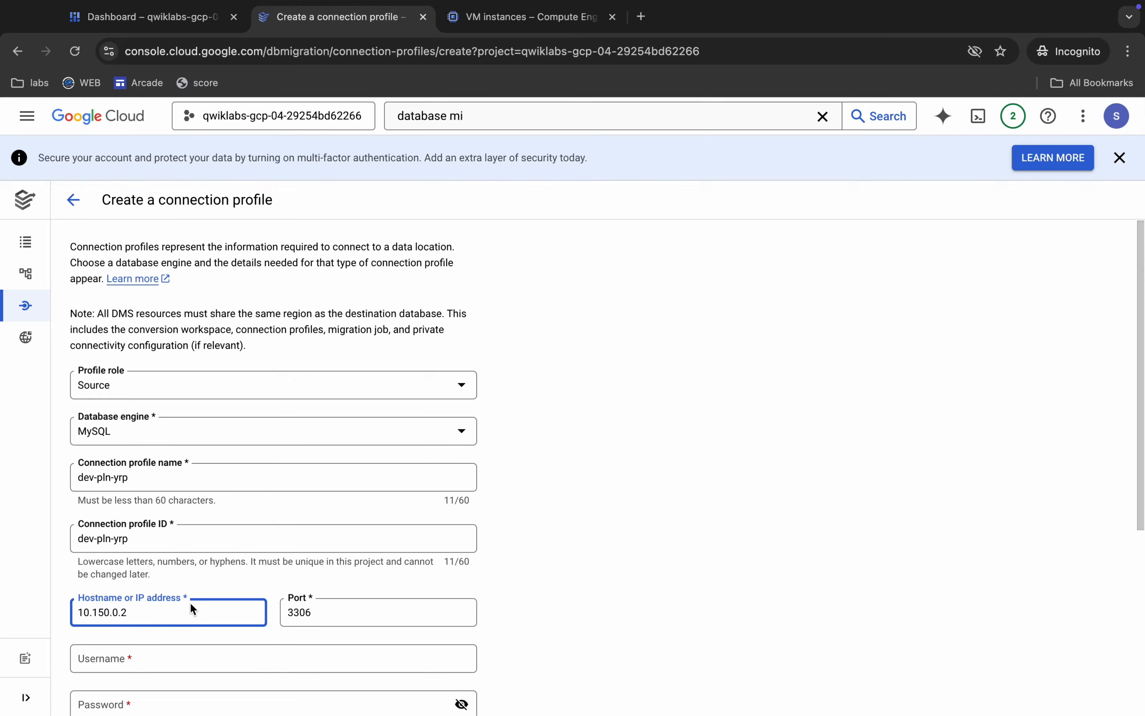
# Copy the source database username admin from the Task 1 credentials table and enter it as the connection profile's username.
pyautogui.scroll(-3, 190, 603)
pyautogui.hotkey('ctrl', 'Left')
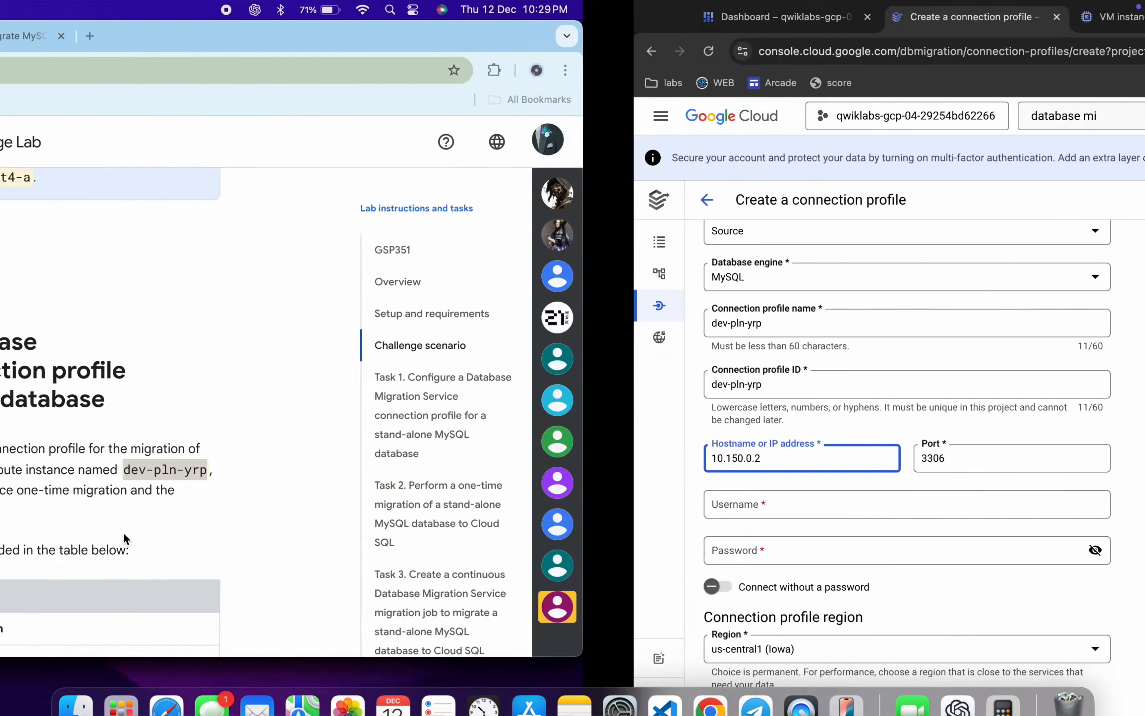
pyautogui.doubleClick(549, 499)
pyautogui.hotkey('ctrl', 'Right')
pyautogui.click(150, 509)
pyautogui.press('super+v')
# Copy the source database password from the Task 1 credentials table and enter it in the connection profile's password field.
pyautogui.hotkey('ctrl', 'Left')
pyautogui.doubleClick(571, 532)
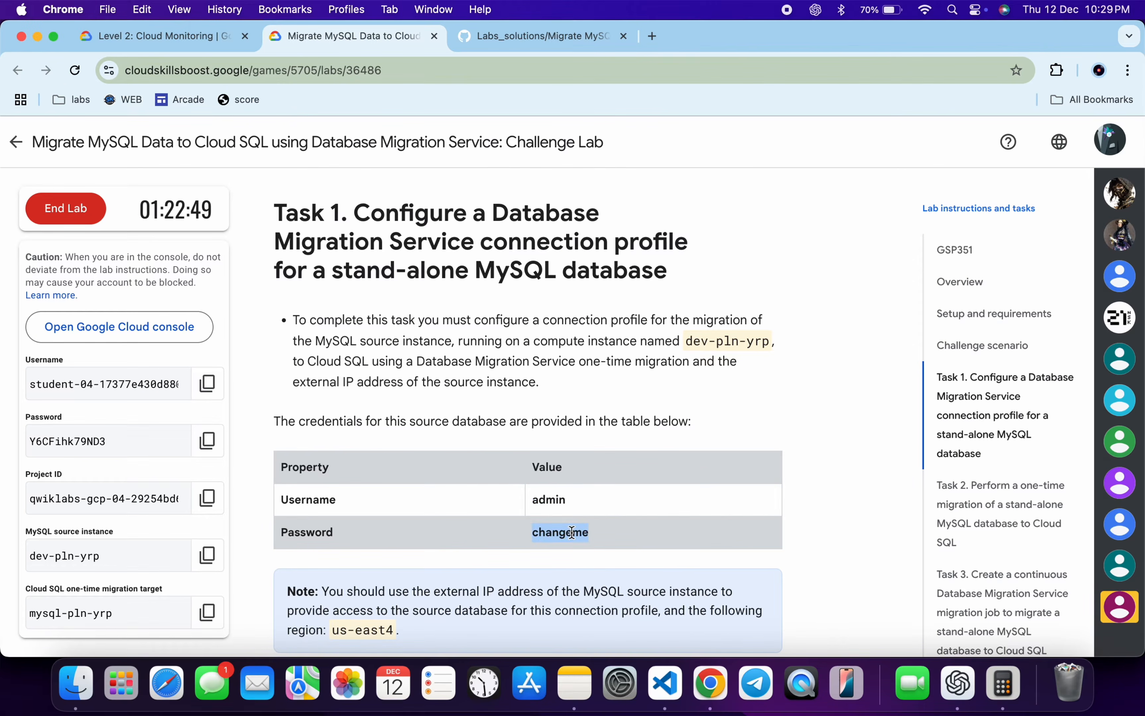
pyautogui.hotkey('ctrl', 'Right')
pyautogui.click(131, 552)
pyautogui.press('super+v')
# Set the connection profile's region to us-east4 (Northern Virginia), copied from the Task 1 note, and create the profile.
pyautogui.scroll(-3, 131, 553)
pyautogui.hotkey('ctrl', 'Left')
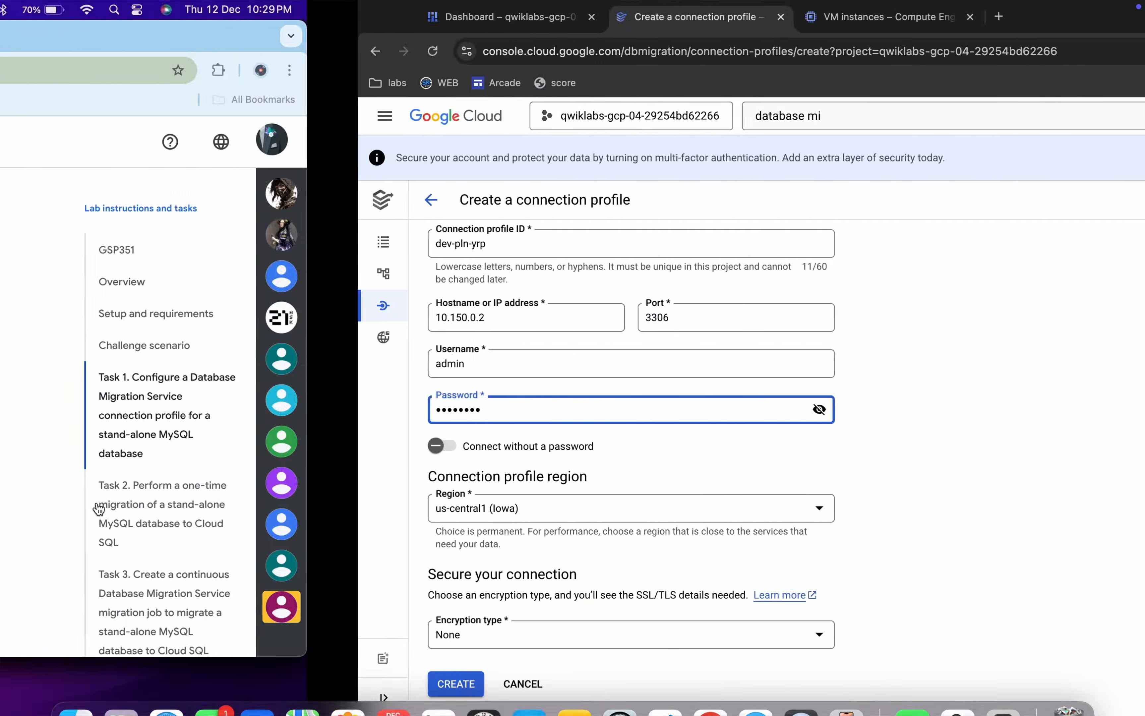
pyautogui.scroll(-2, 412, 610)
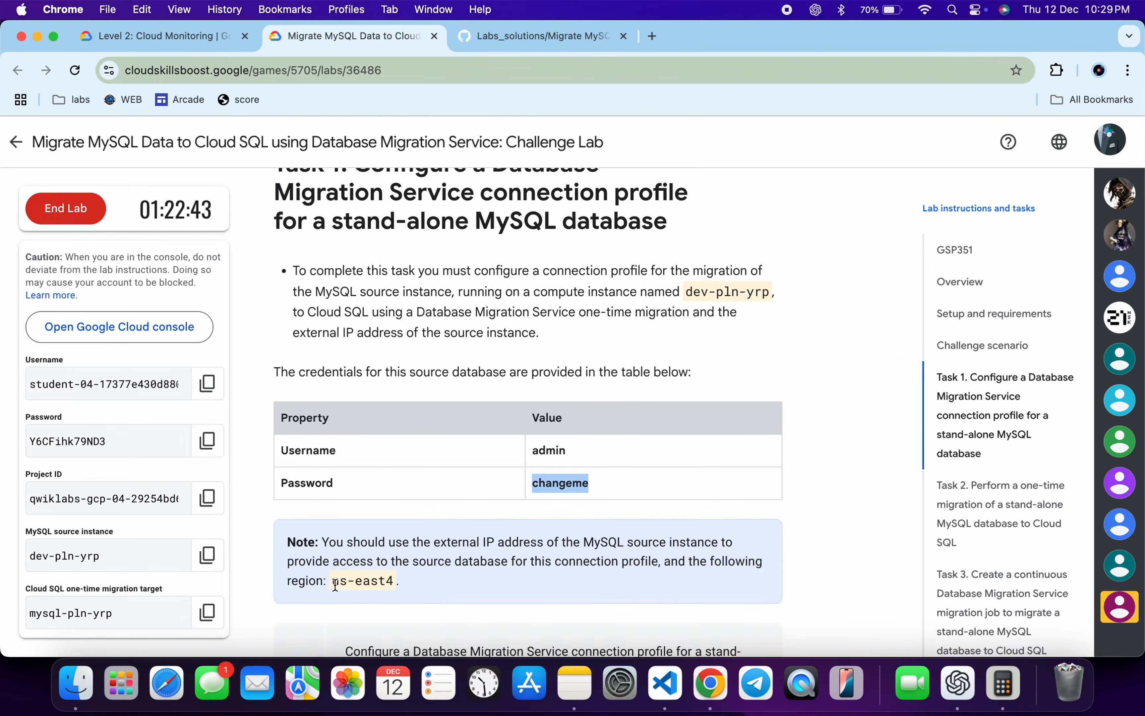
pyautogui.moveTo(332, 583); pyautogui.dragTo(397, 583)
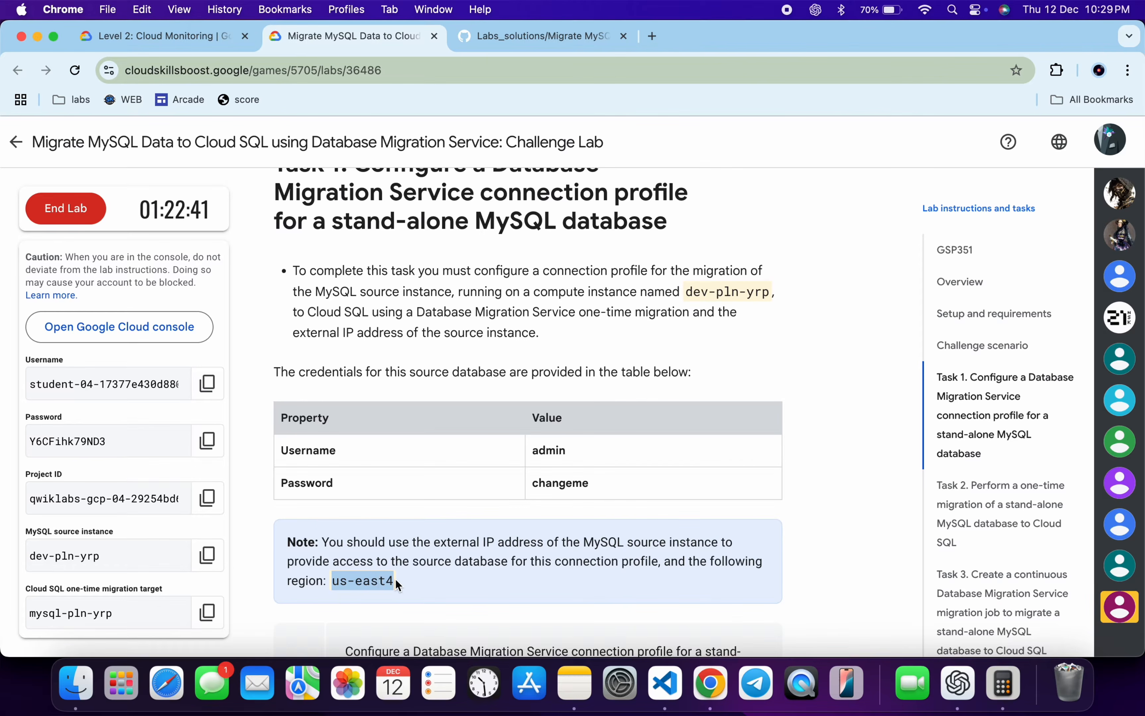
pyautogui.hotkey('ctrl', 'Right')
pyautogui.click(215, 639)
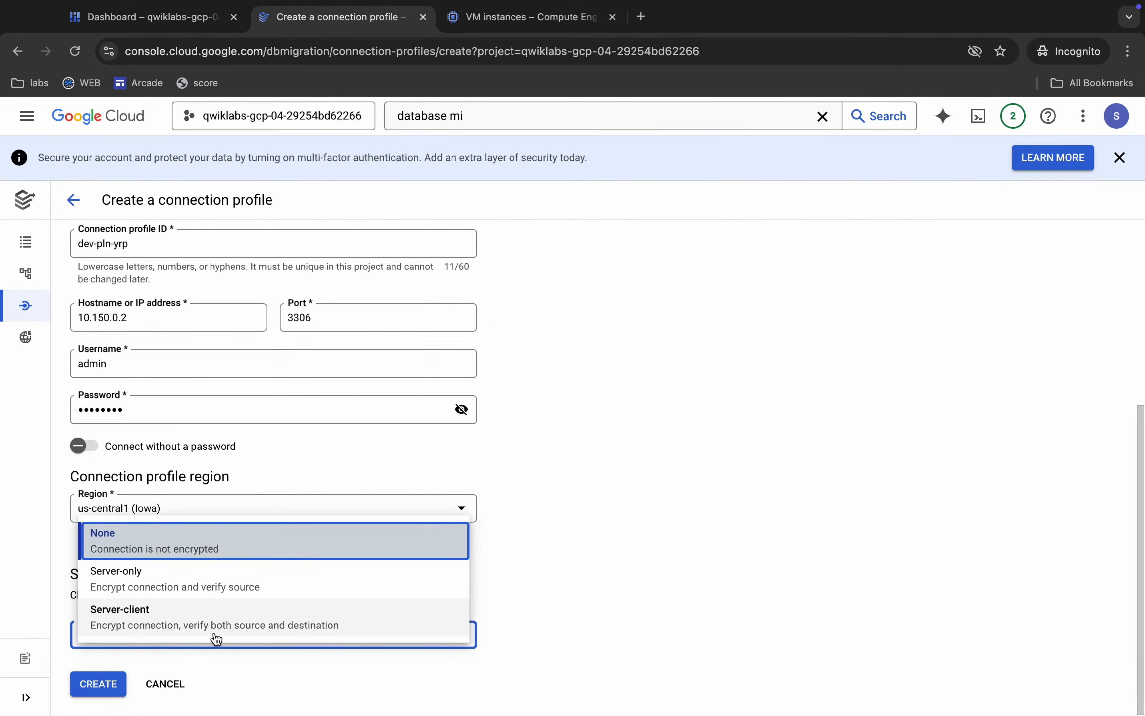
pyautogui.click(444, 466)
pyautogui.click(276, 508)
pyautogui.hotkey('ctrl', 'v')
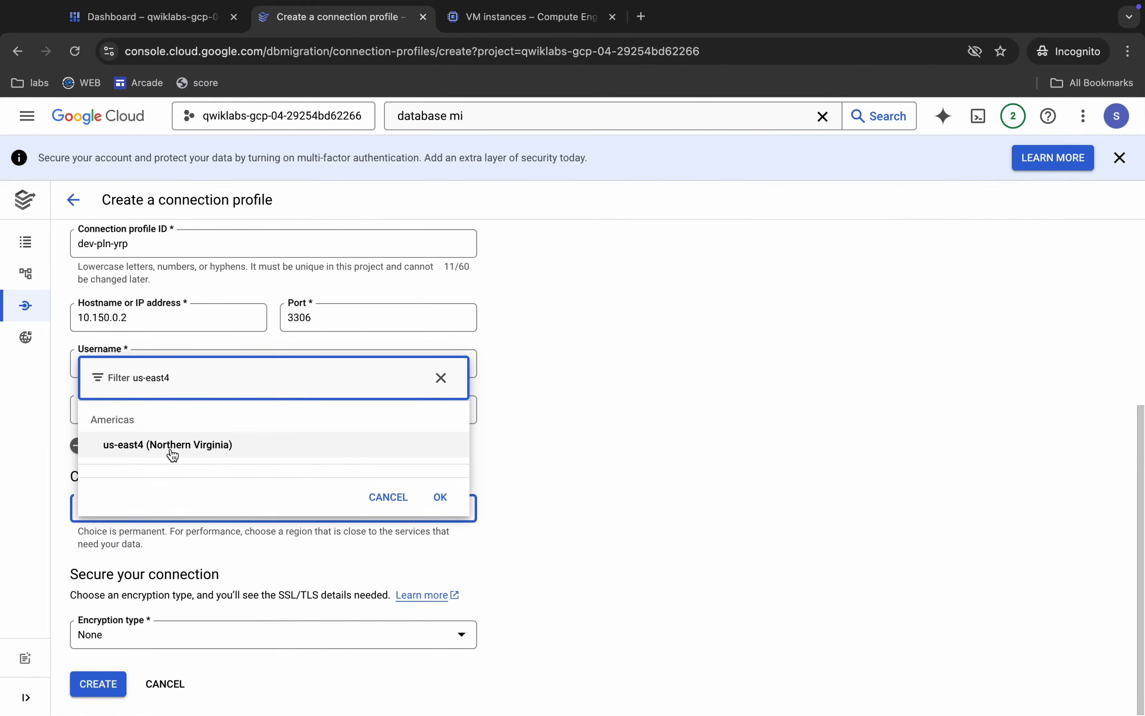
pyautogui.click(172, 445)
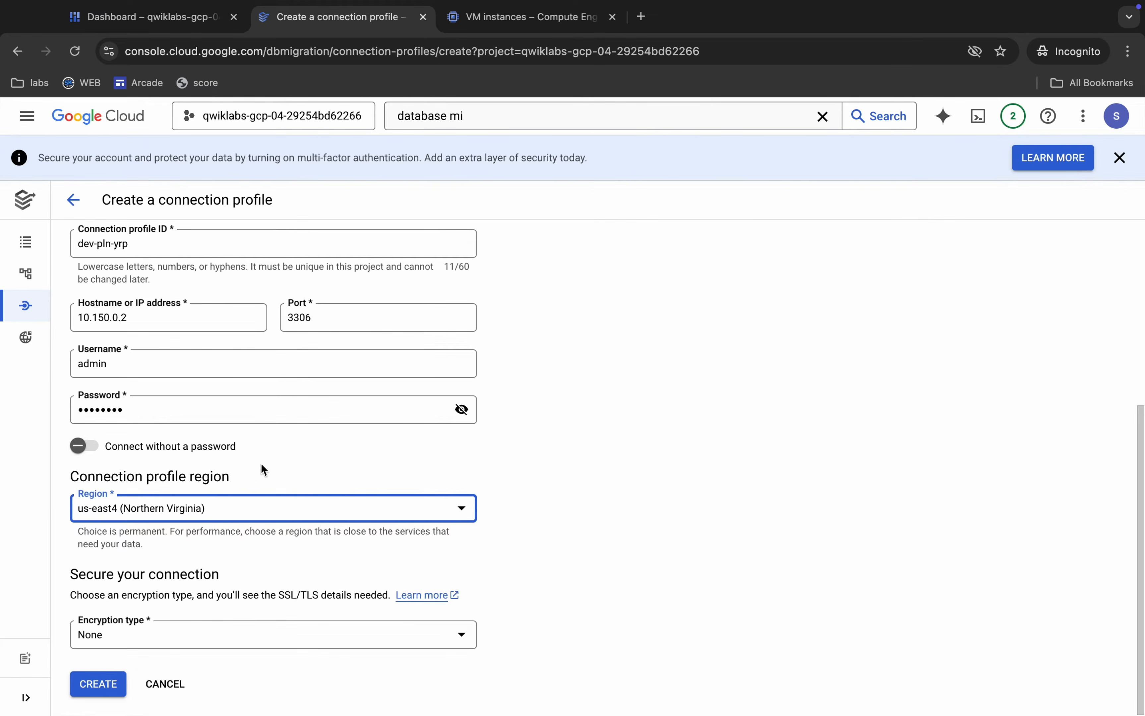
pyautogui.click(99, 685)
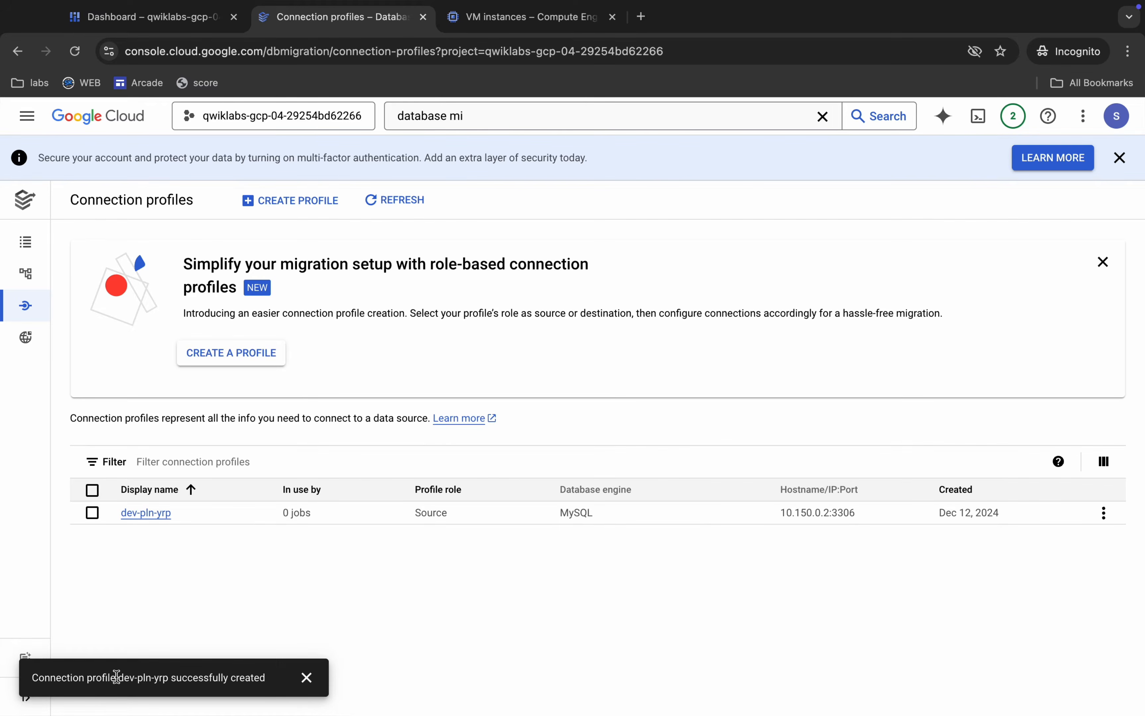
# Review the lab instructions for the Task 2 one-time migration and the Task 3 continuous migration.
pyautogui.moveTo(20, 312)
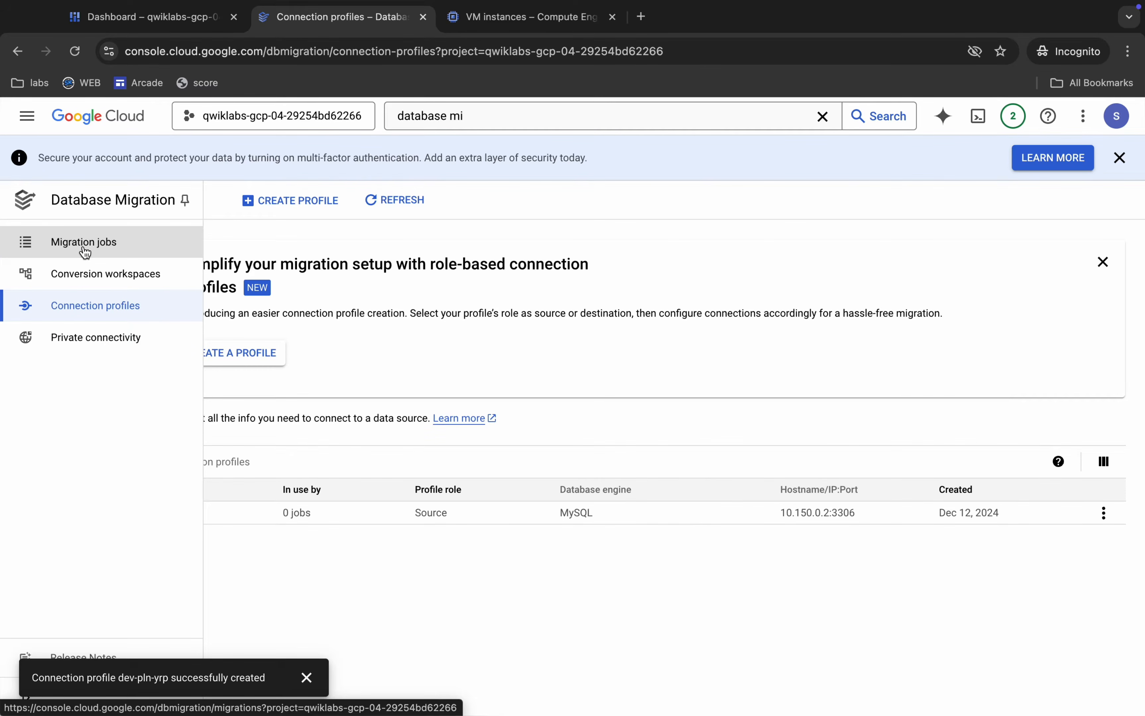
pyautogui.hotkey('ctrl', 'Left')
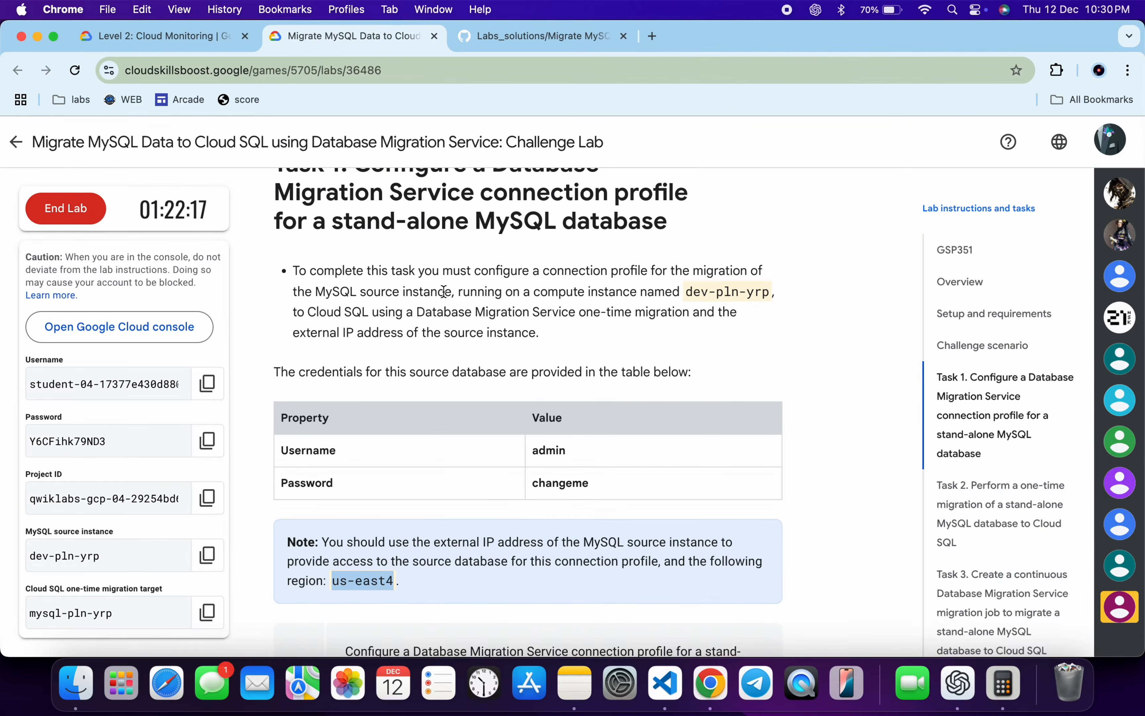
pyautogui.scroll(-10, 444, 292)
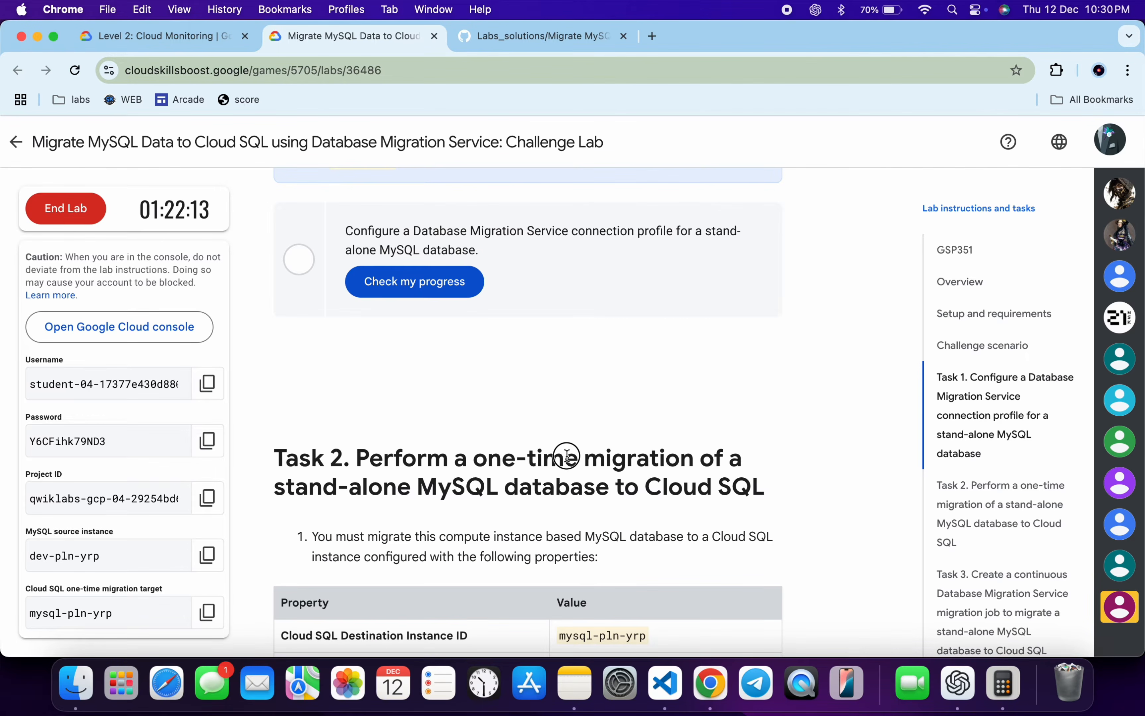
pyautogui.scroll(-10, 567, 455)
pyautogui.scroll(-10, 567, 456)
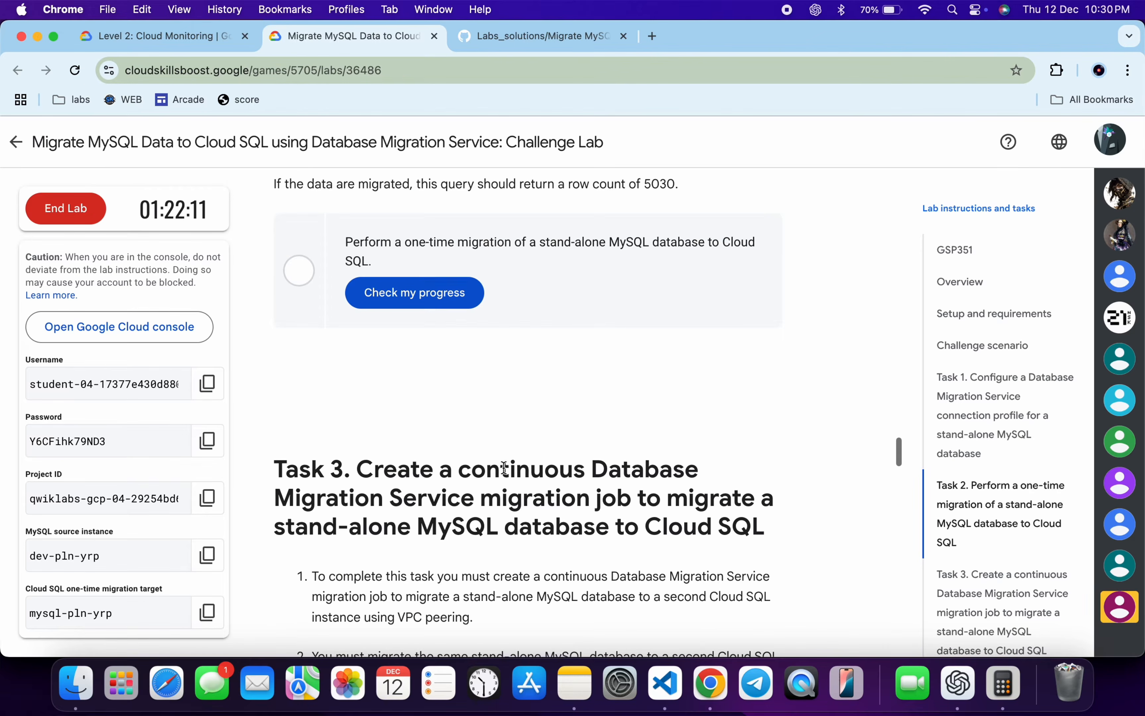
pyautogui.moveTo(472, 469); pyautogui.dragTo(586, 475)
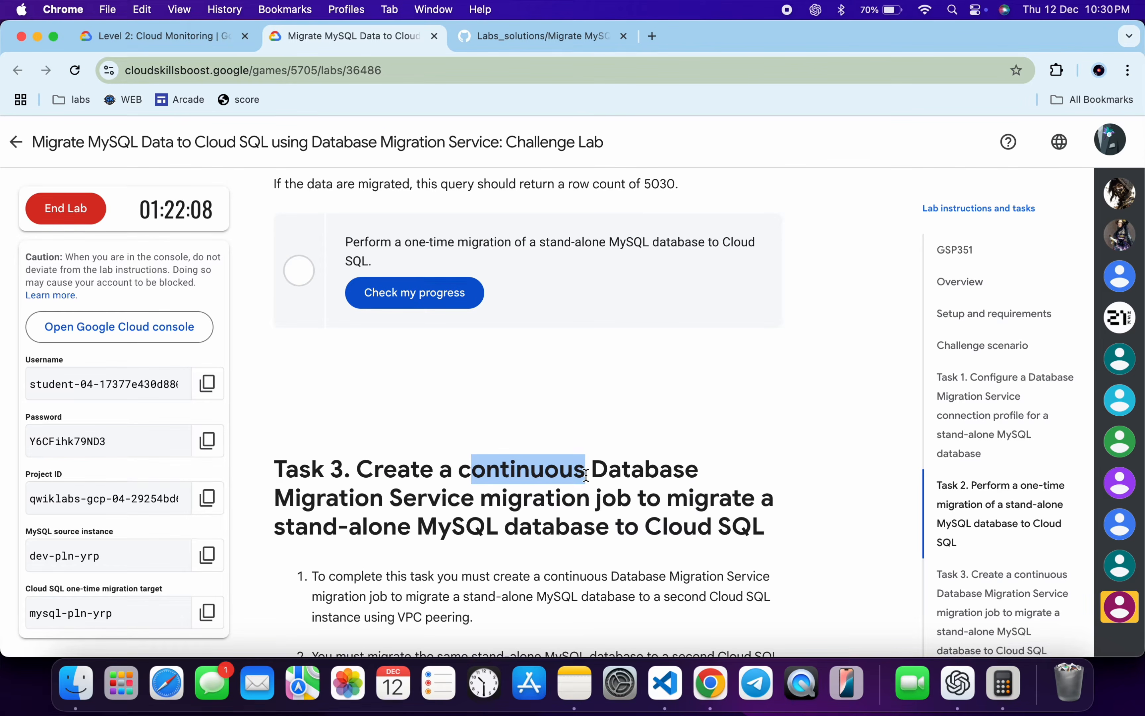
pyautogui.scroll(15, 586, 475)
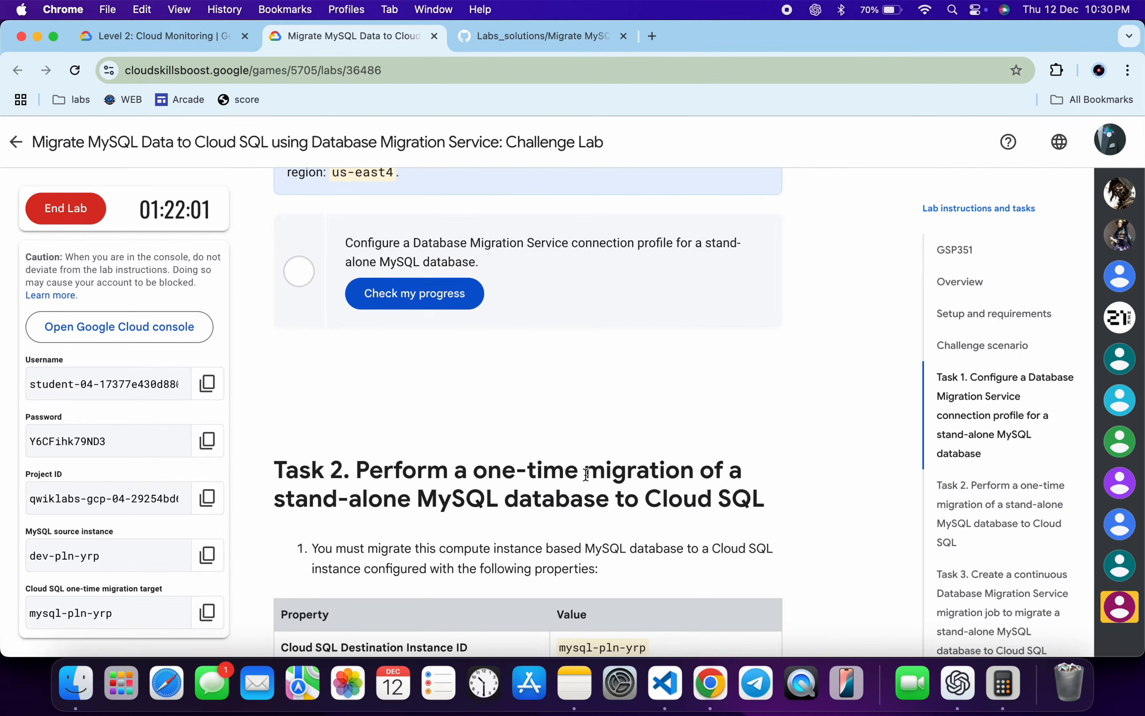
pyautogui.moveTo(475, 467); pyautogui.dragTo(698, 475)
pyautogui.scroll(-3, 598, 512)
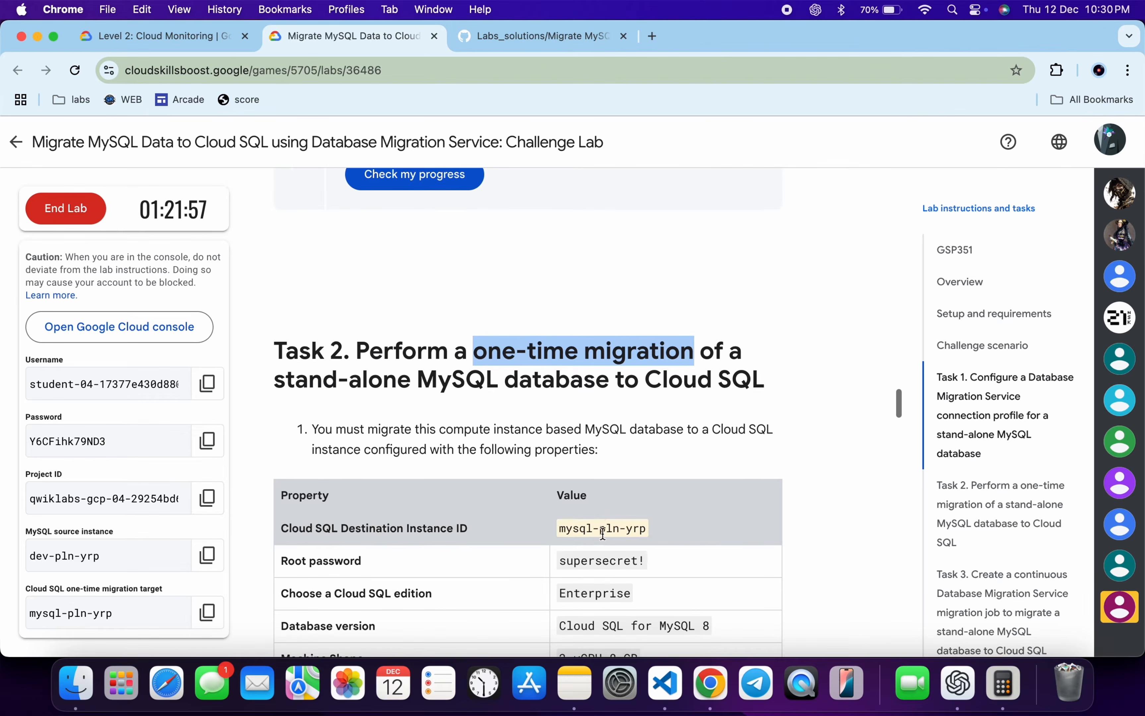
# Copy the Cloud SQL destination instance ID from Task 2 and start a new migration job named mysql-pln-yrp.
pyautogui.moveTo(560, 534); pyautogui.dragTo(649, 531)
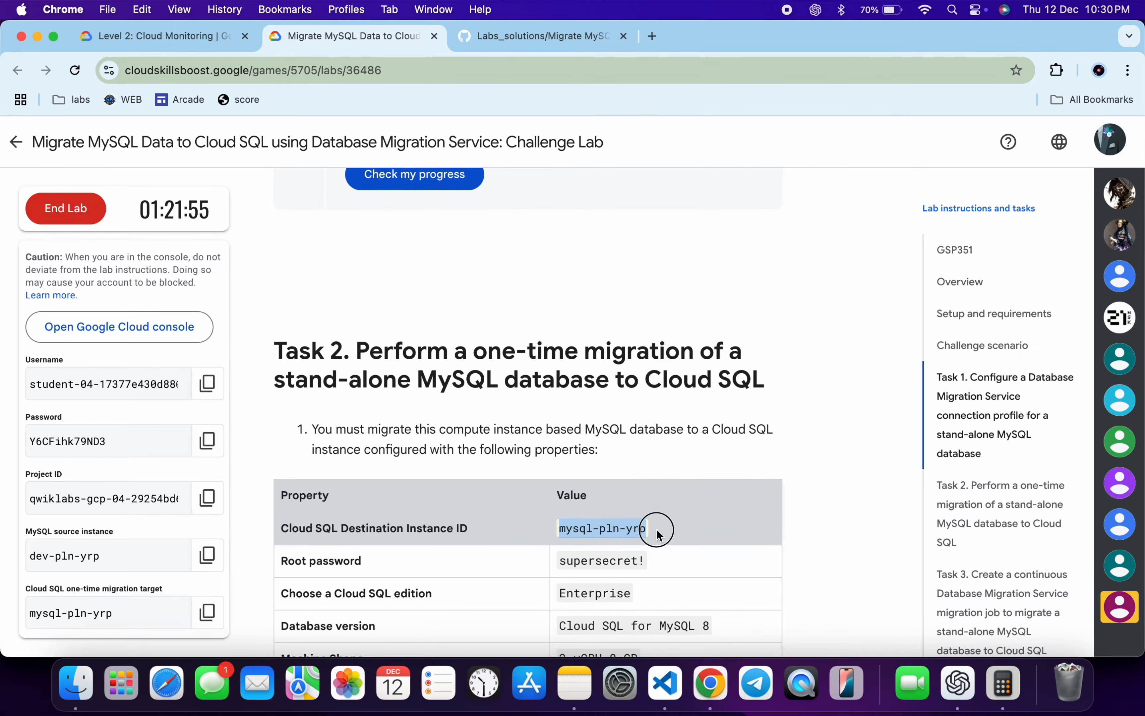
pyautogui.hotkey('ctrl', 'Right')
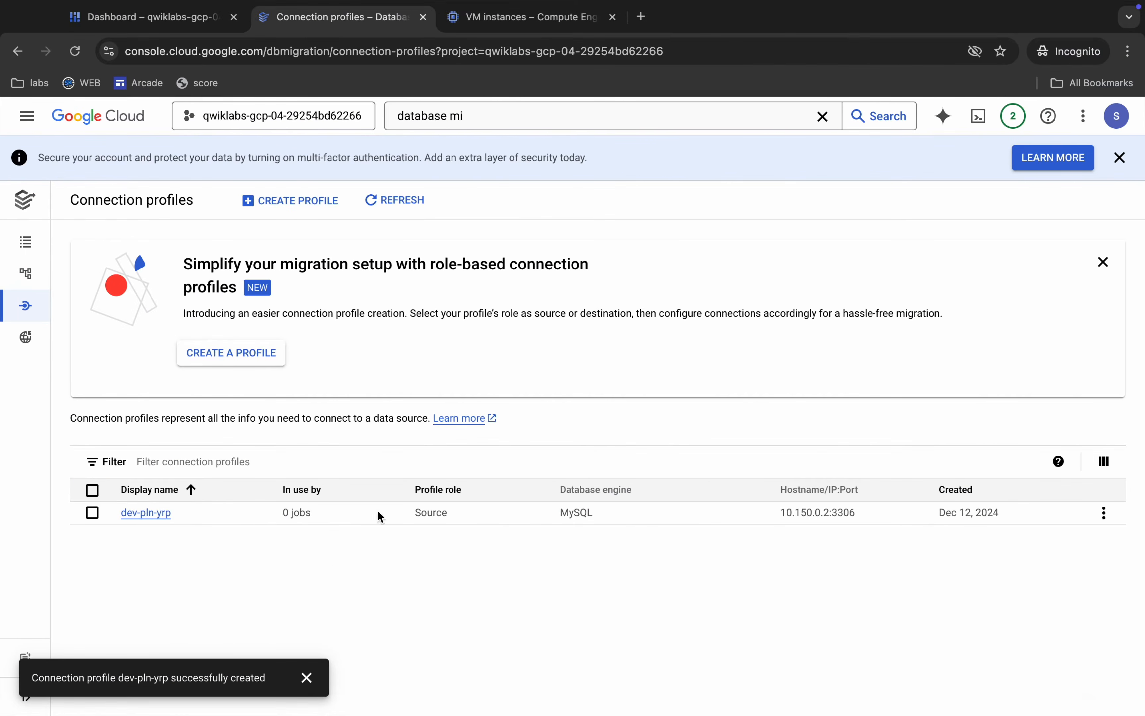
pyautogui.moveTo(3, 232)
pyautogui.click(80, 245)
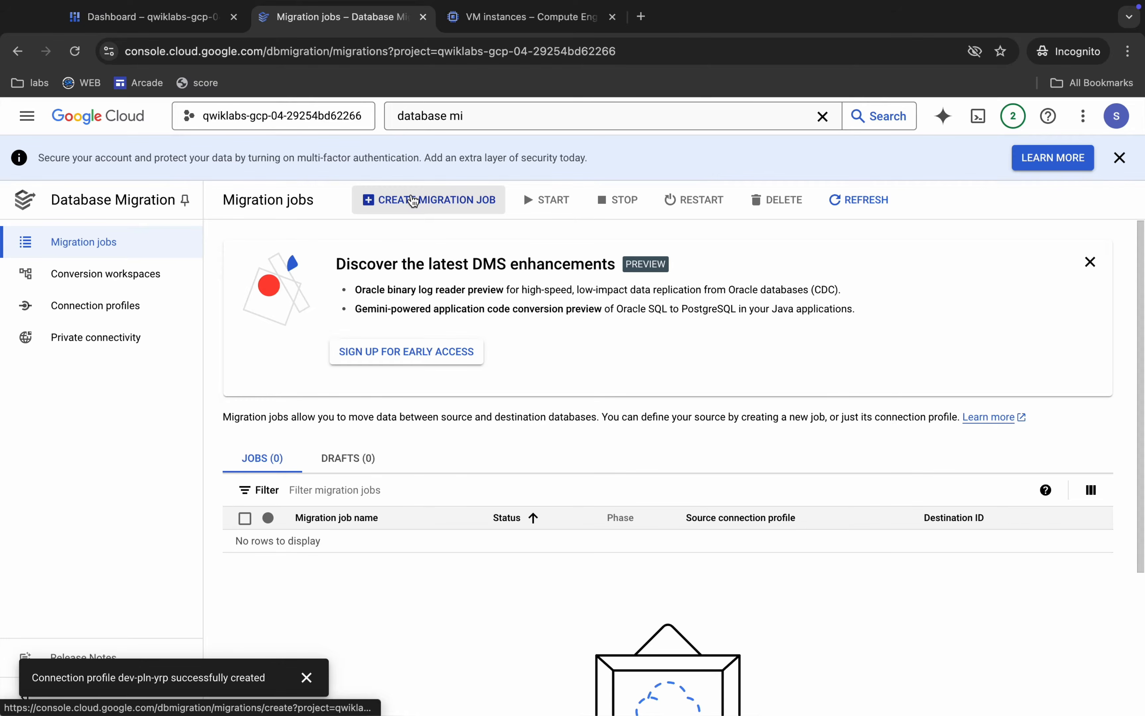
pyautogui.click(412, 199)
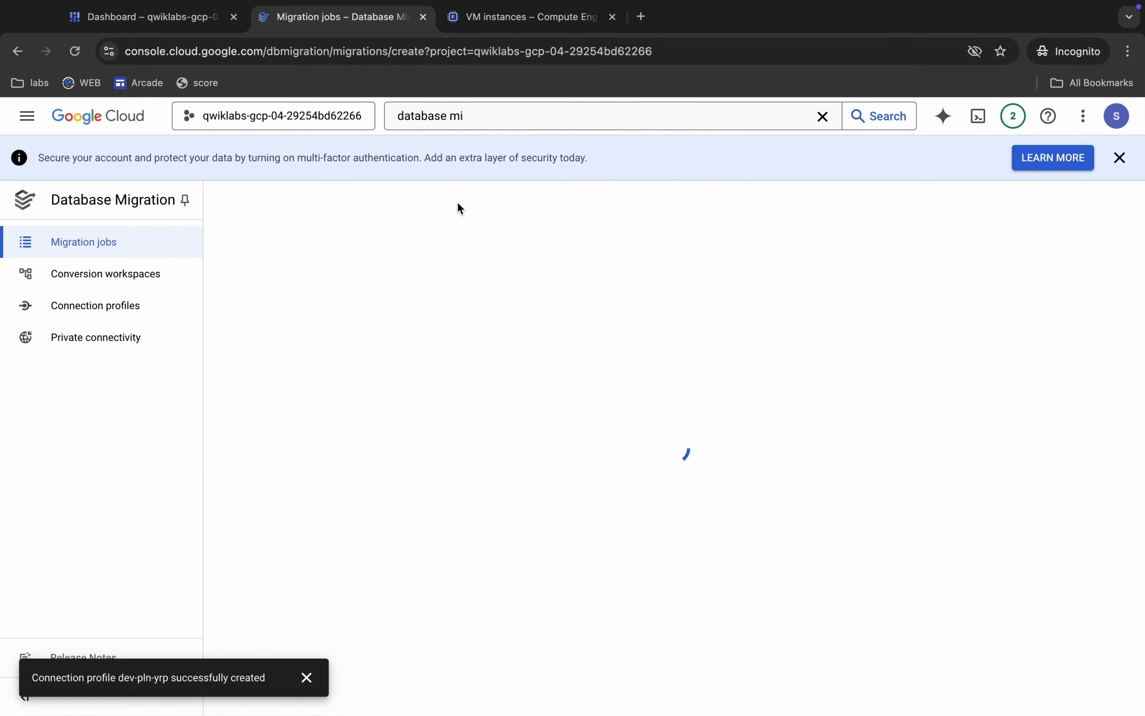
pyautogui.click(472, 401)
pyautogui.write('mysql-pln-yrp')
# Set the migration job's source database engine to MySQL.
pyautogui.scroll(-2, 499, 484)
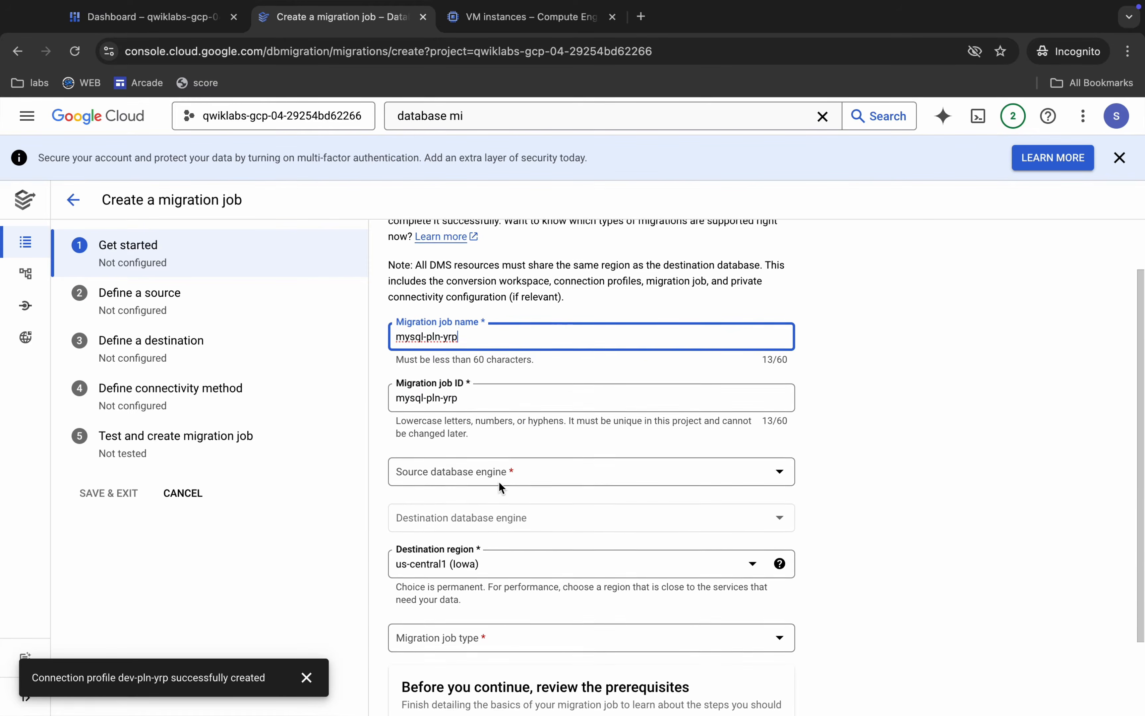
pyautogui.scroll(-1, 500, 487)
pyautogui.click(485, 444)
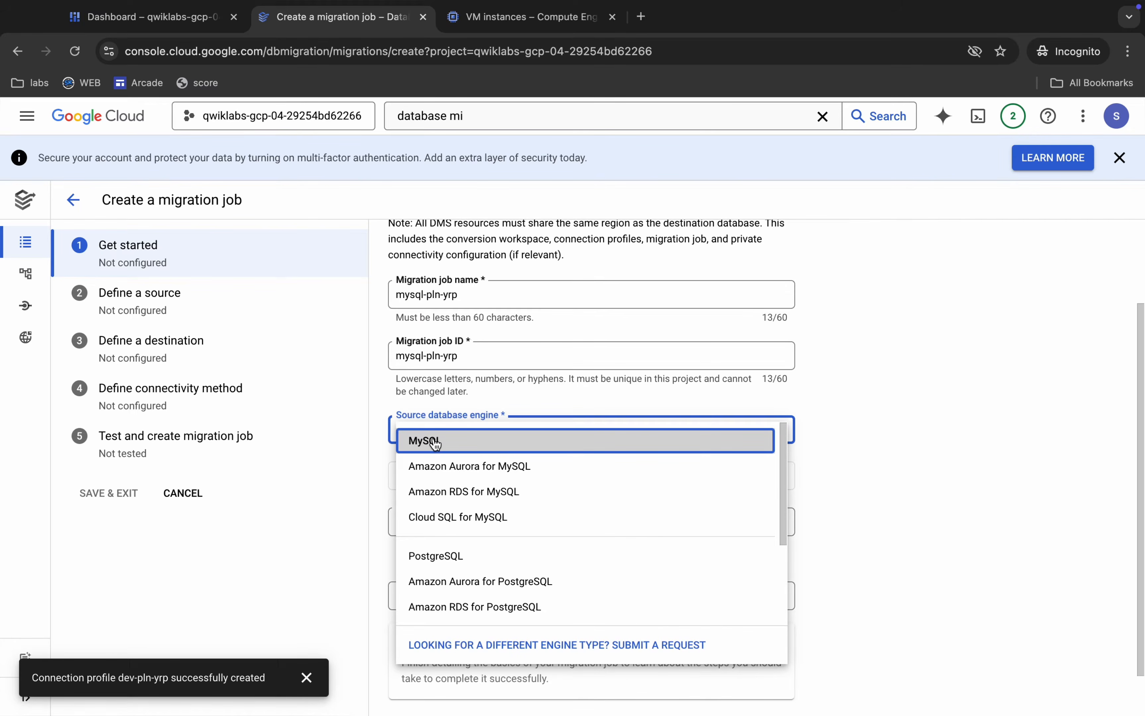
pyautogui.click(483, 440)
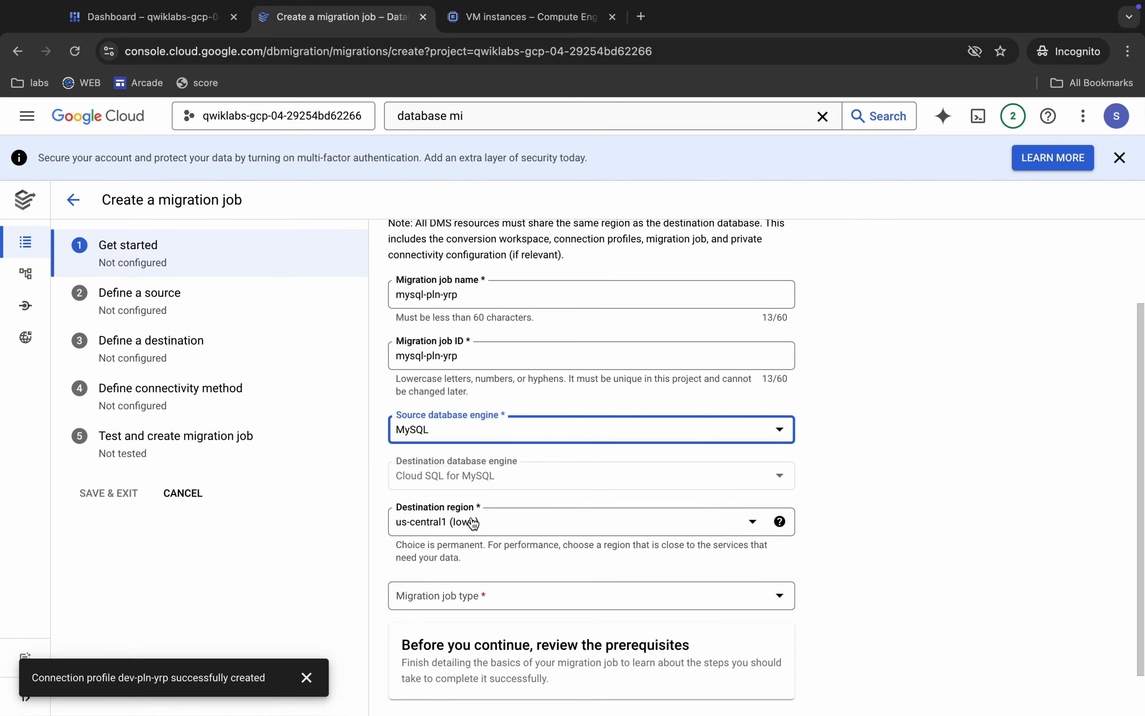
# Check the required region in the lab instructions and set the migration job's destination region to us-east4 (Northern Virginia).
pyautogui.hotkey('ctrl', 'Left')
pyautogui.scroll(7, 453, 488)
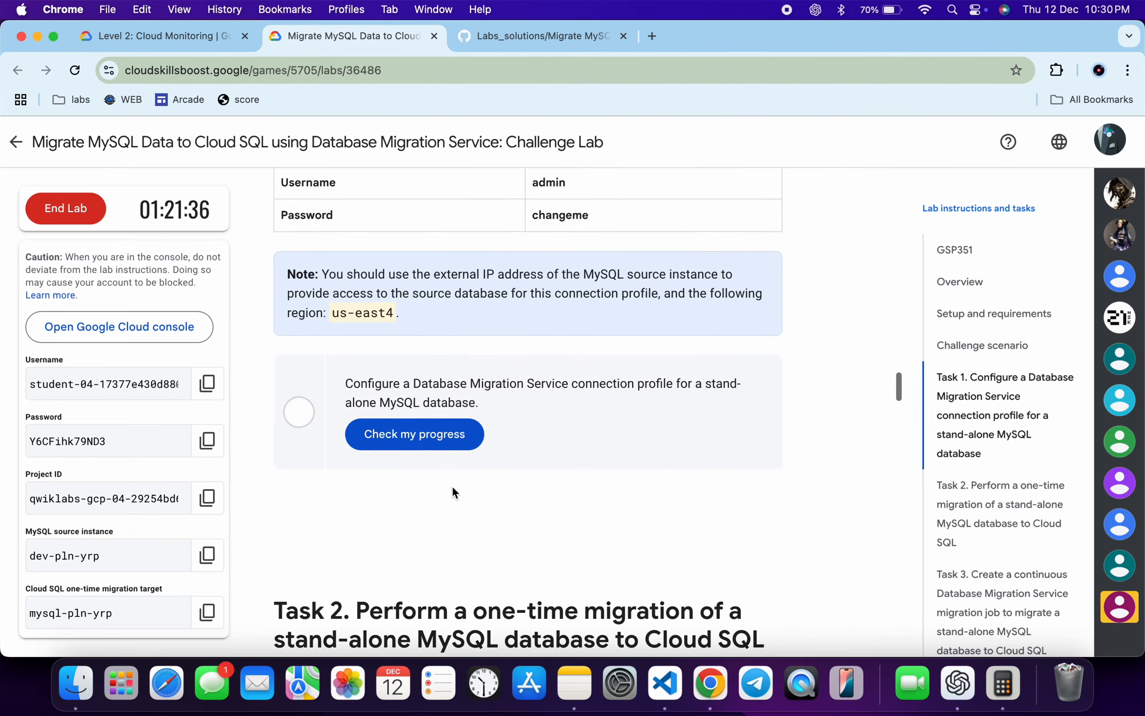
pyautogui.scroll(-8, 365, 409)
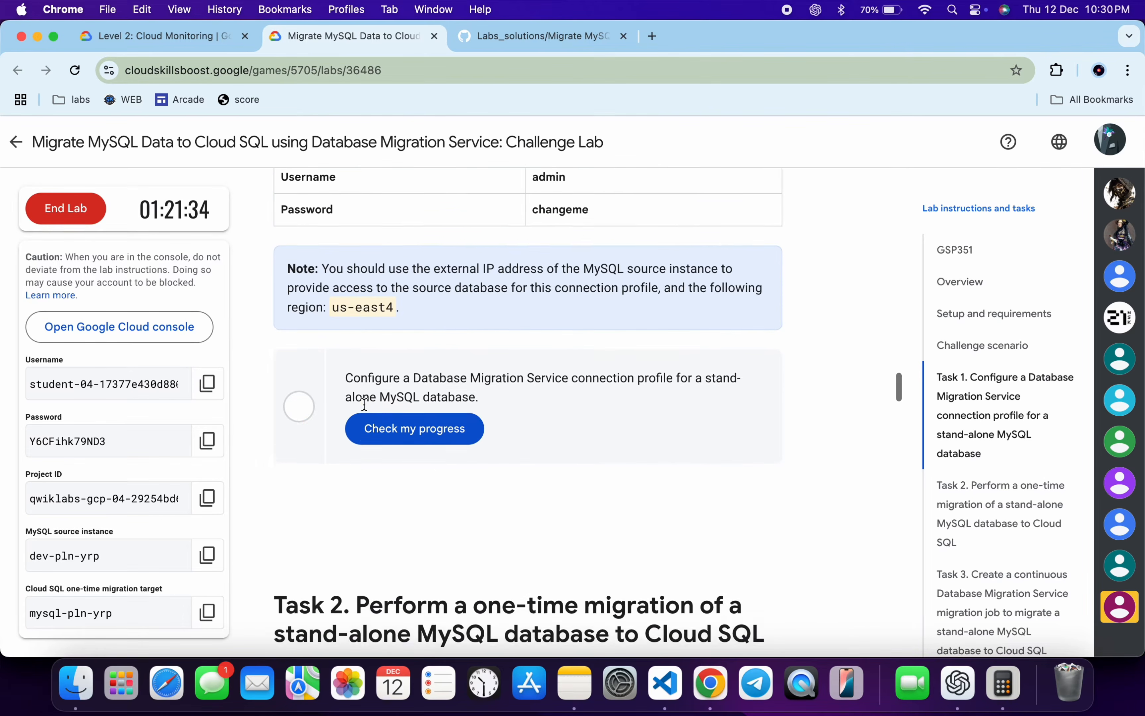
pyautogui.hotkey('ctrl', 'Right')
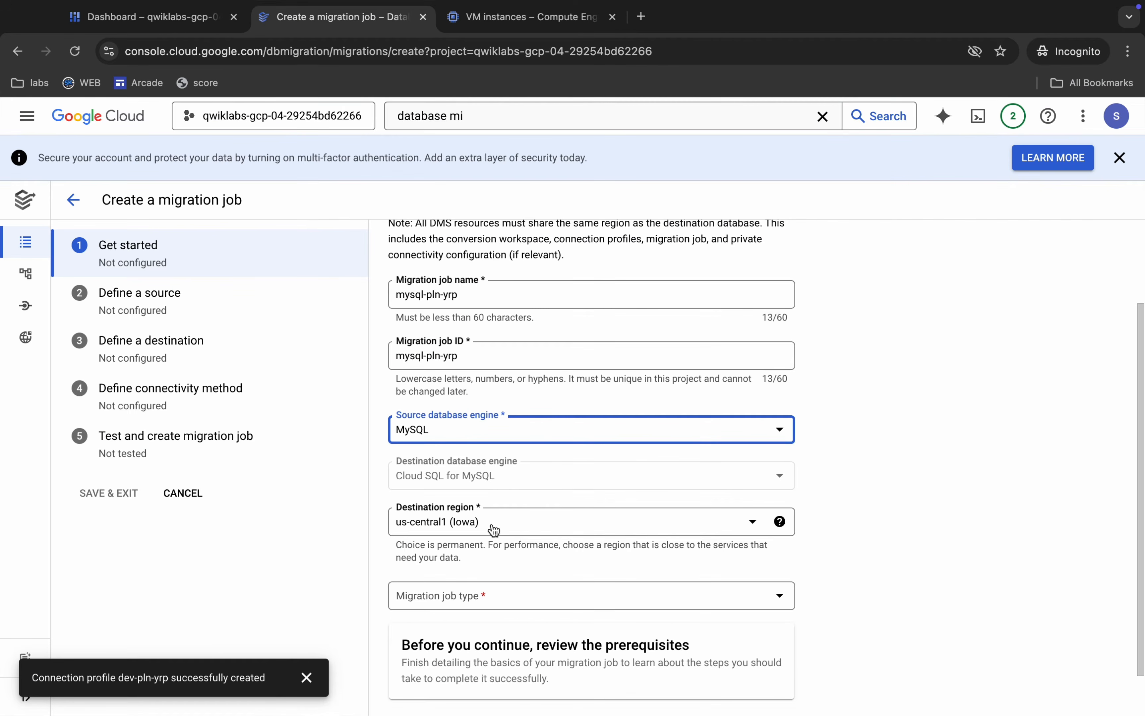
pyautogui.click(493, 530)
pyautogui.write('us-')
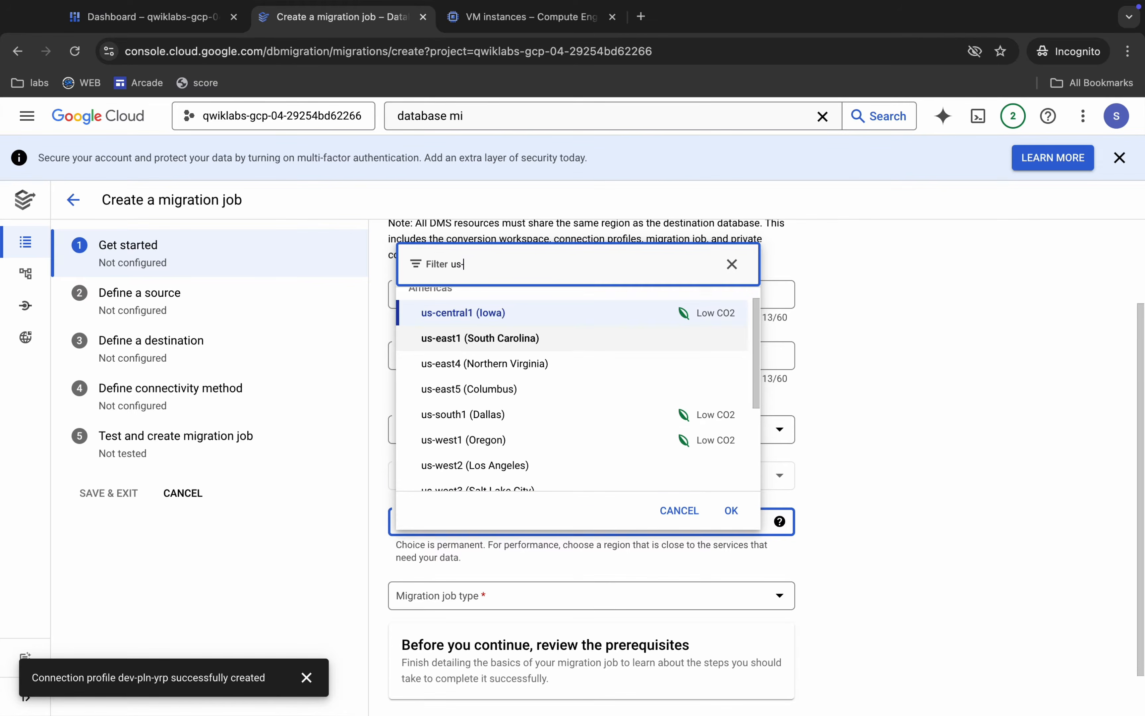
pyautogui.write('east4')
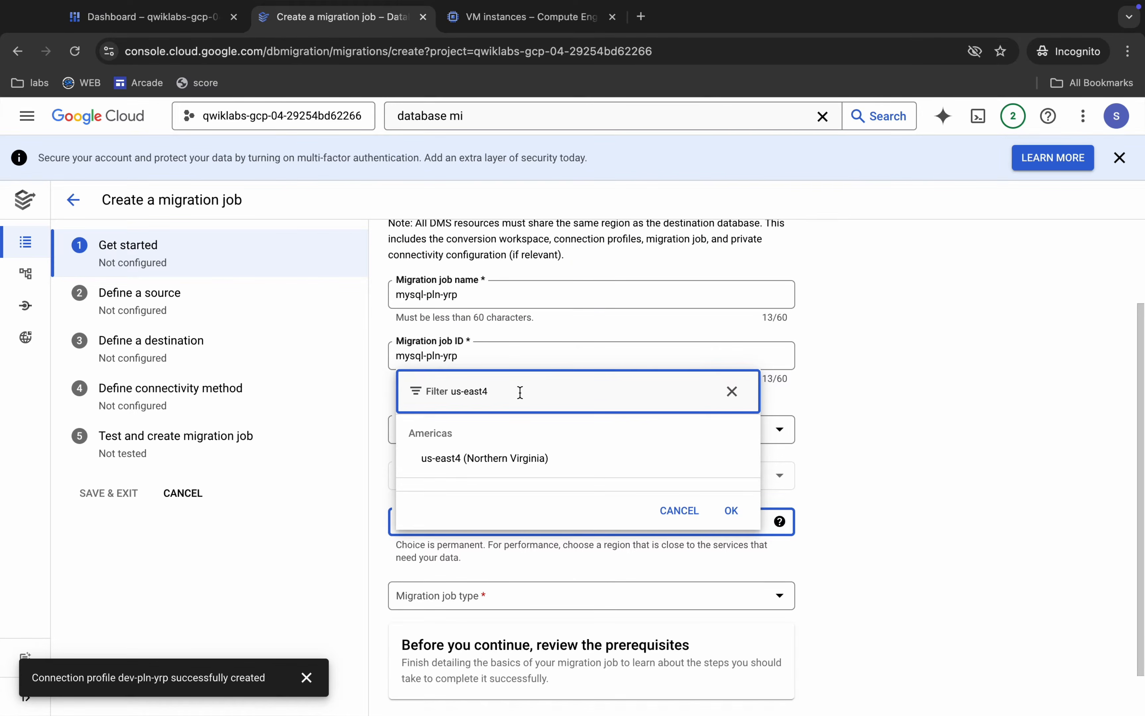
pyautogui.click(526, 472)
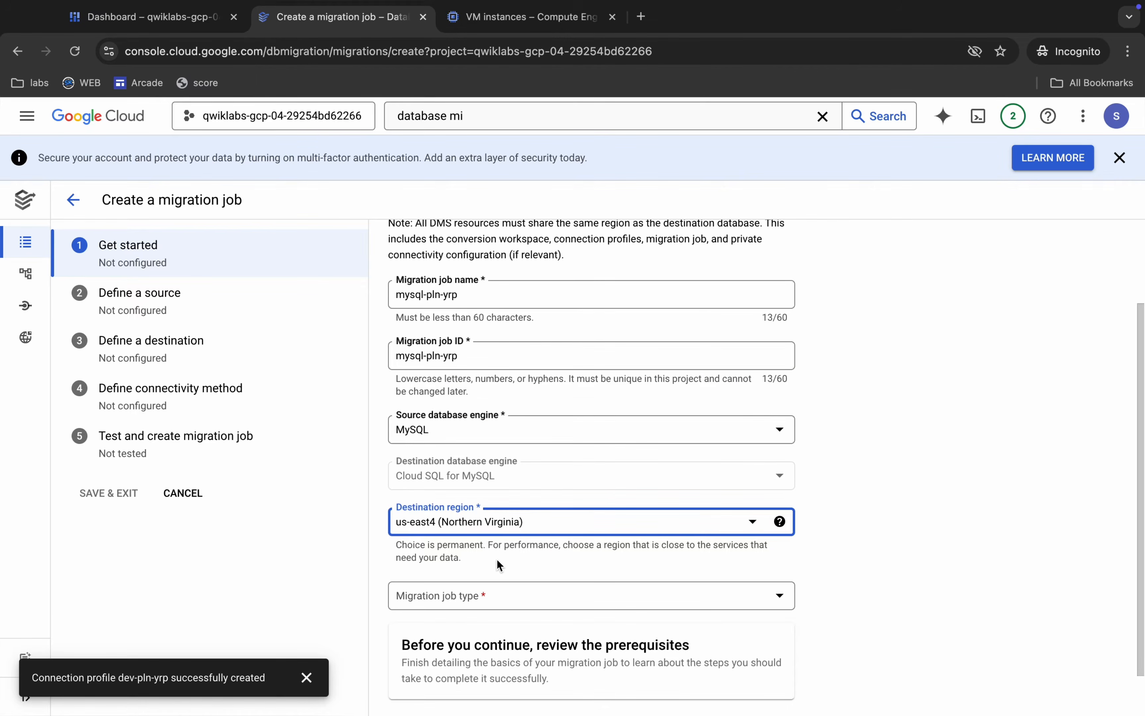
# Check the migration type in the Task 2 heading, set the migration job type to One-time, and save to continue to the source definition.
pyautogui.scroll(-1, 496, 559)
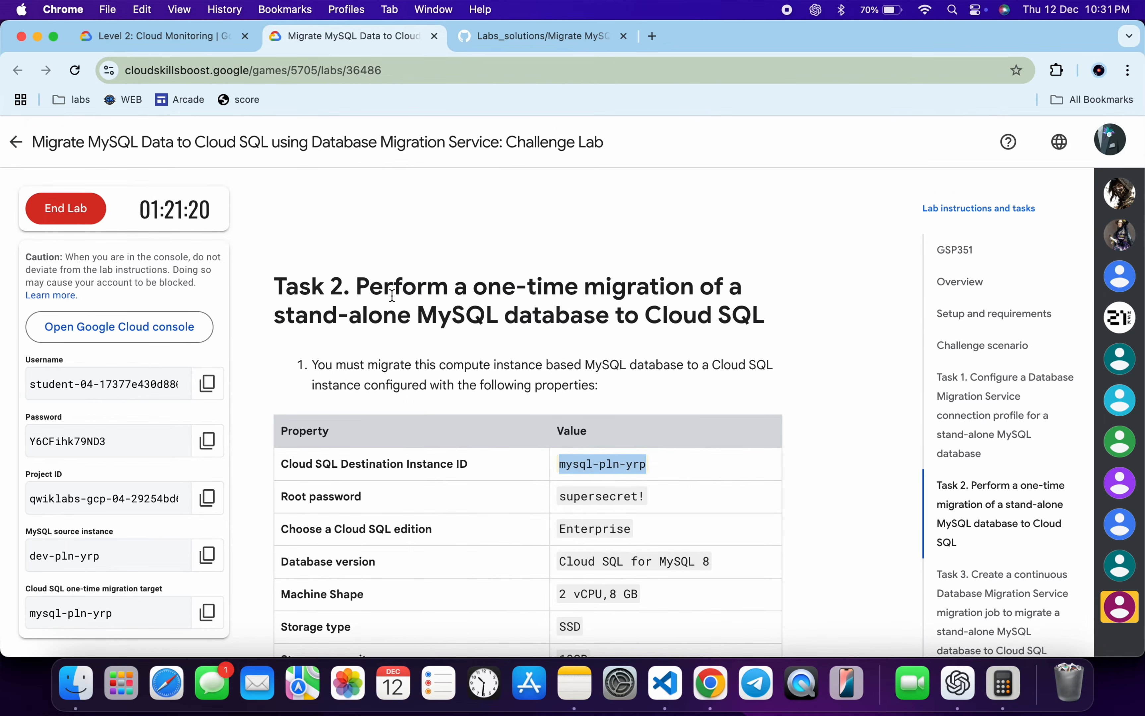
pyautogui.moveTo(464, 287); pyautogui.dragTo(561, 290)
pyautogui.hotkey('ctrl', 'Right')
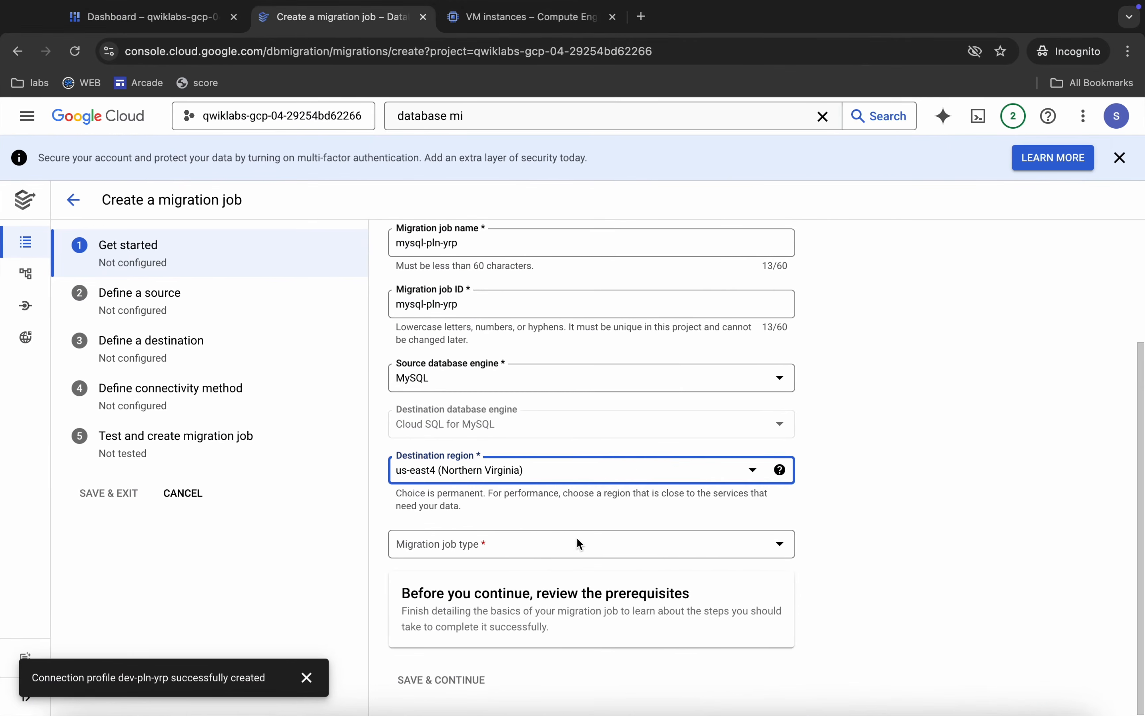
pyautogui.click(494, 550)
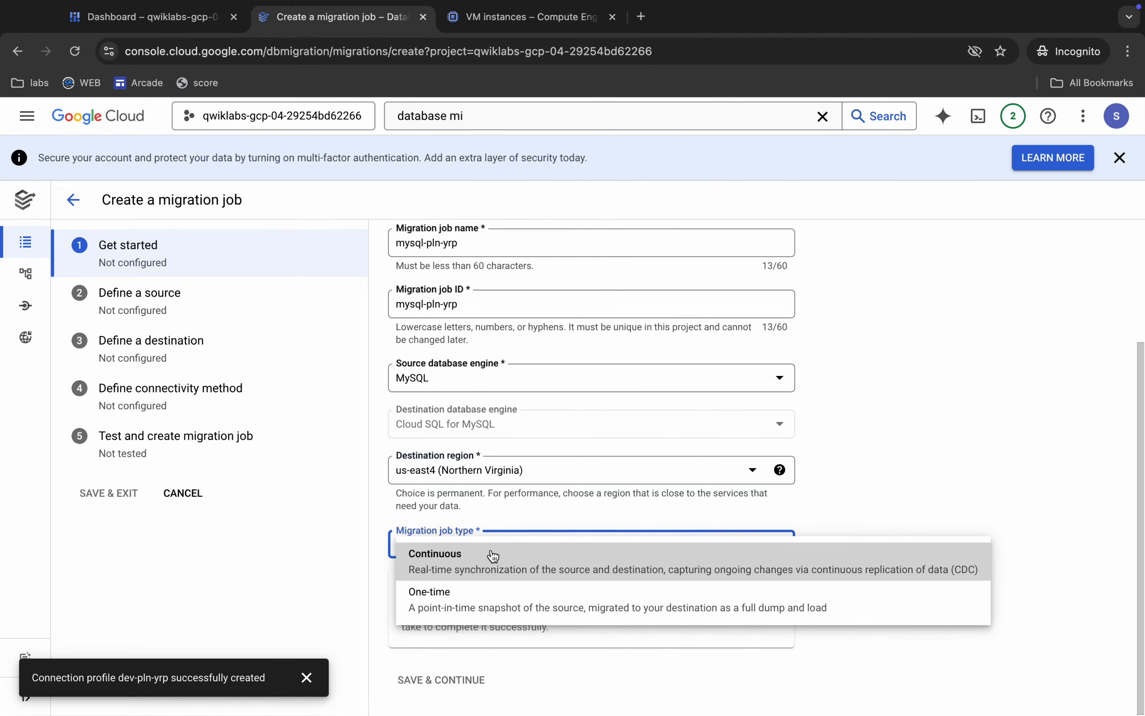
pyautogui.click(462, 607)
pyautogui.scroll(-3, 461, 606)
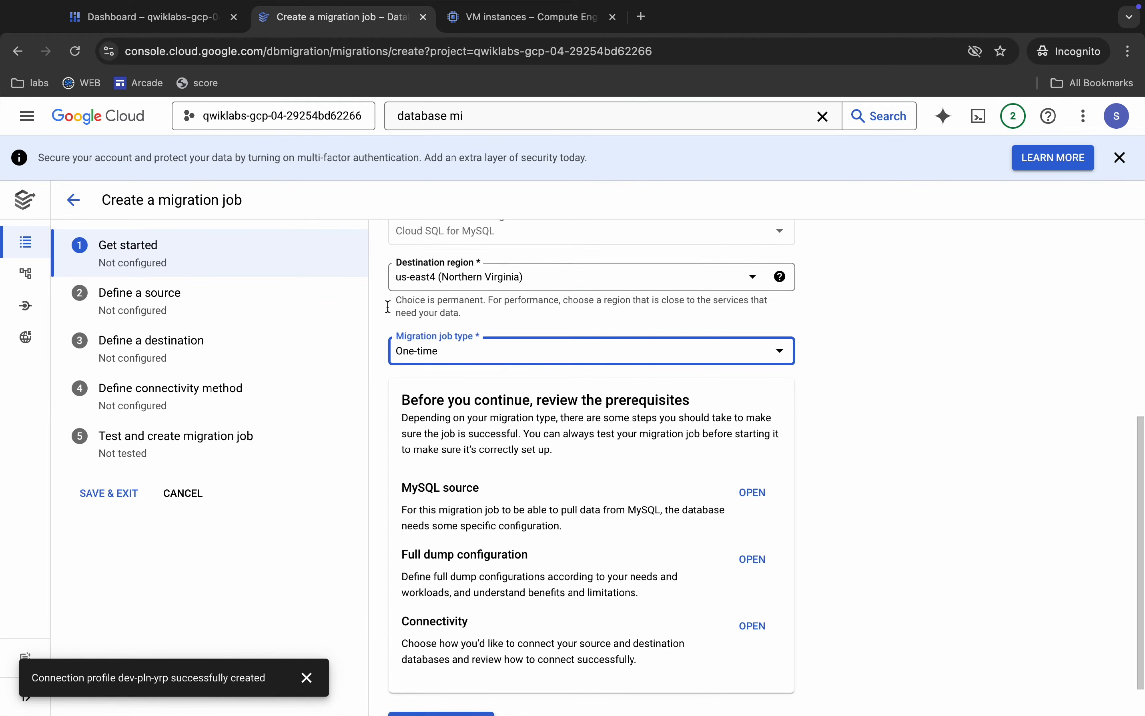
pyautogui.scroll(-1, 439, 369)
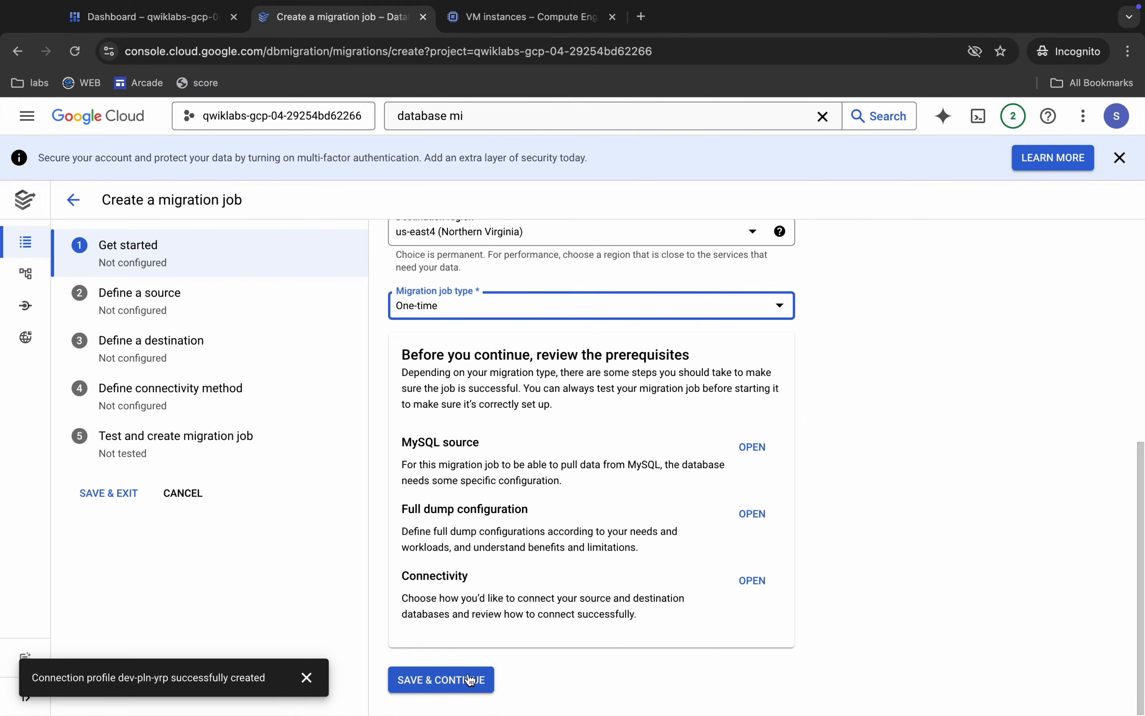
pyautogui.click(449, 681)
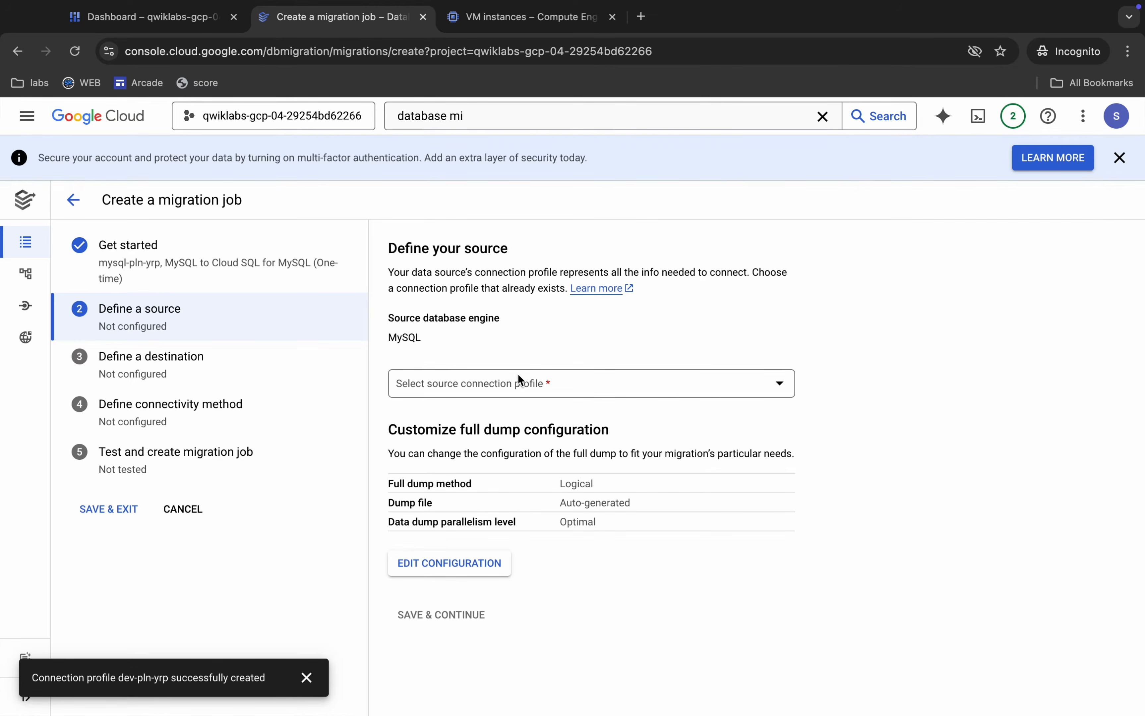
# Select dev-pln-yrp as the migration job's source connection profile and save to continue to the destination definition.
pyautogui.click(475, 386)
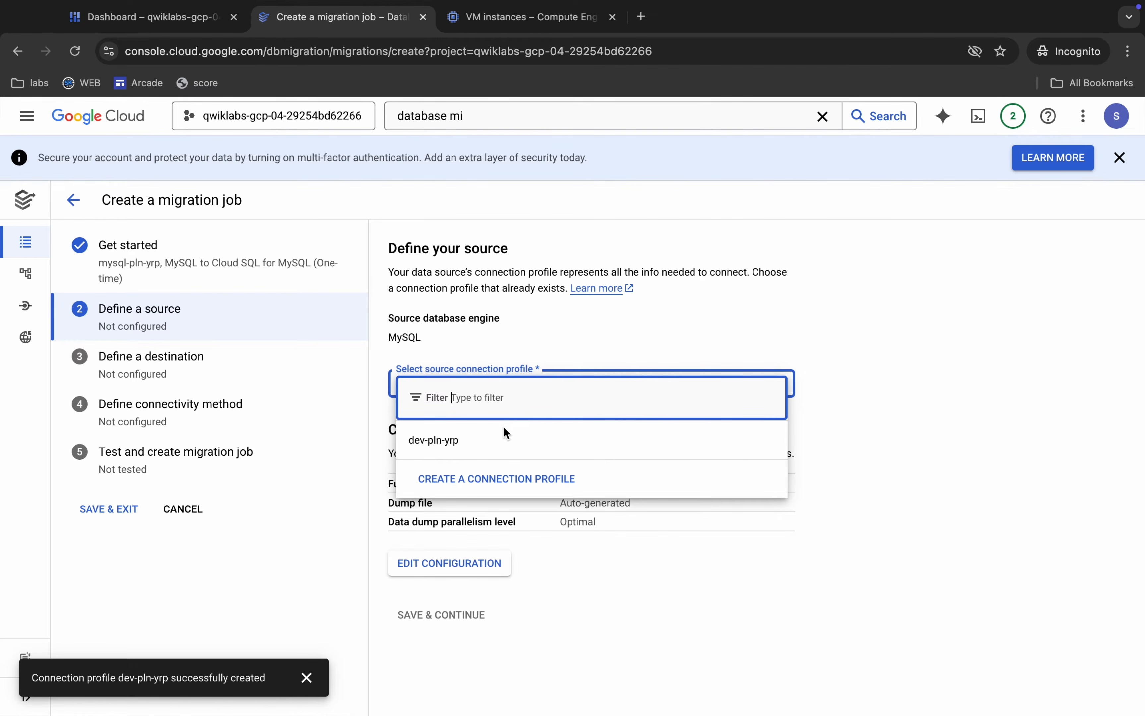
pyautogui.click(466, 442)
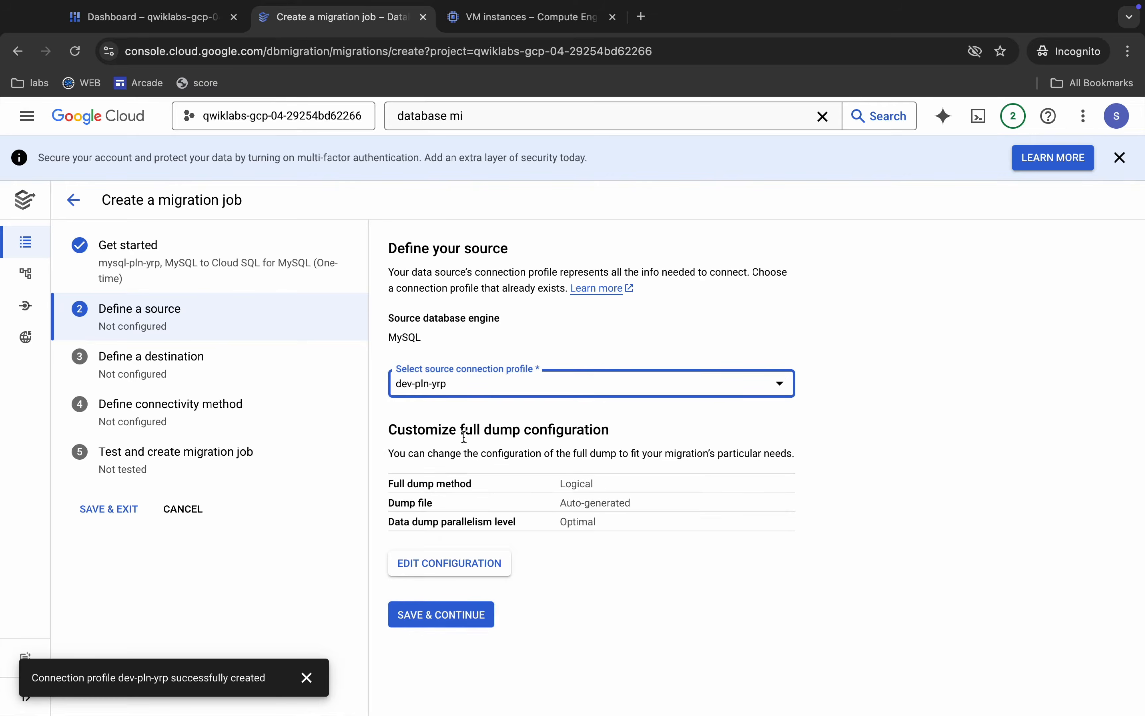
pyautogui.scroll(-2, 610, 515)
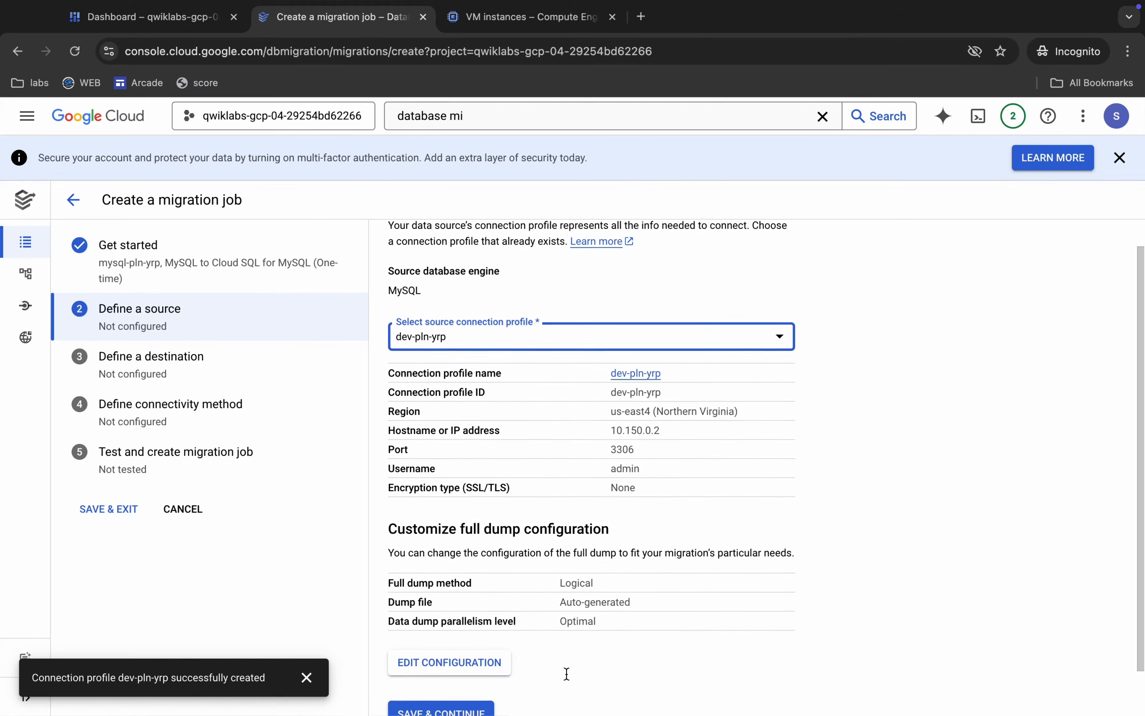
pyautogui.click(422, 682)
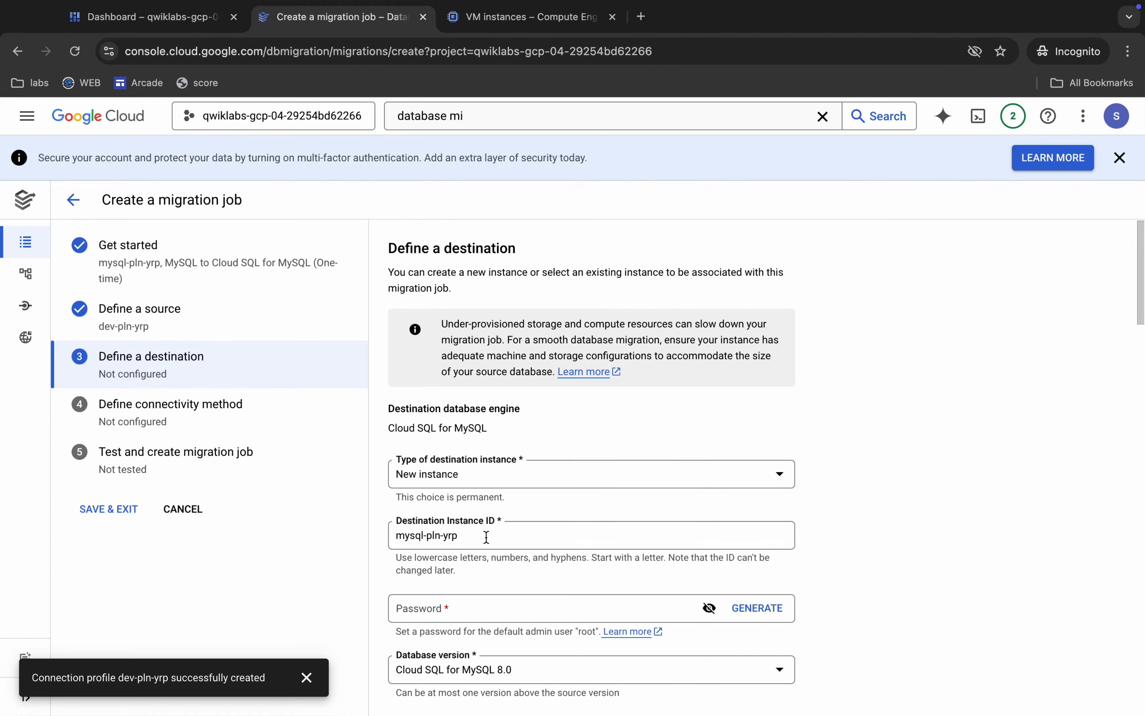
# Copy the Cloud SQL destination instance ID from the lab's Task 2 table and enter mysql-pln-yrp as the destination instance ID.
pyautogui.hotkey('ctrl', 'Left')
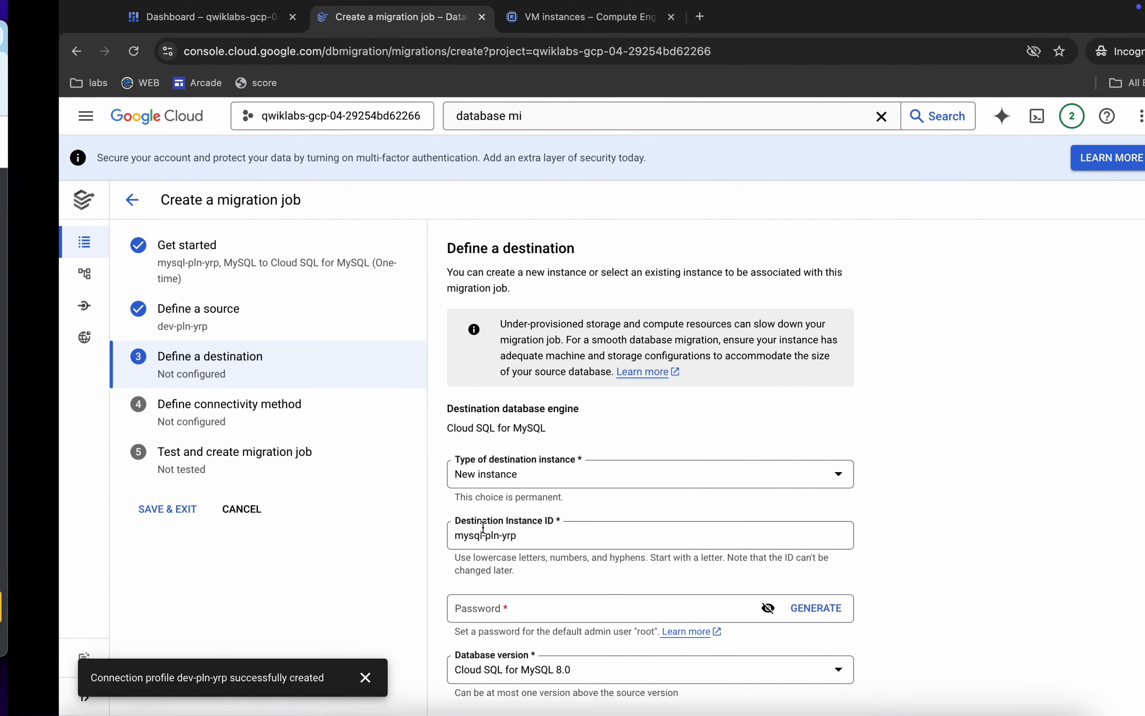
pyautogui.moveTo(559, 463); pyautogui.dragTo(652, 465)
pyautogui.press('super+c')
pyautogui.hotkey('ctrl', 'Right')
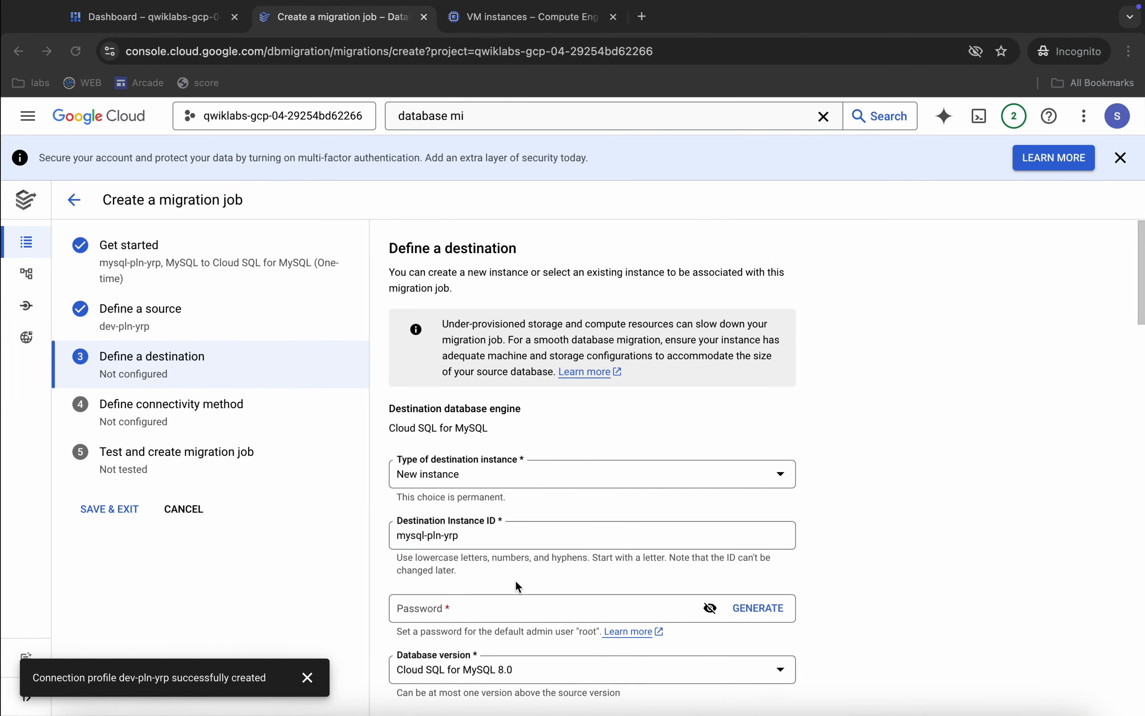
pyautogui.tripleClick(457, 535)
pyautogui.press('super+v')
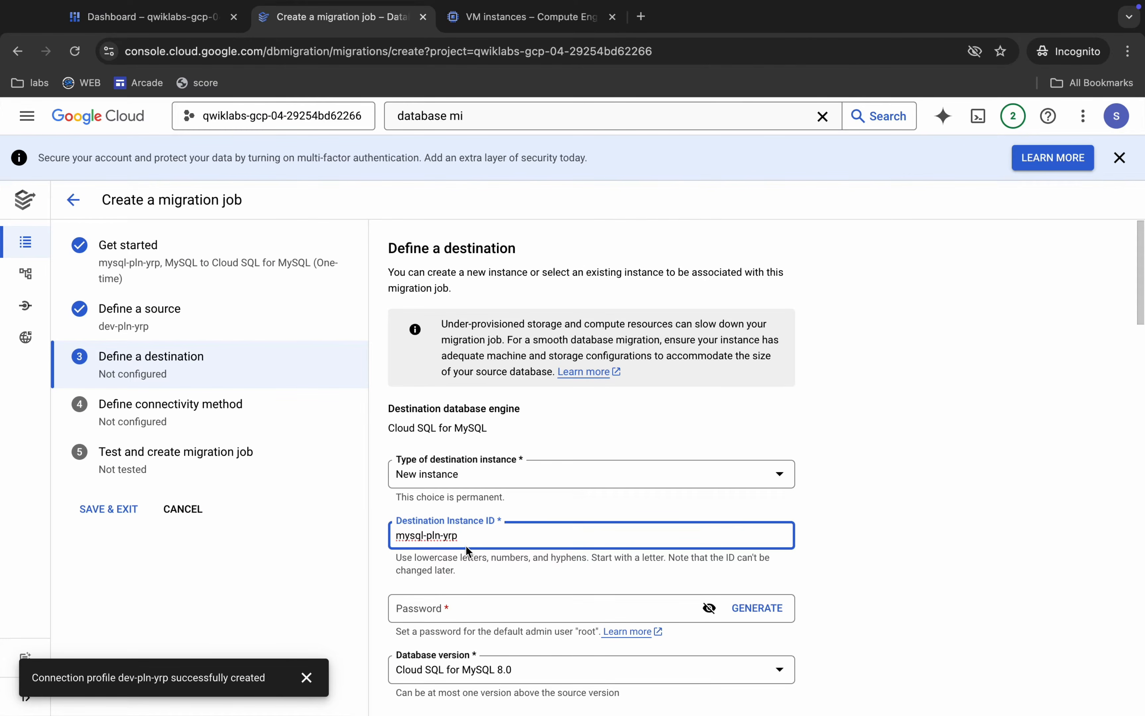
# Copy the root password from the lab's Task 2 table, enter it as the destination instance's password, and reveal it for checking.
pyautogui.hotkey('ctrl', 'Left')
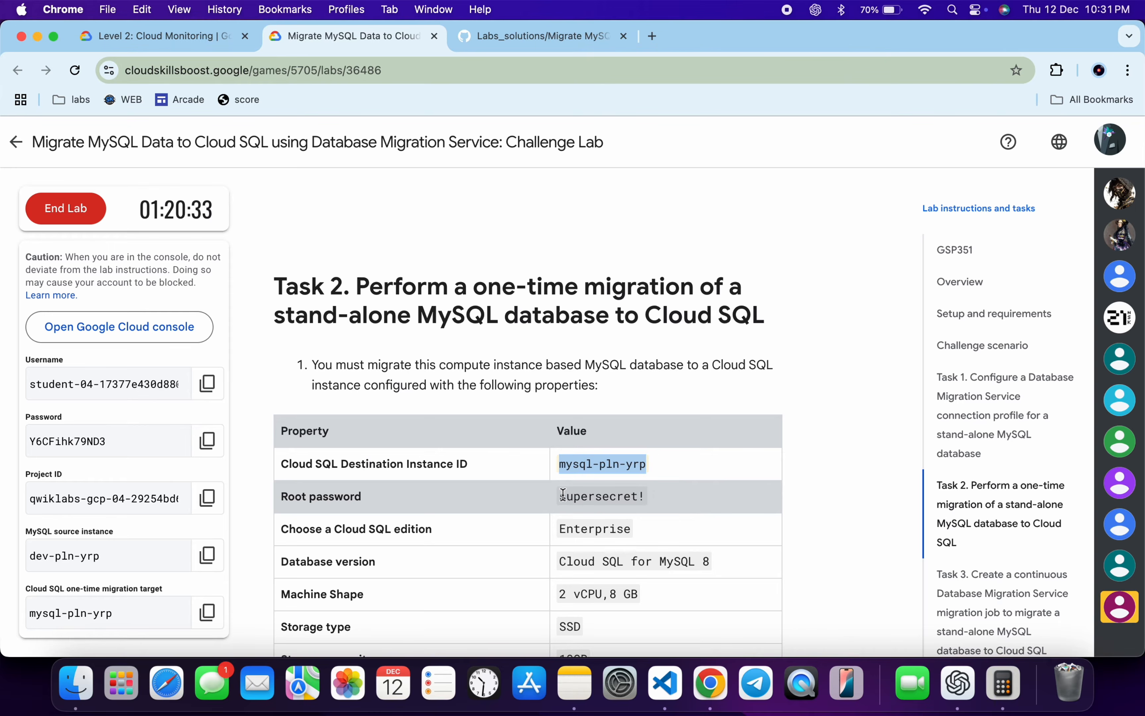
pyautogui.moveTo(562, 494); pyautogui.dragTo(647, 490)
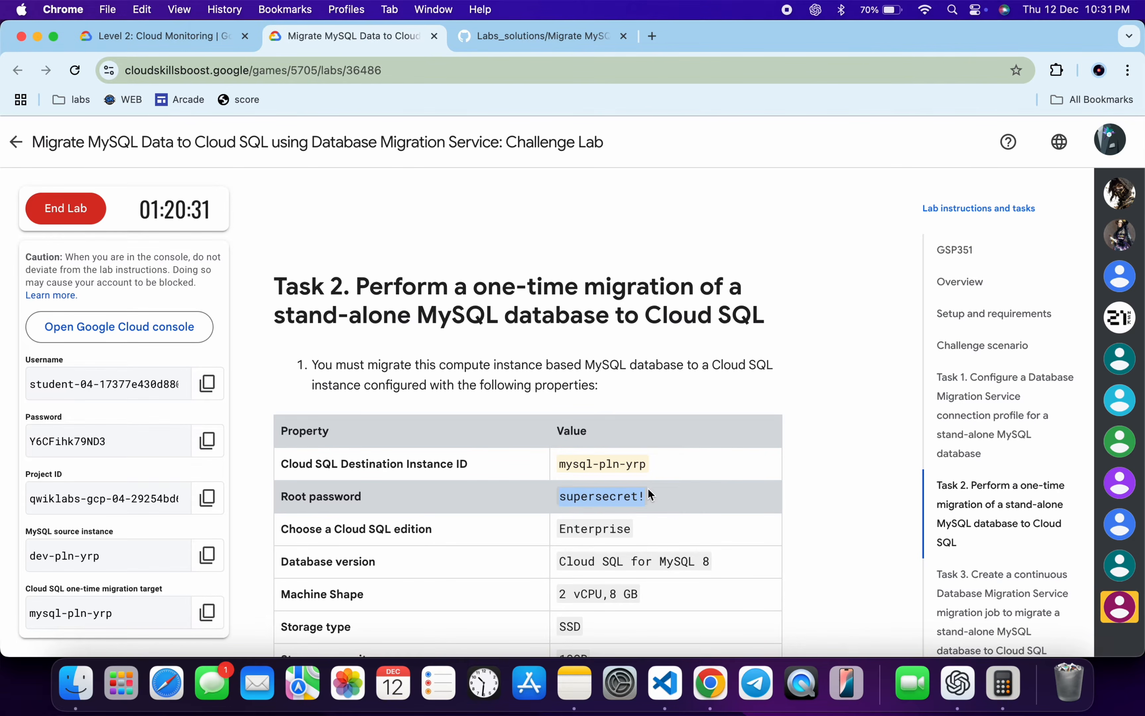
pyautogui.hotkey('ctrl', 'Right')
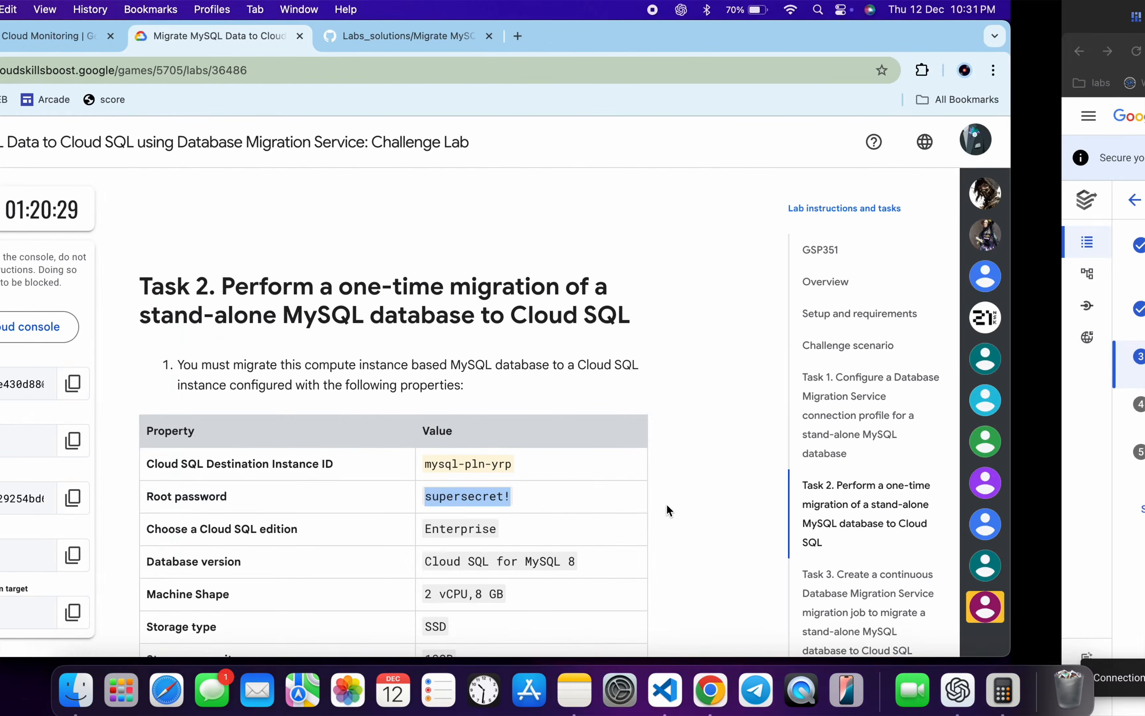
pyautogui.click(545, 560)
pyautogui.hotkey('ctrl', 'v')
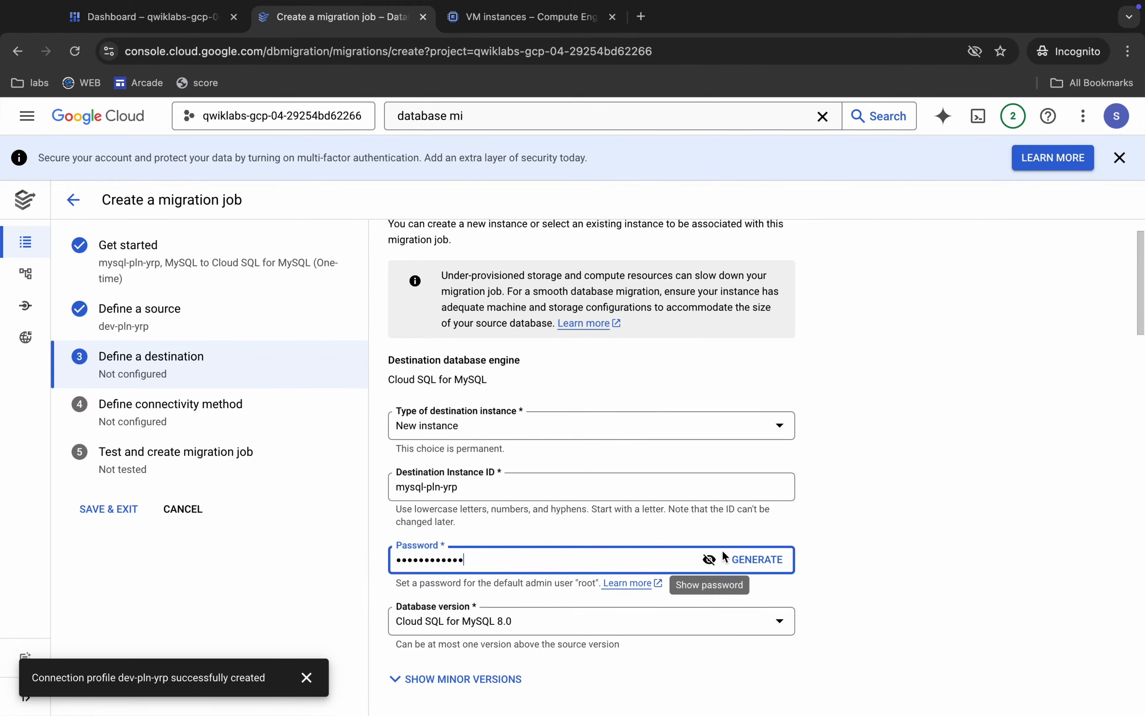
pyautogui.click(710, 560)
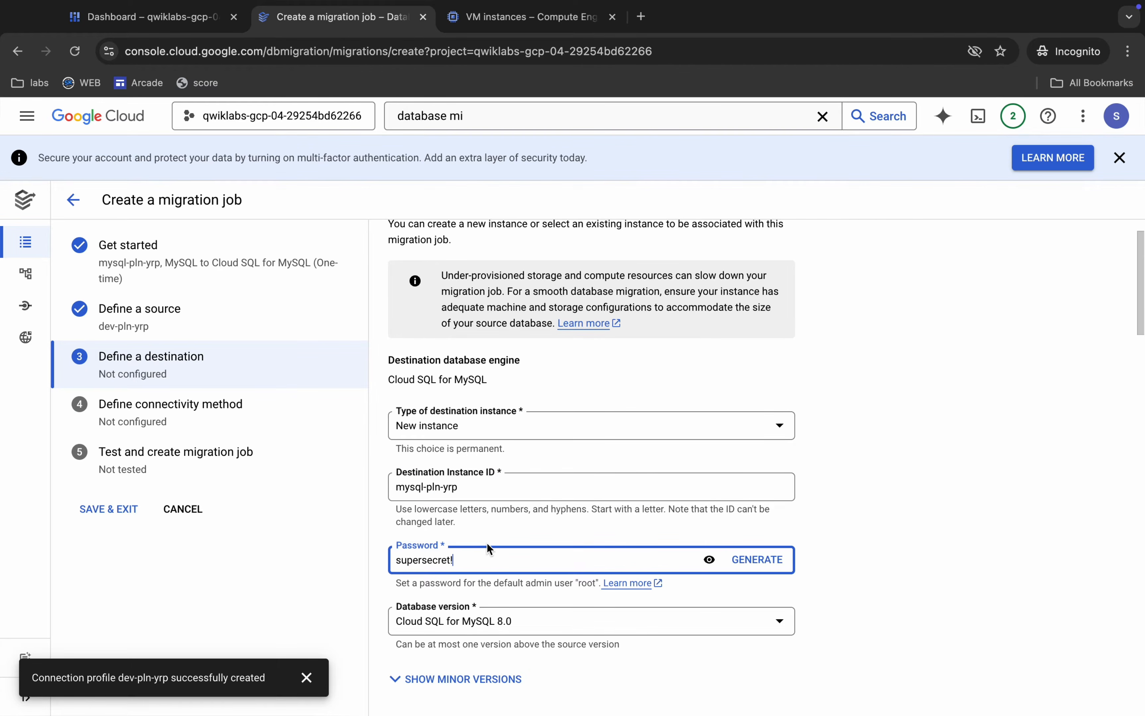
pyautogui.scroll(3, 486, 543)
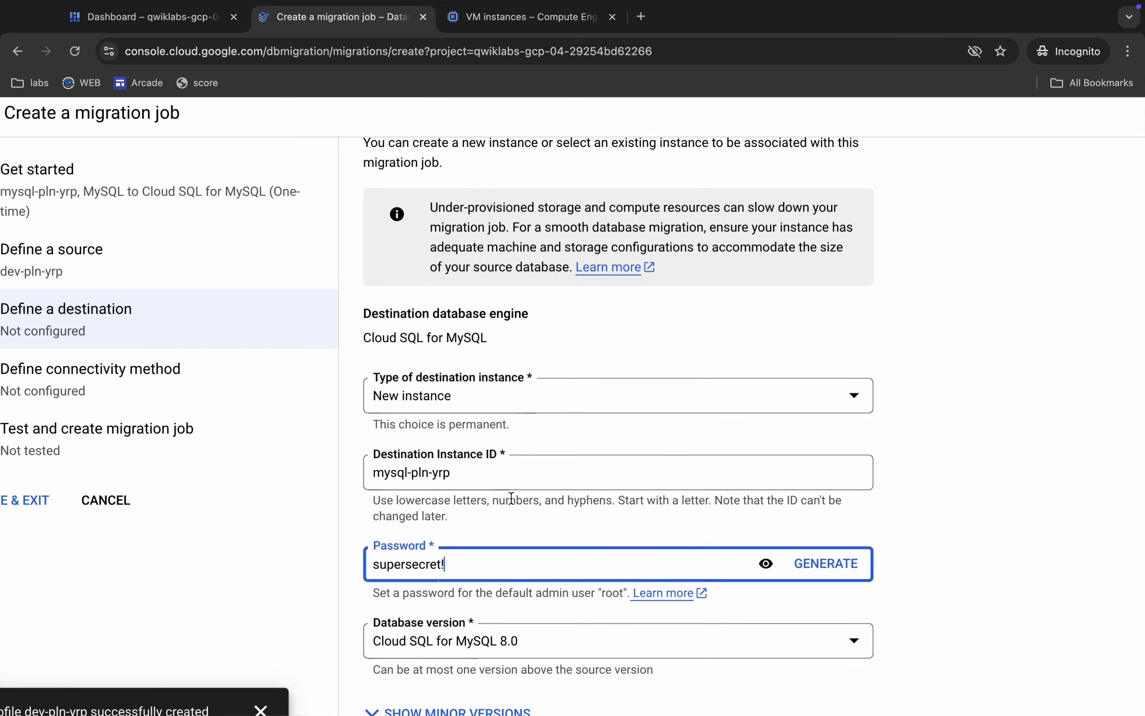
# Set the destination instance's Cloud SQL edition to Enterprise.
pyautogui.scroll(-3, 511, 498)
pyautogui.scroll(-9, 511, 498)
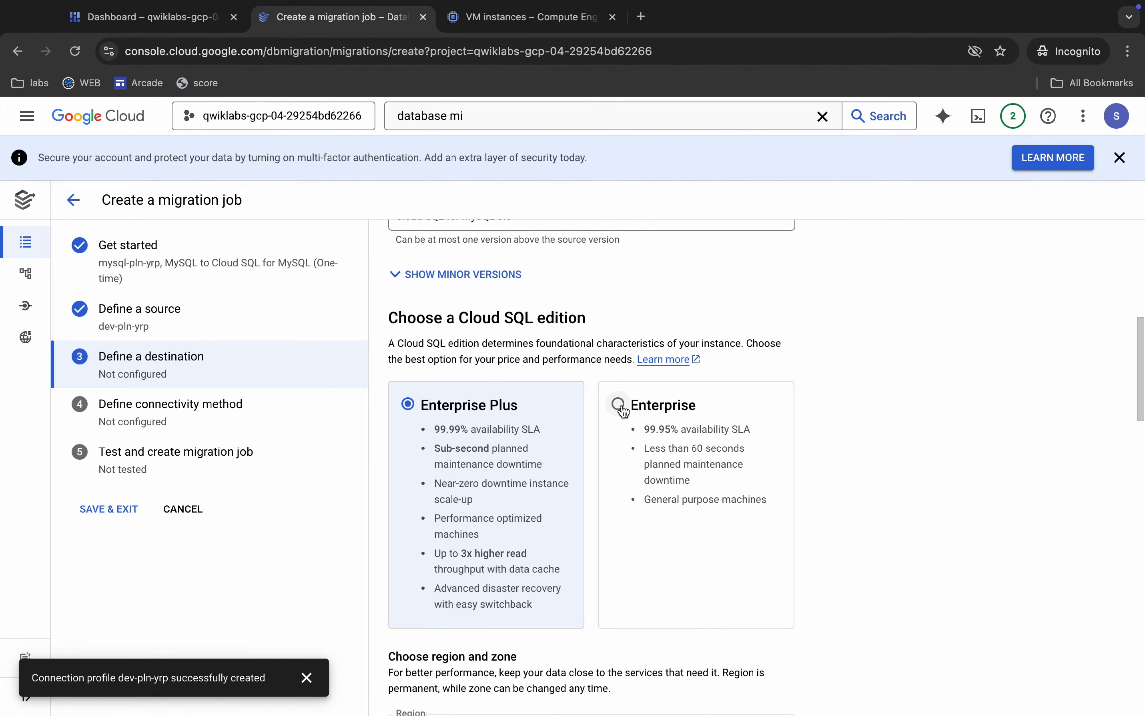
pyautogui.click(619, 406)
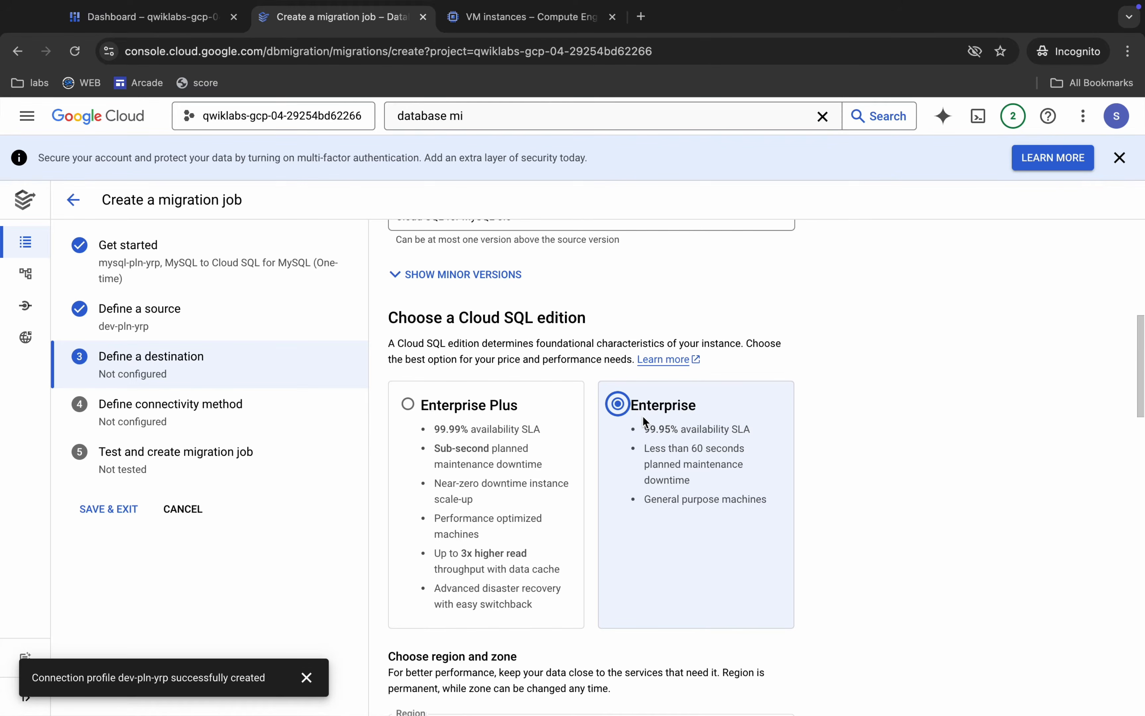
# Show the zone choices, check the required zone in the lab's Challenge scenario note, and set the primary zone to us-east4-a.
pyautogui.scroll(-9, 642, 419)
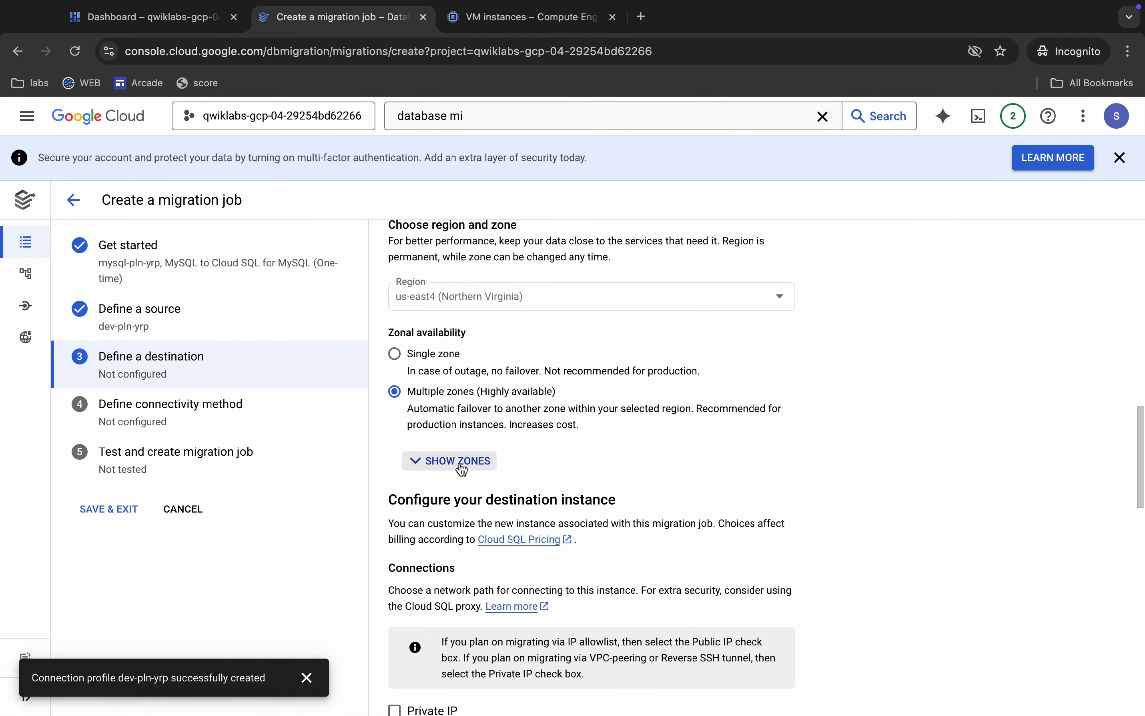
pyautogui.click(482, 469)
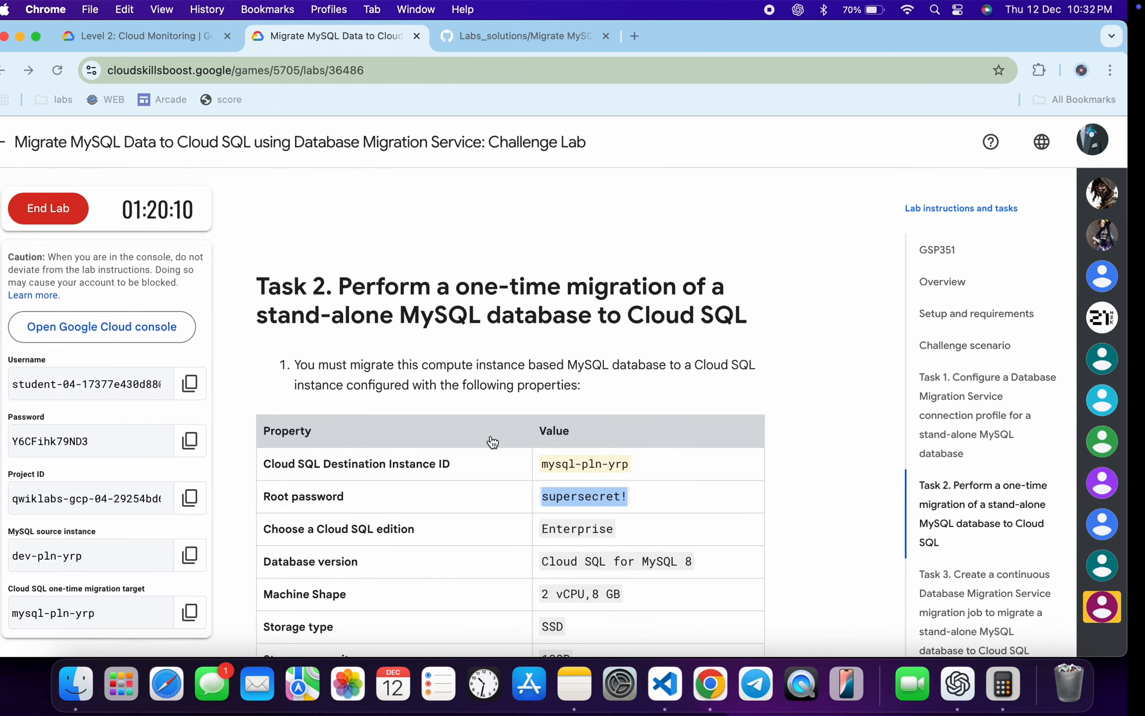
pyautogui.scroll(10, 491, 437)
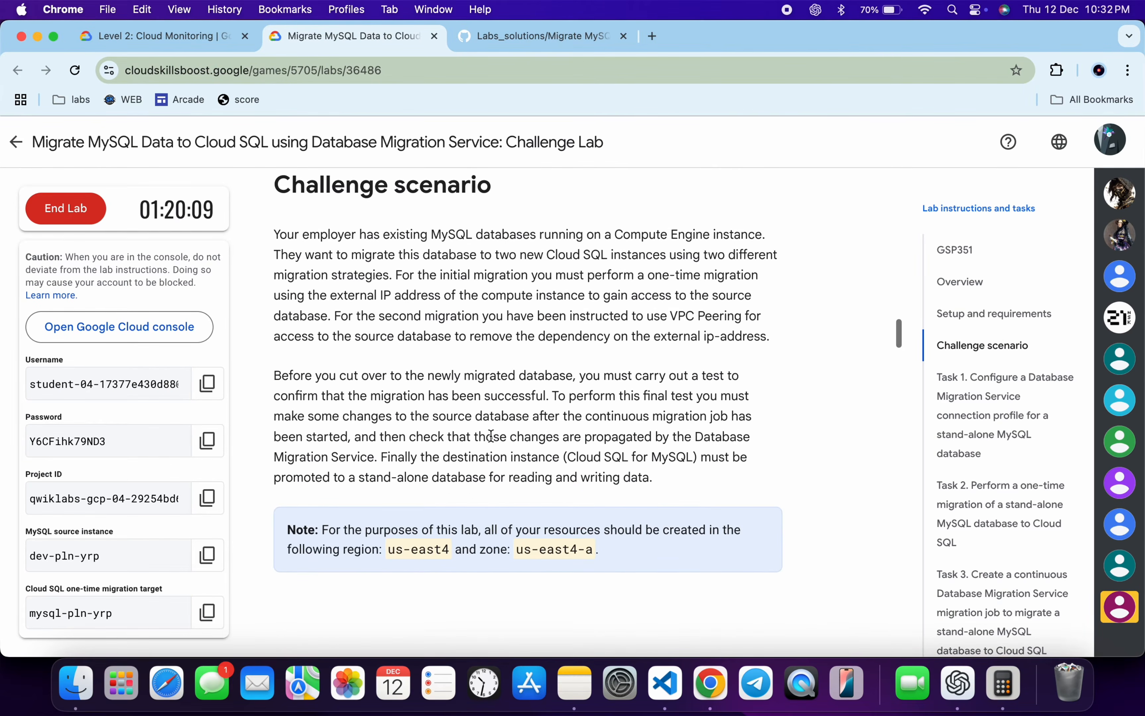
pyautogui.moveTo(514, 449); pyautogui.dragTo(596, 448)
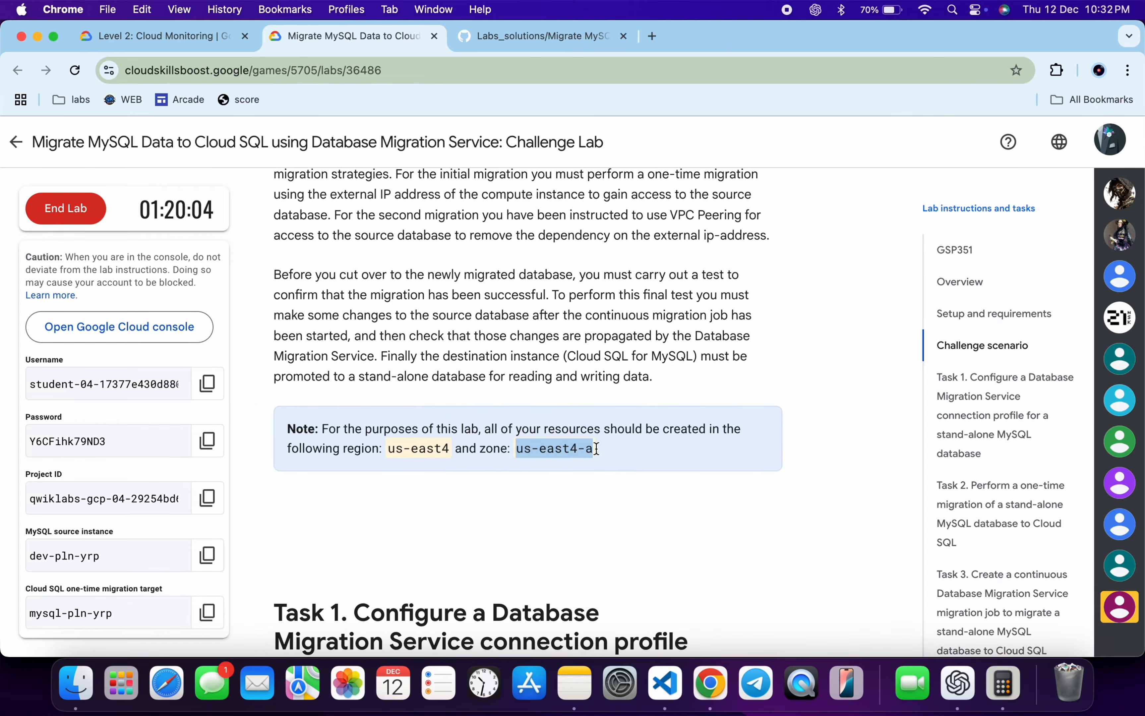
pyautogui.scroll(-1, 596, 449)
pyautogui.scroll(-15, 596, 449)
pyautogui.scroll(3, 596, 448)
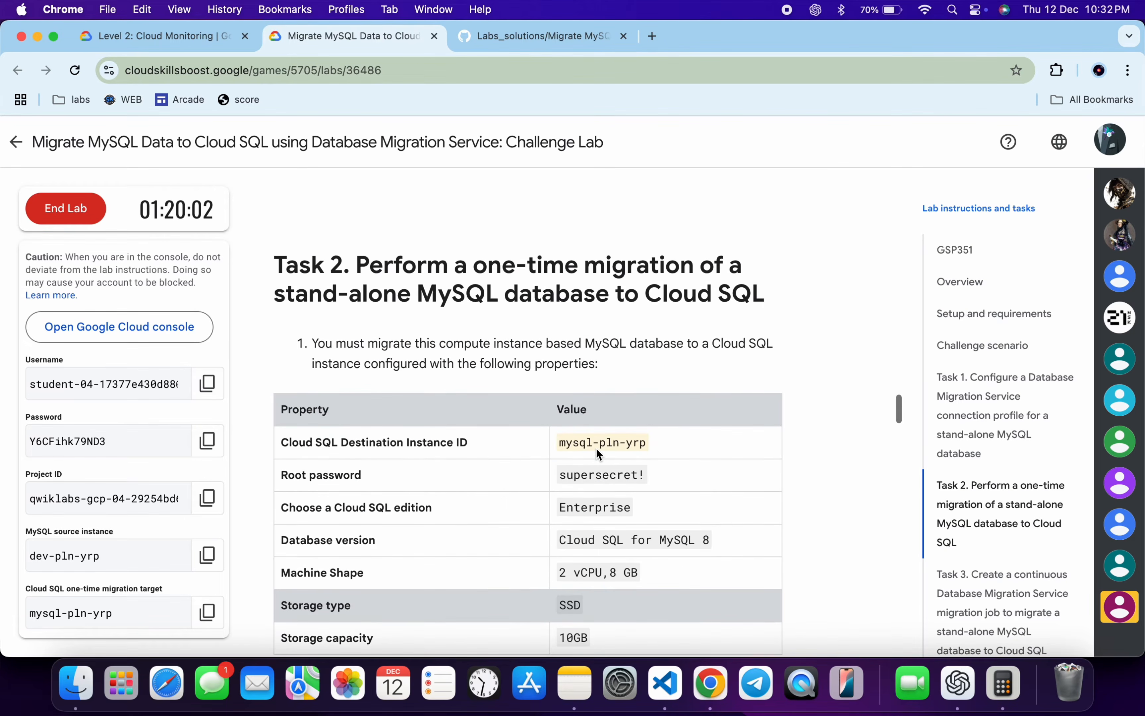
pyautogui.hotkey('ctrl', 'Right')
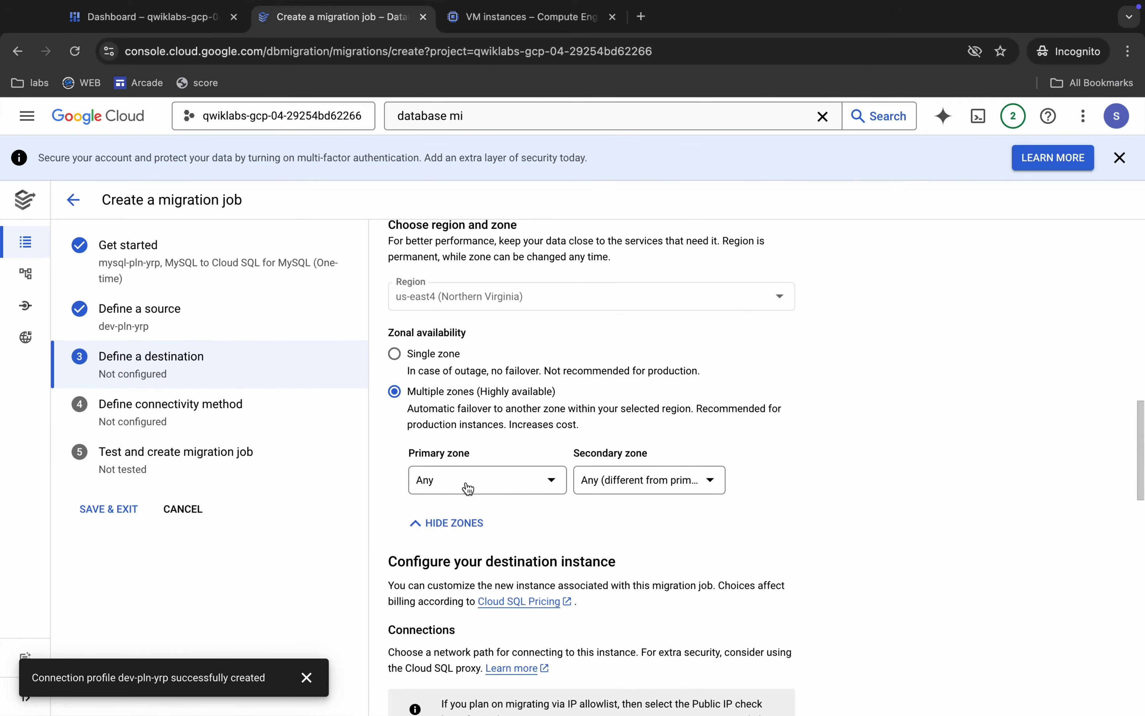
pyautogui.click(467, 487)
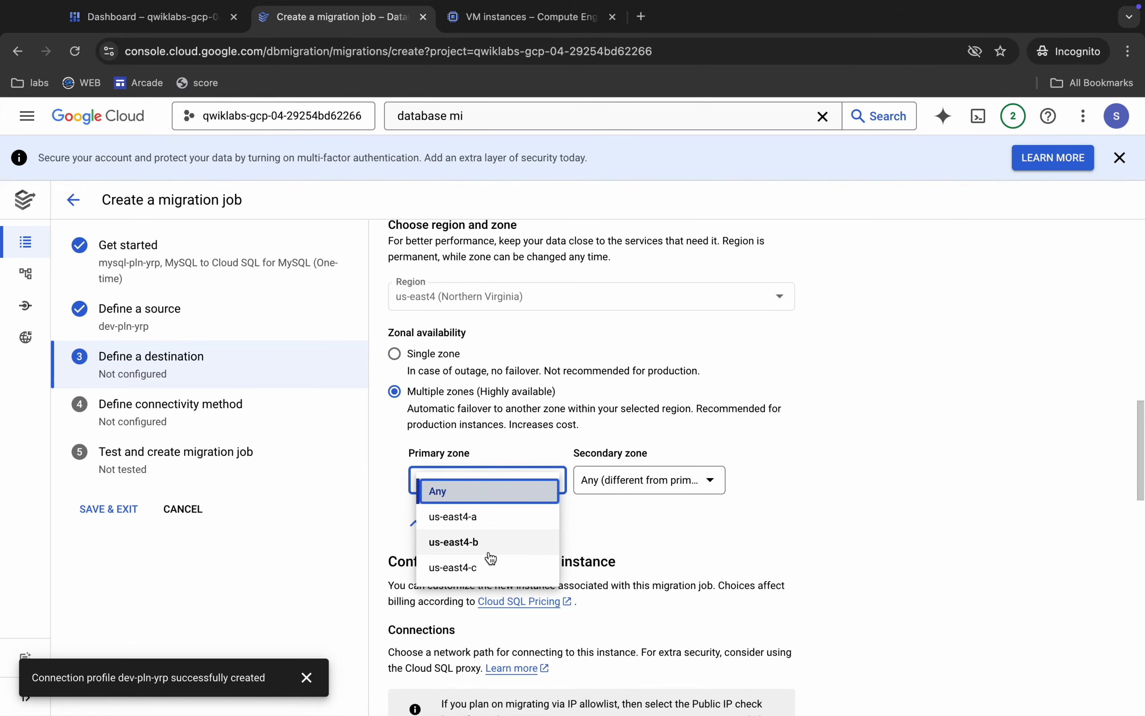
pyautogui.click(469, 518)
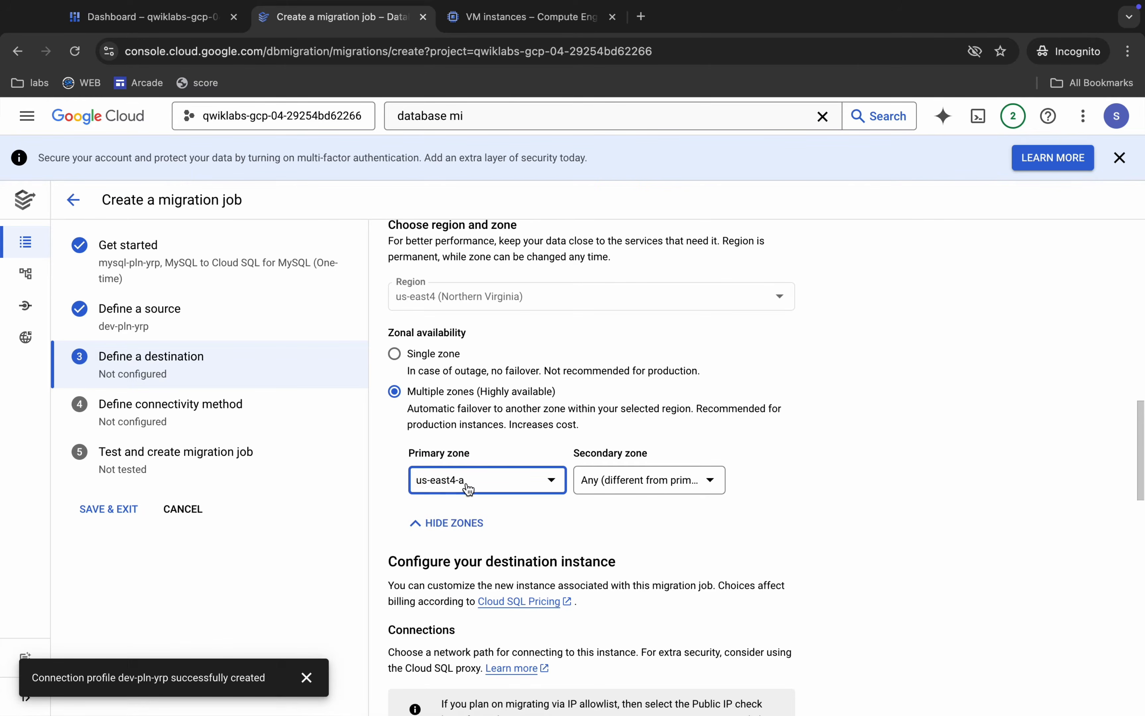
# Enable Private IP on the default VPC and allocate and connect an automatically allocated IP range.
pyautogui.scroll(-8, 501, 530)
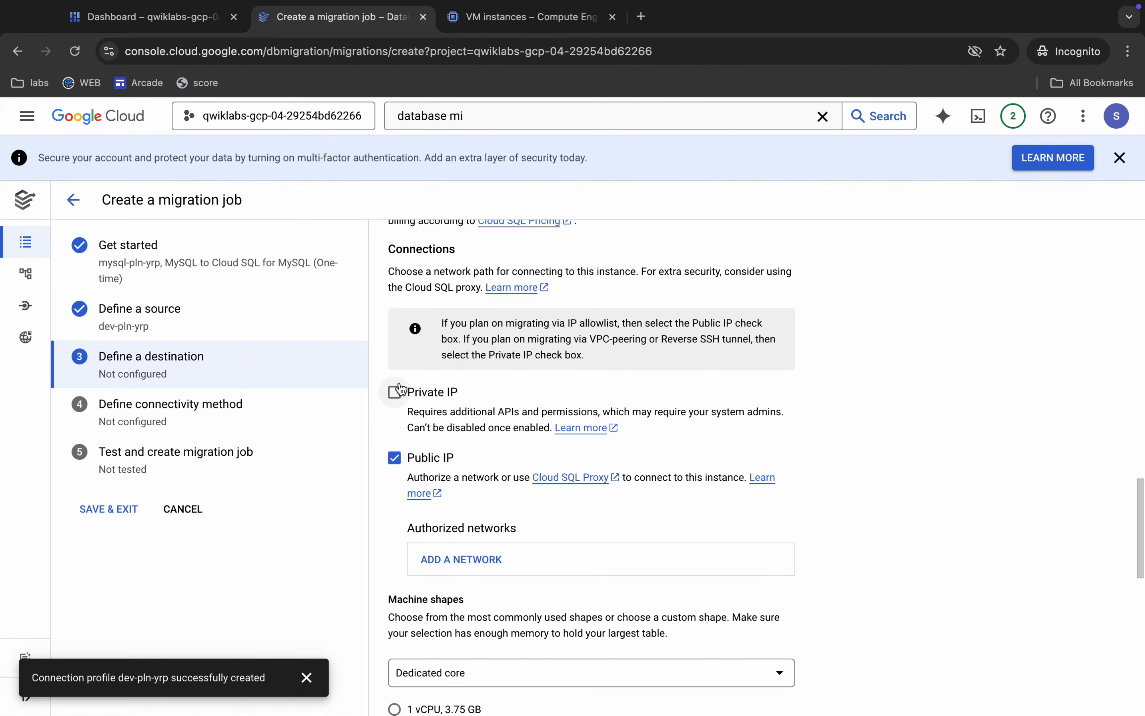
pyautogui.click(394, 392)
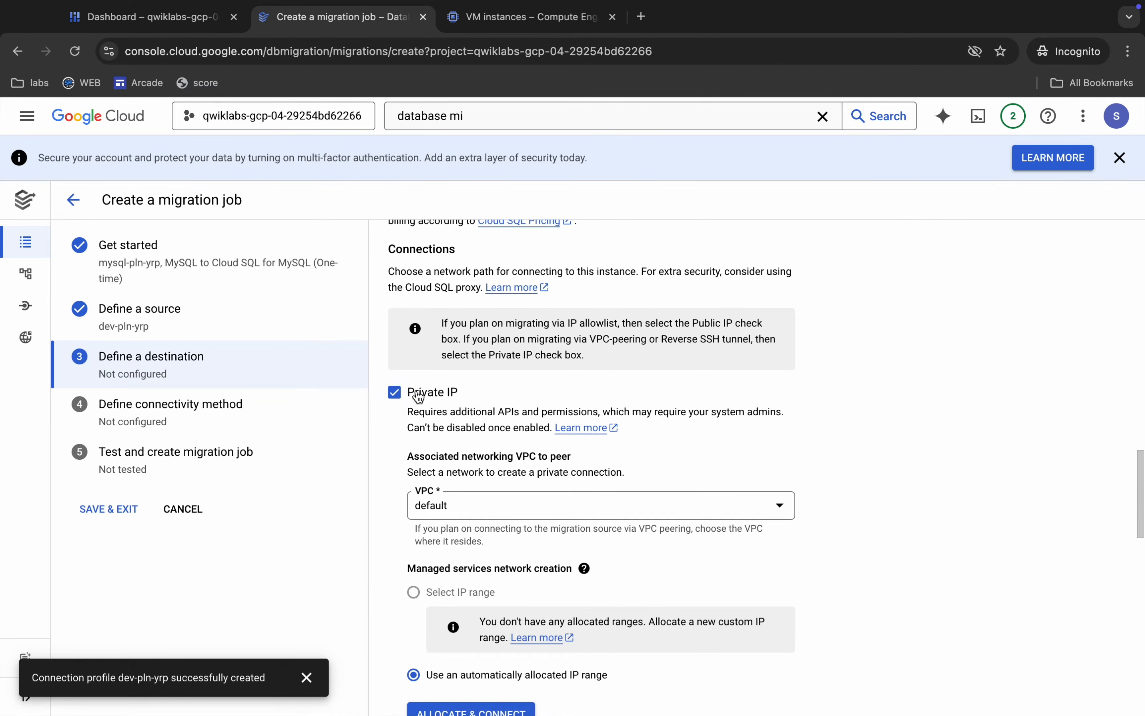
pyautogui.scroll(-4, 483, 452)
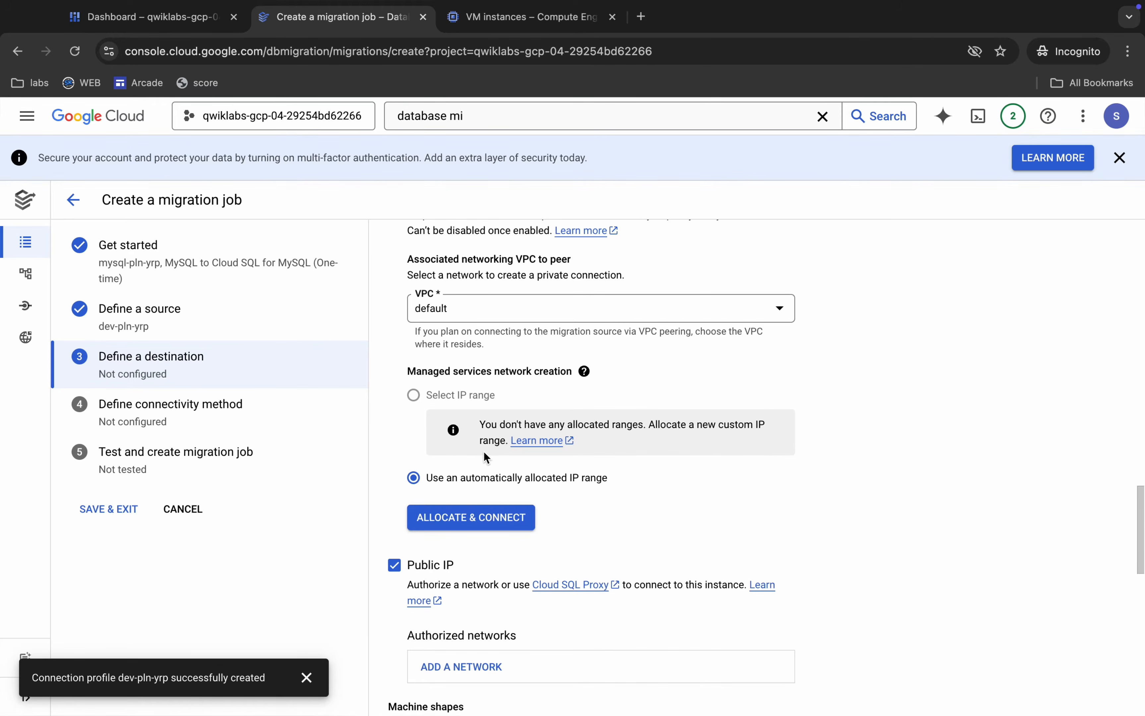
pyautogui.click(456, 525)
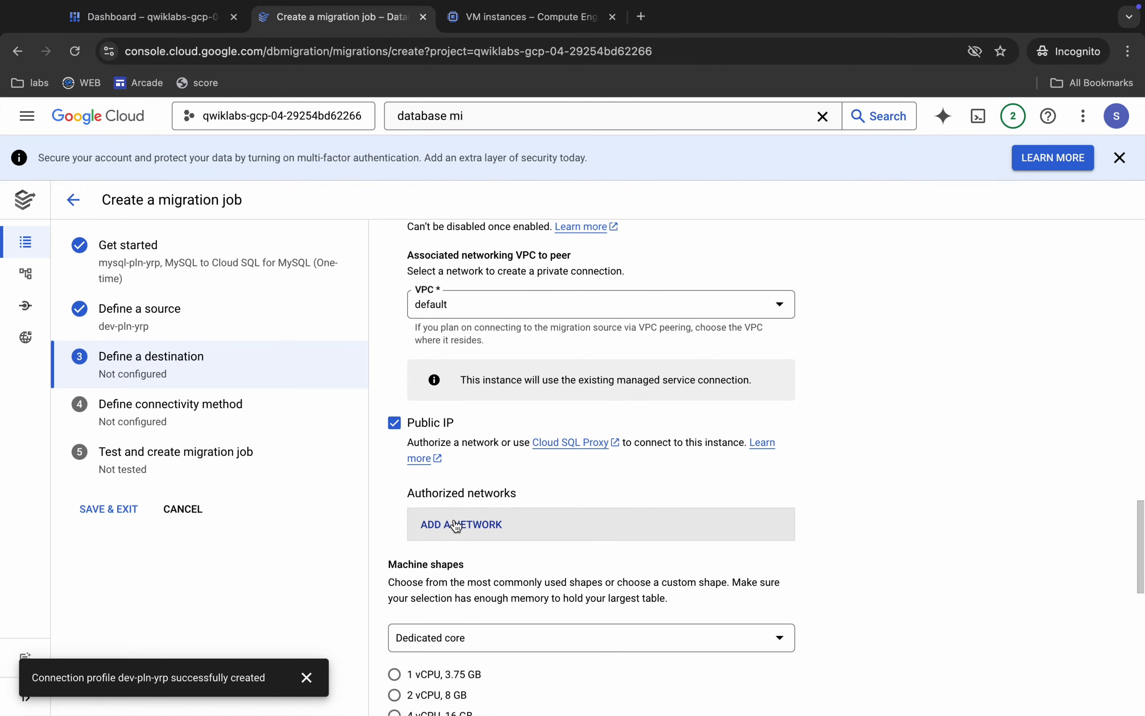
# Set the destination instance's machine shape to 2 vCPU, 8 GB and its storage capacity to 10 GB.
pyautogui.scroll(-6, 456, 526)
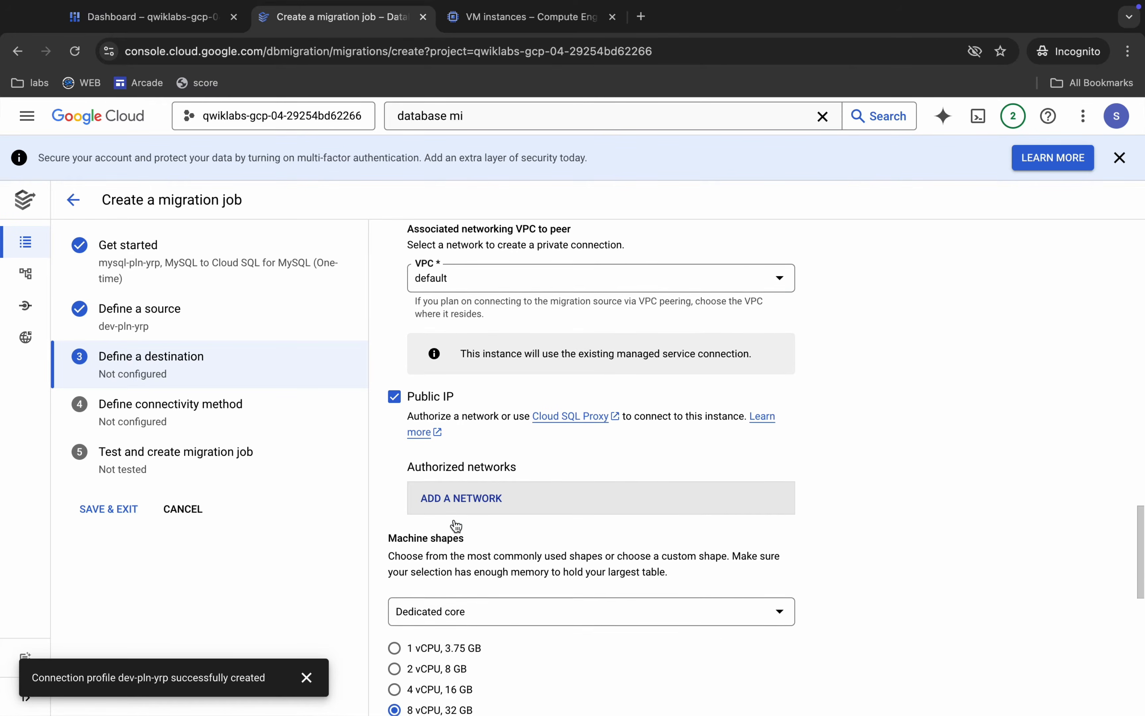
pyautogui.scroll(-1, 542, 410)
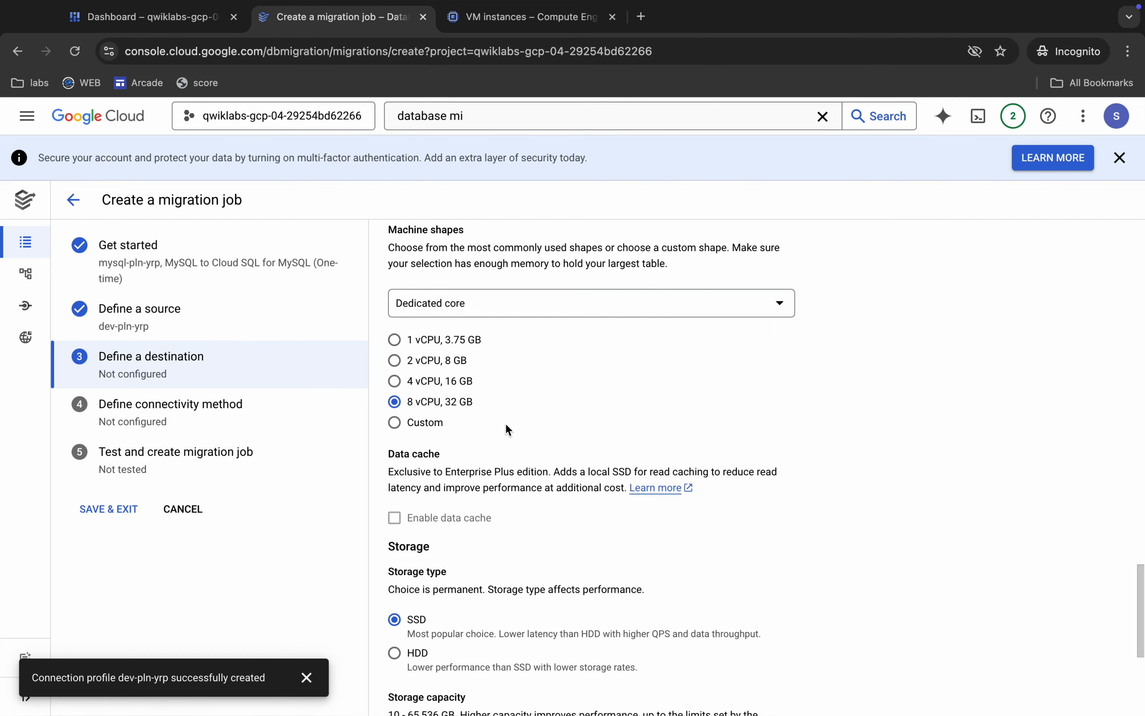
pyautogui.click(395, 361)
pyautogui.scroll(-5, 453, 369)
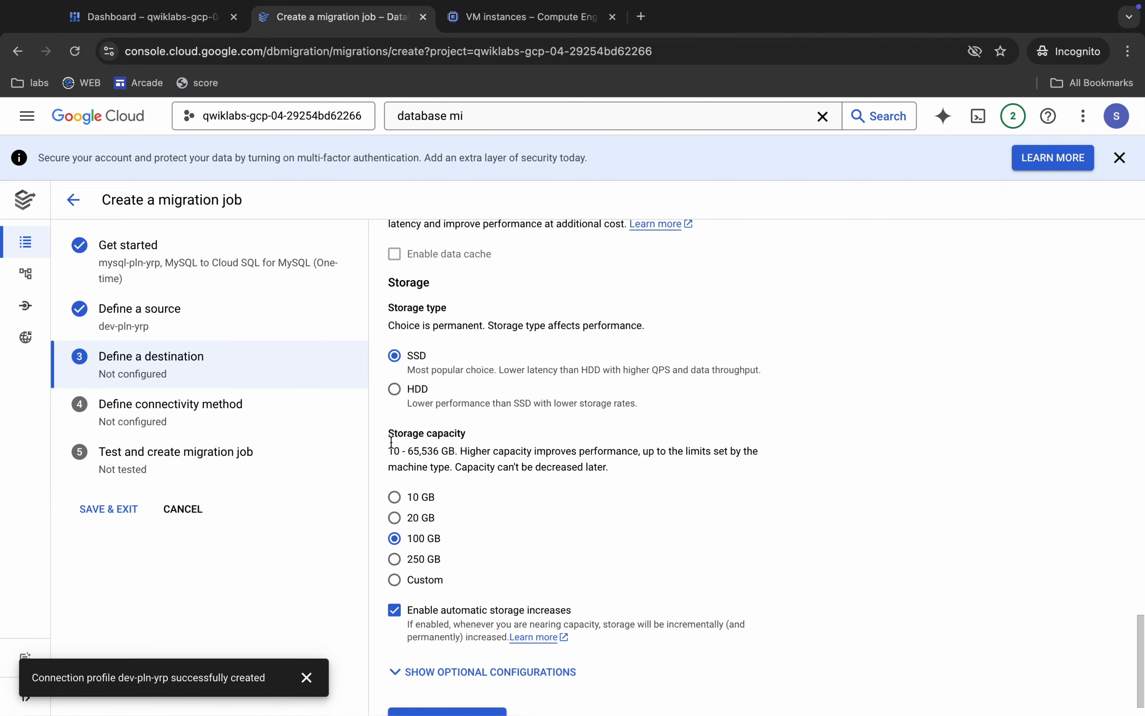
pyautogui.click(395, 498)
# Check the destination settings against the lab's Task 2 property table, then create the destination database and continue to the connectivity method.
pyautogui.hotkey('ctrl', 'Left')
pyautogui.scroll(-5, 460, 505)
pyautogui.moveTo(558, 288); pyautogui.dragTo(605, 427)
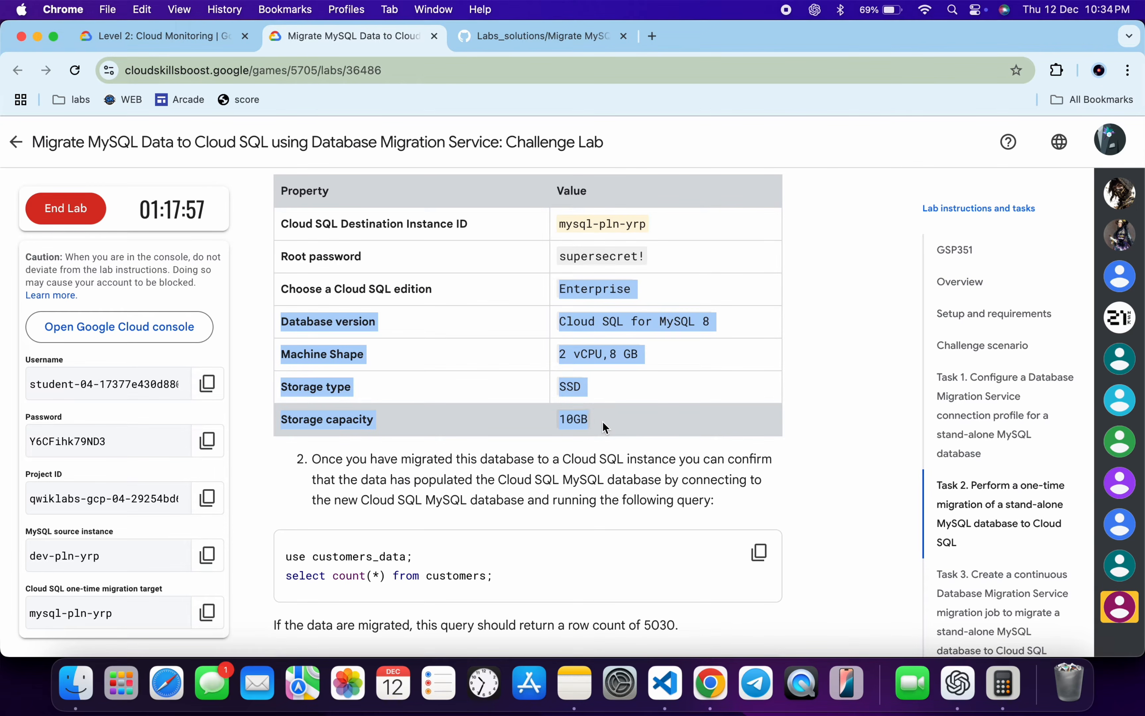
pyautogui.hotkey('ctrl', 'Right')
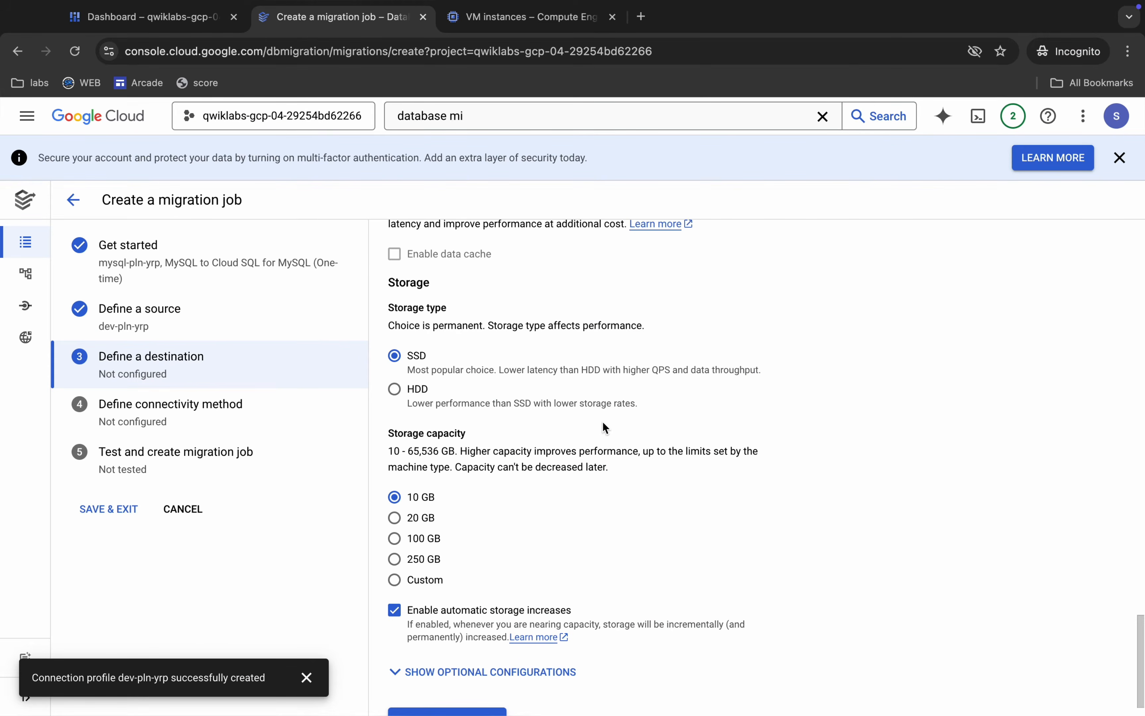
pyautogui.scroll(-1, 603, 432)
pyautogui.click(447, 685)
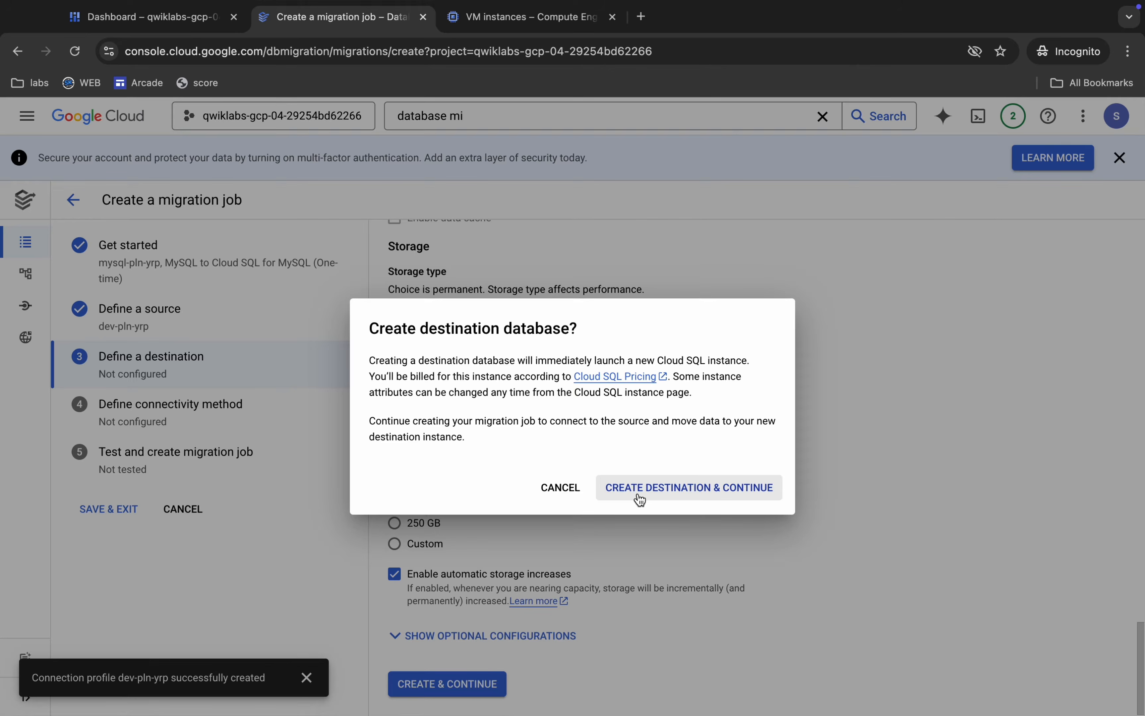
pyautogui.click(665, 492)
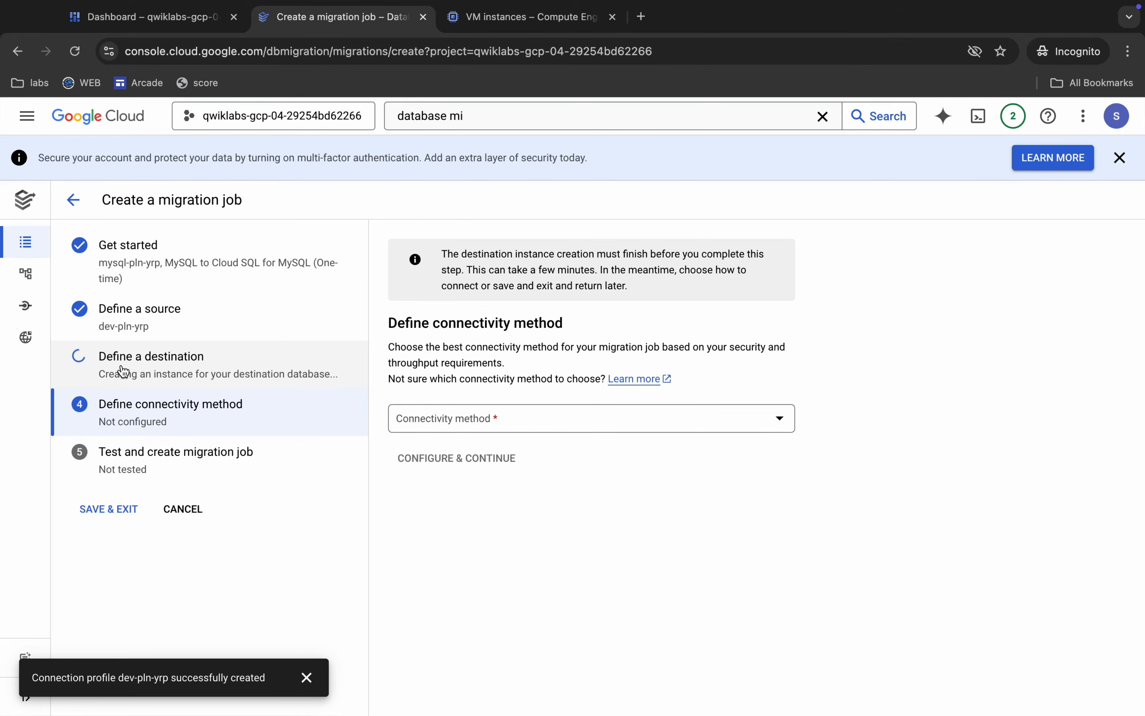
pyautogui.moveTo(87, 244)
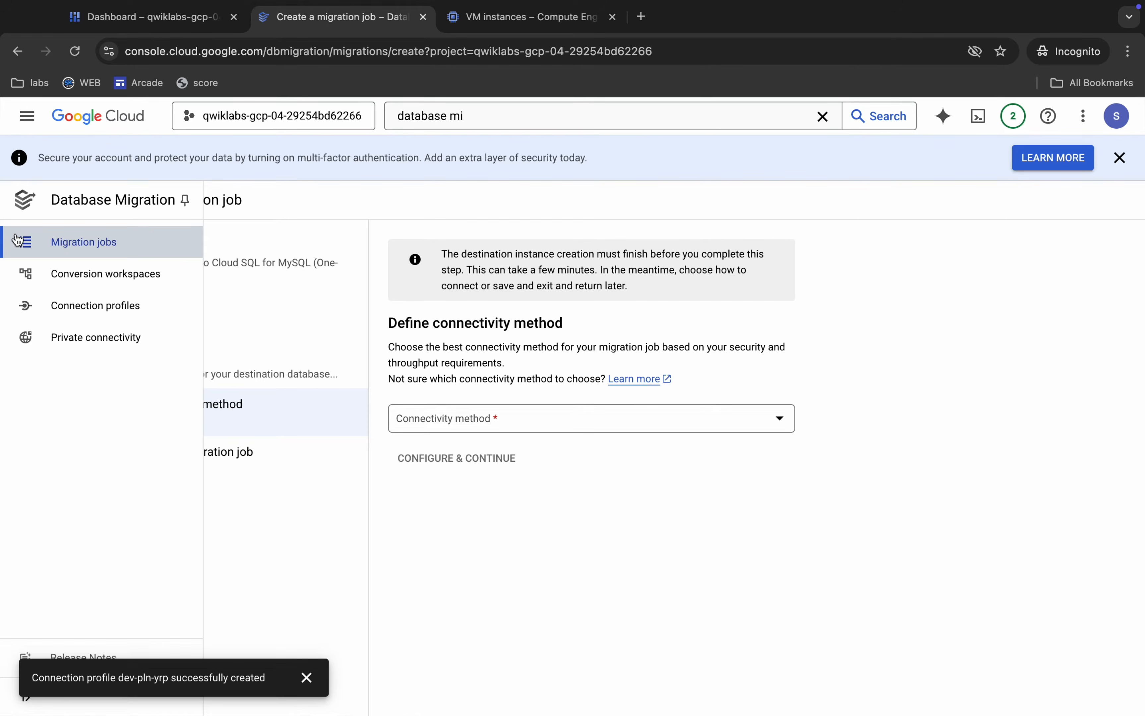
# Open the Migration jobs list in a separate browser tab and switch to that tab.
pyautogui.rightClick(86, 244)
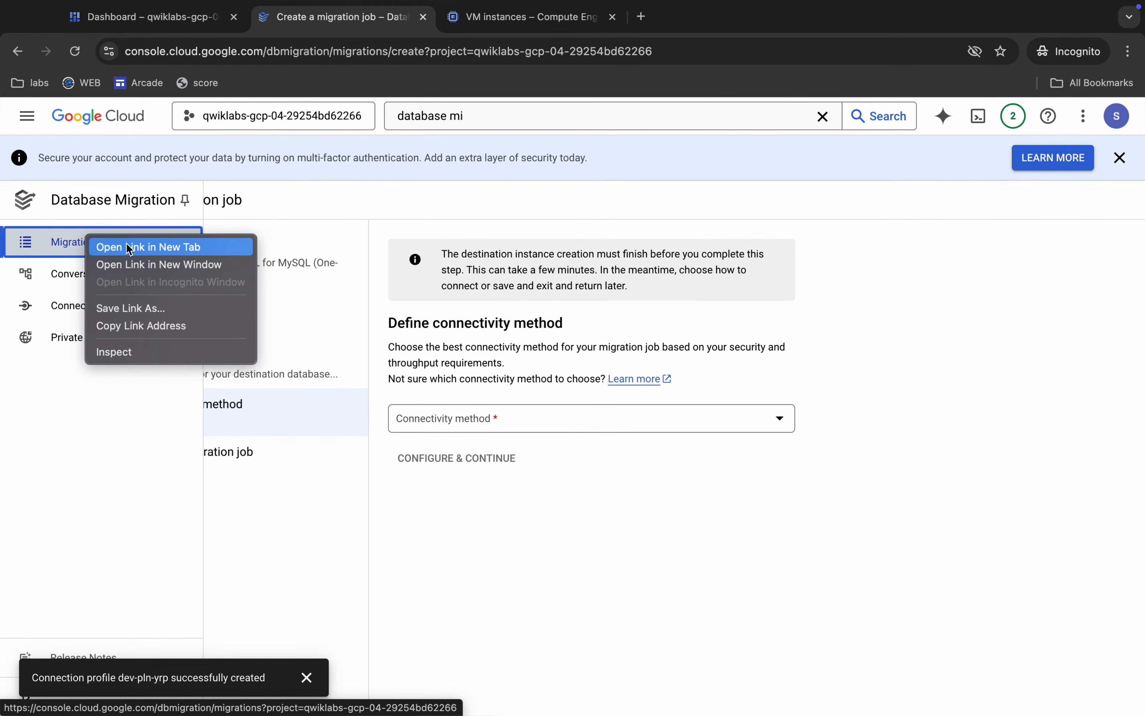
pyautogui.click(138, 248)
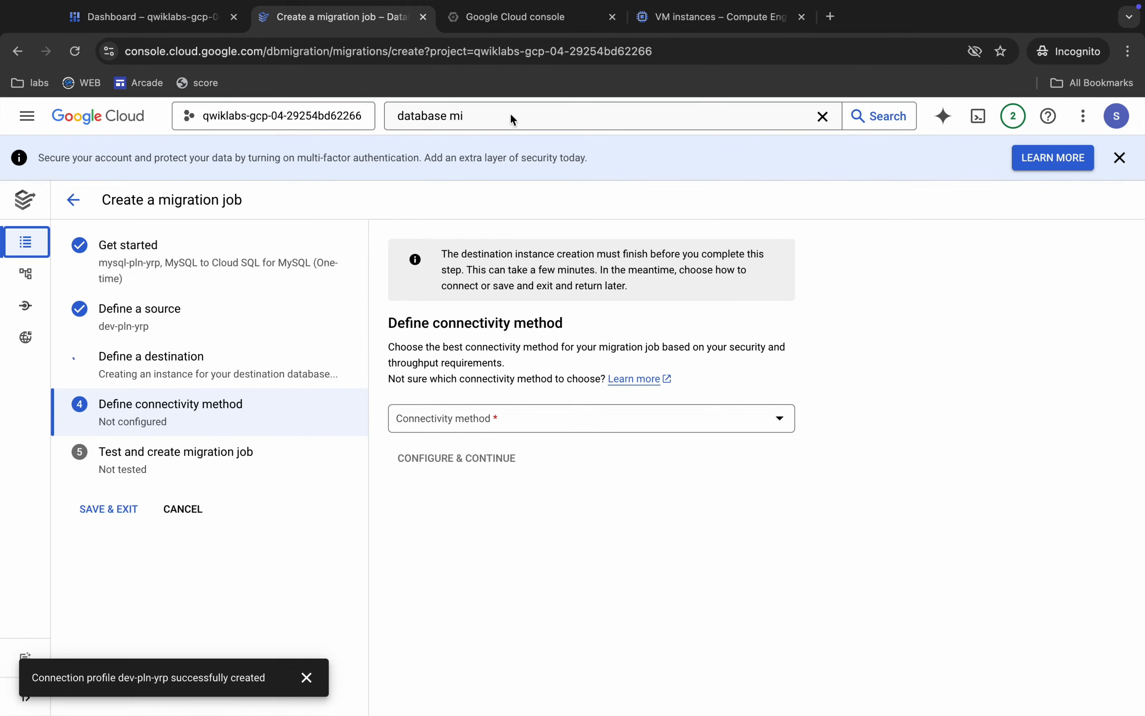
pyautogui.click(520, 24)
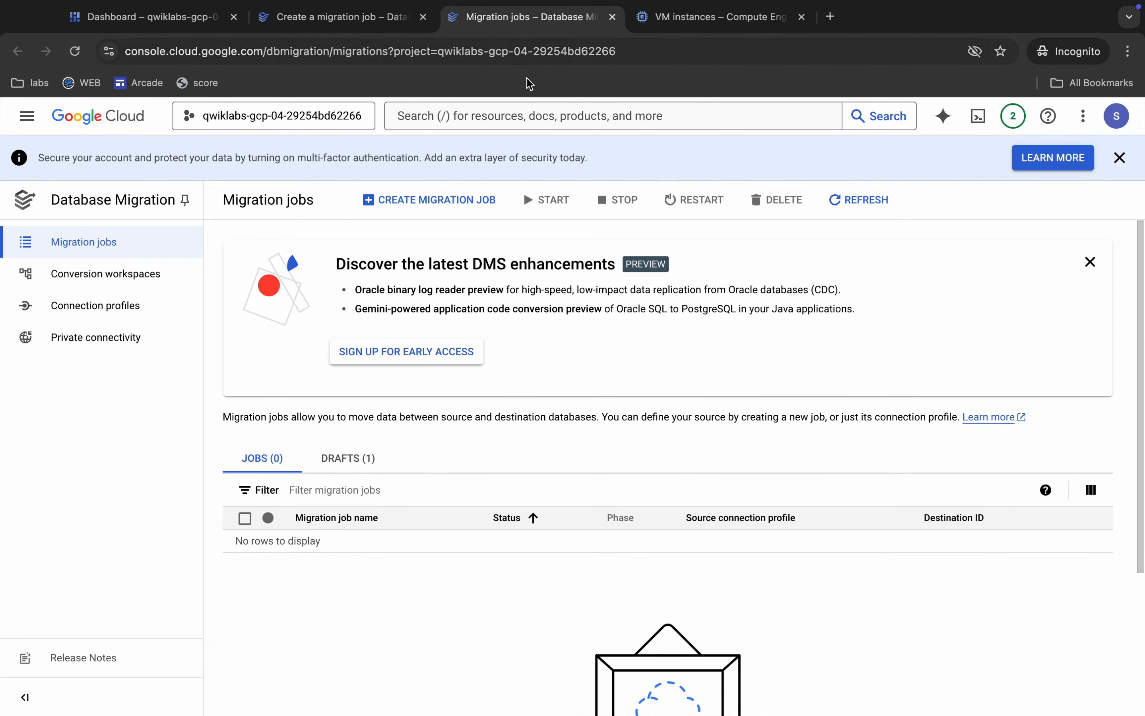
# Copy the Cloud SQL destination instance ID mysql-pln-yrp-cont from the lab's Task 3 property table and return to the Cloud console.
pyautogui.hotkey('ctrl', 'Left')
pyautogui.scroll(-10, 655, 451)
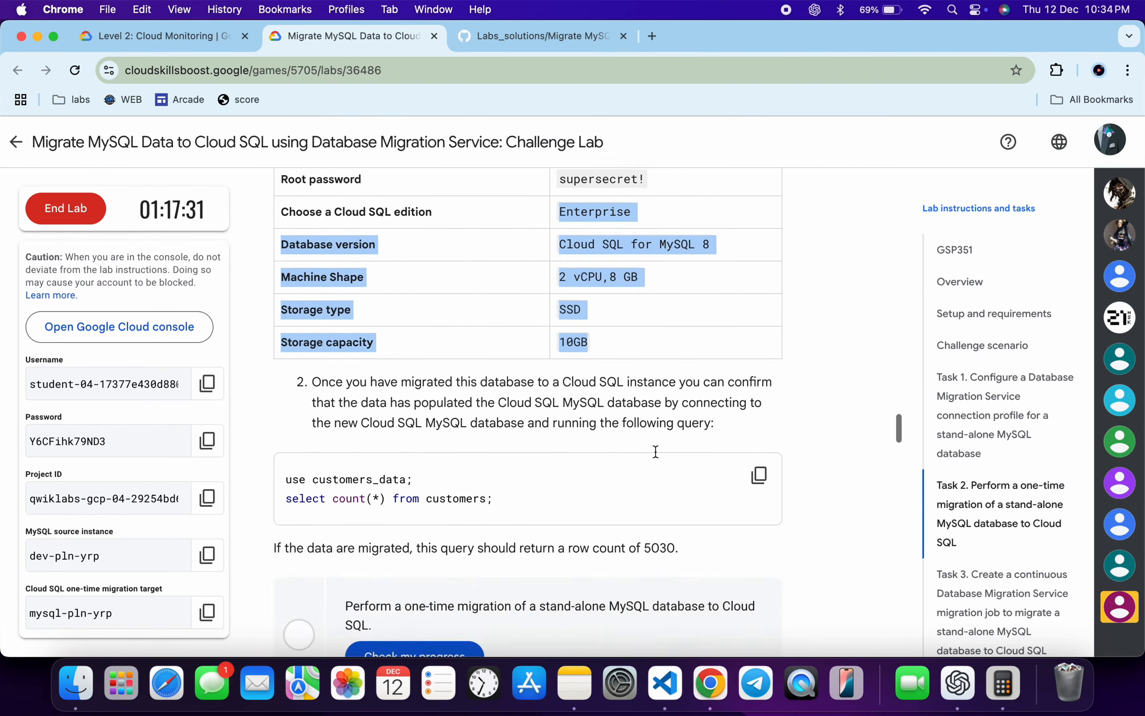
pyautogui.moveTo(471, 399); pyautogui.dragTo(601, 415)
pyautogui.scroll(-6, 601, 414)
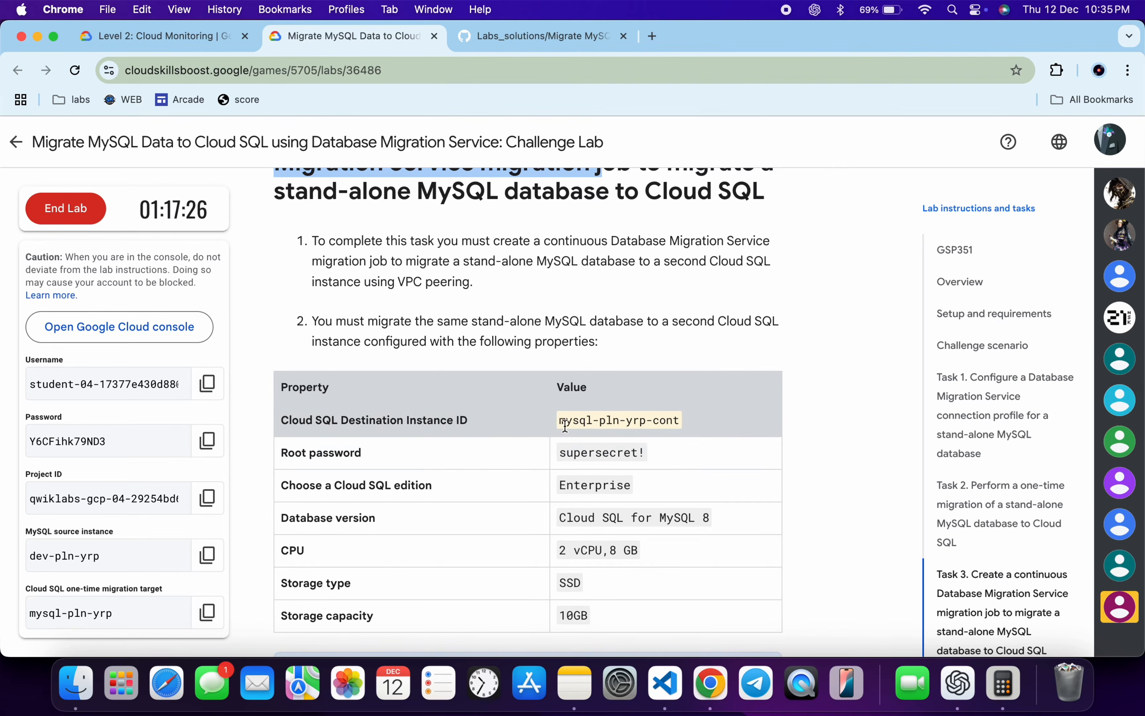
pyautogui.moveTo(559, 421); pyautogui.dragTo(679, 421)
pyautogui.press('super+c')
pyautogui.hotkey('ctrl', 'Right')
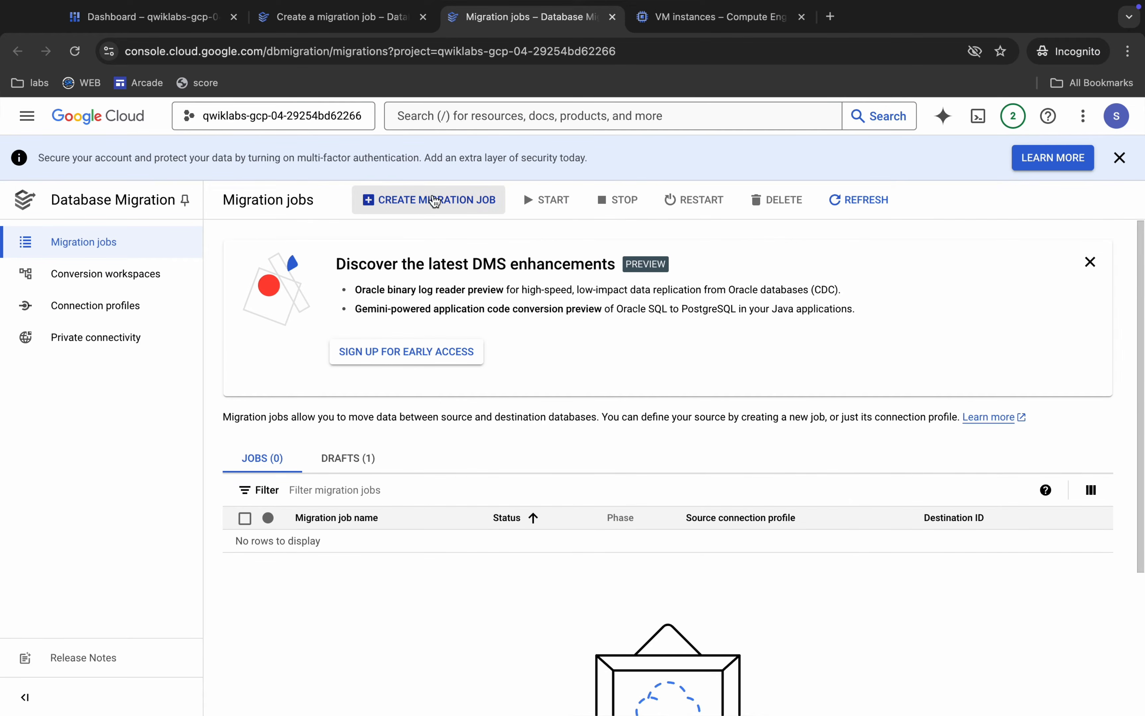
# Start a new migration job and name it mysql-pln-yrp-cont.
pyautogui.click(427, 198)
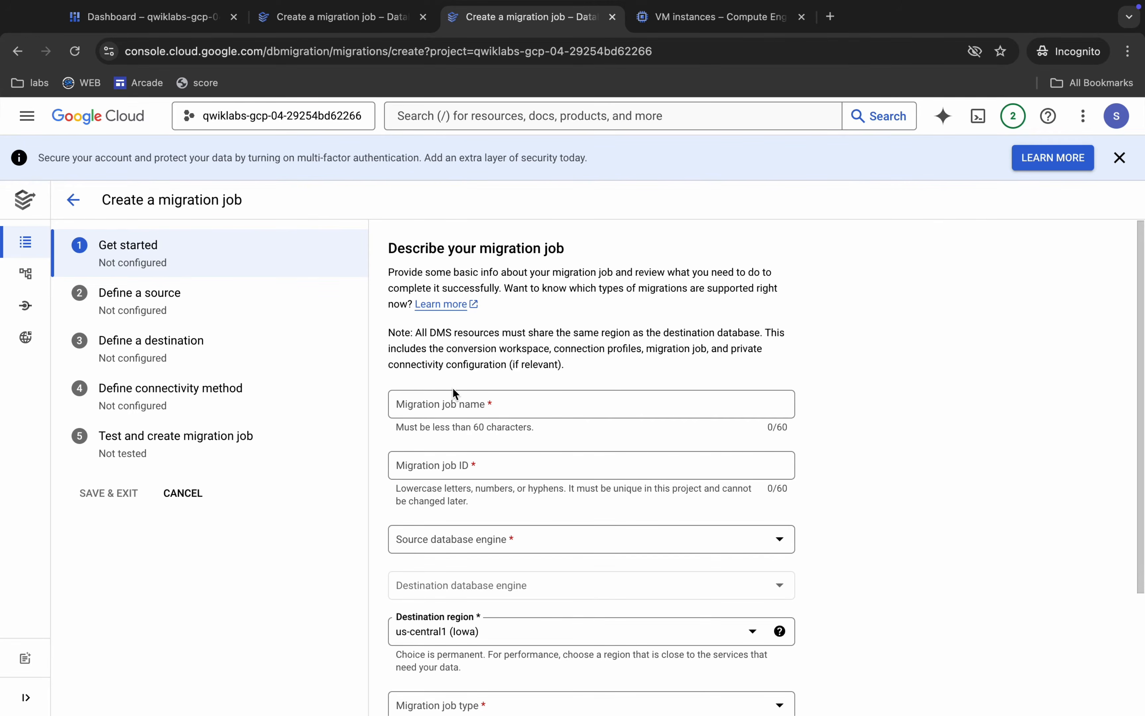
pyautogui.click(459, 401)
pyautogui.hotkey('ctrl', 'v')
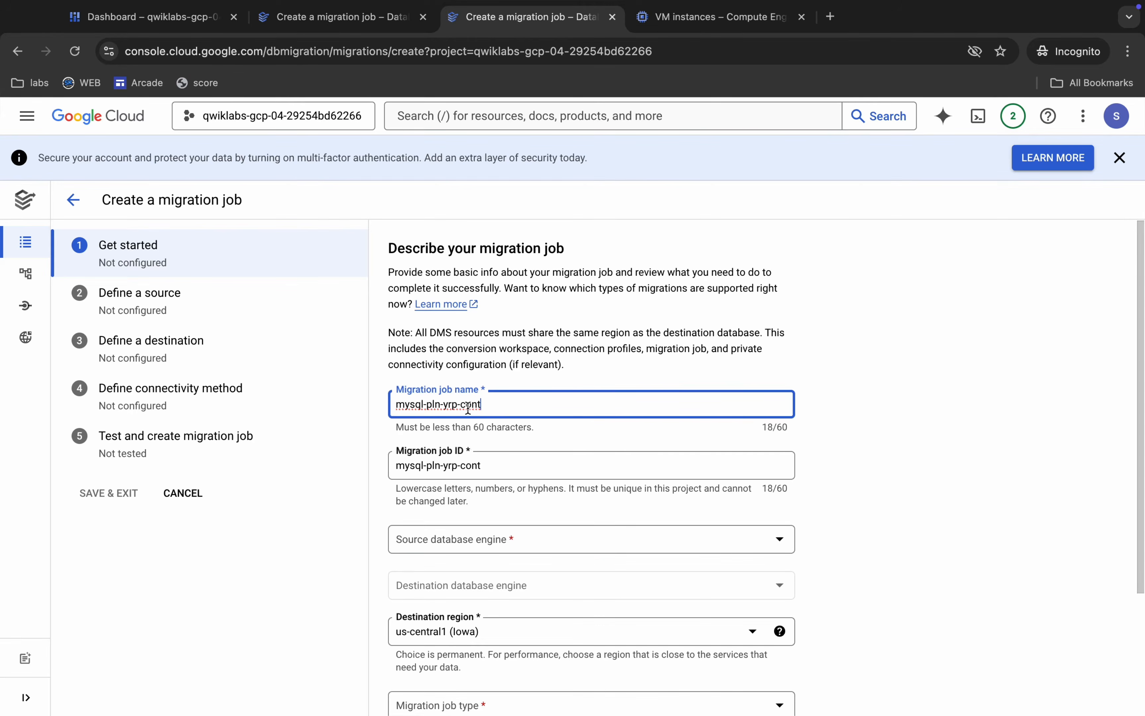
pyautogui.moveTo(460, 405); pyautogui.dragTo(486, 402)
# Set the job's source database engine to MySQL and its destination region to us-east4 (Northern Virginia).
pyautogui.scroll(-3, 487, 406)
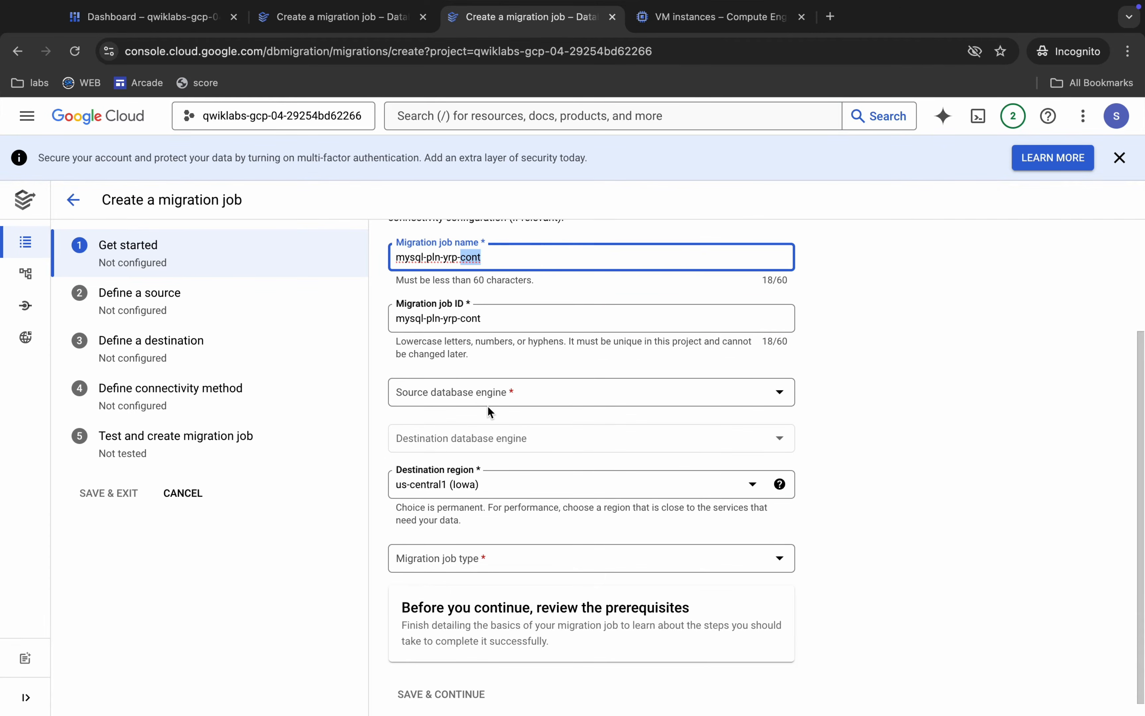
pyautogui.click(467, 403)
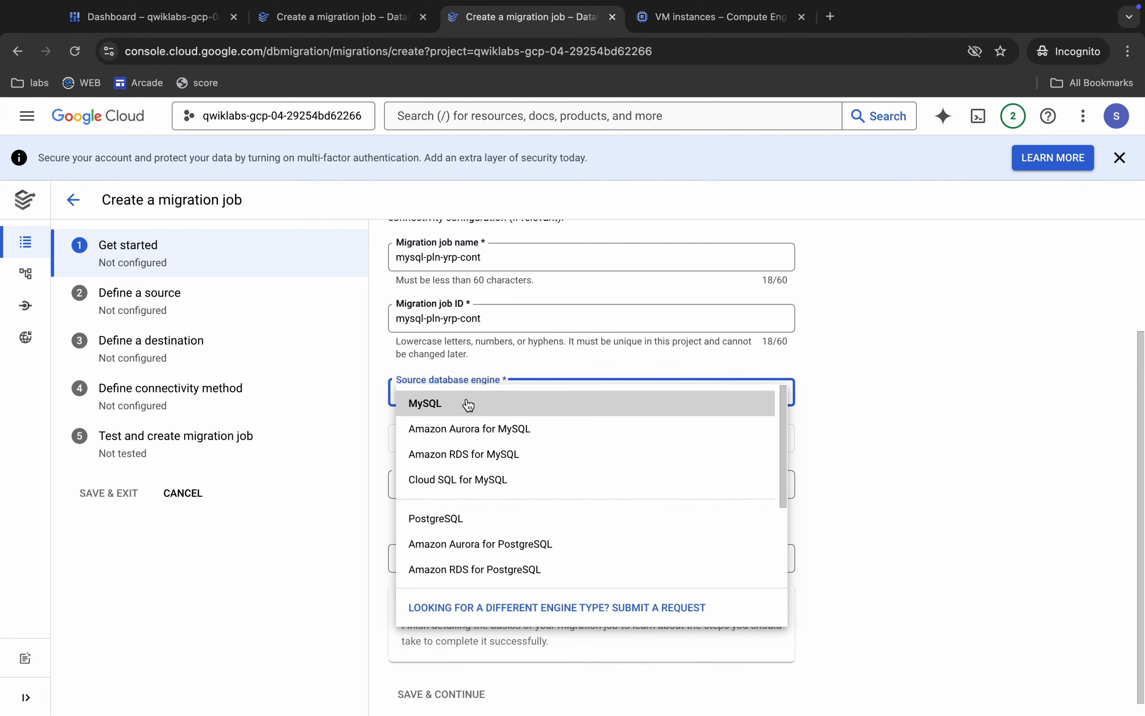
pyautogui.click(442, 403)
pyautogui.click(471, 493)
pyautogui.click(471, 494)
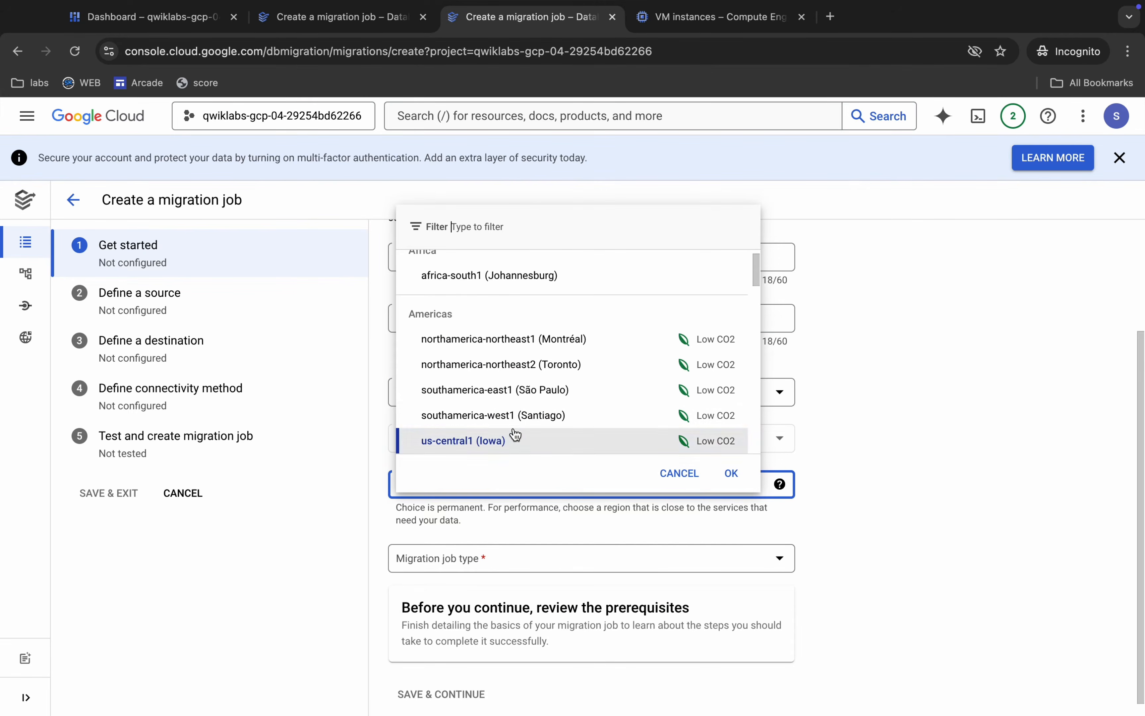
pyautogui.write('us-east')
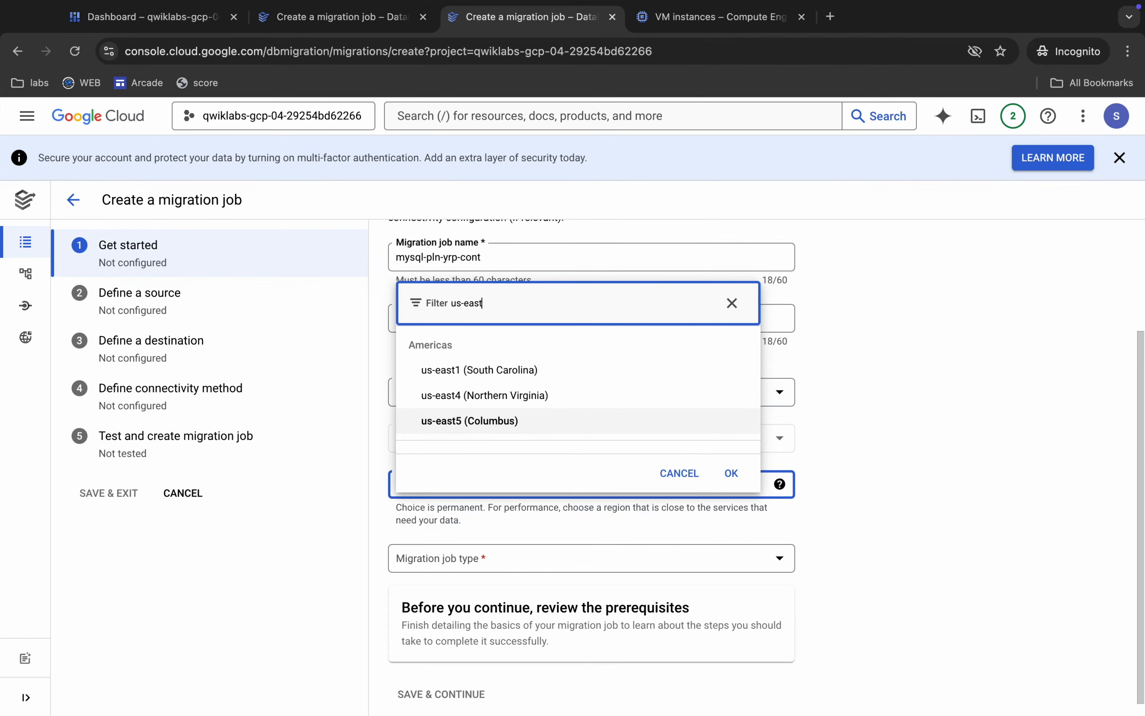
pyautogui.click(509, 396)
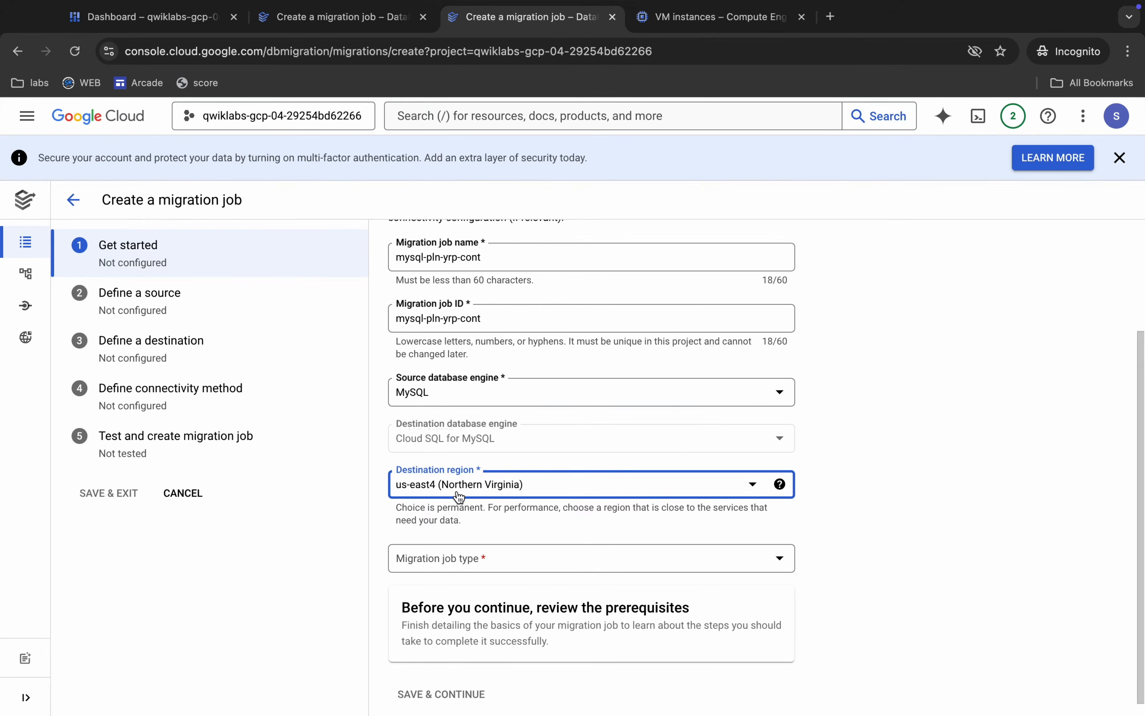
# Set the migration job type to Continuous, then save and continue to the source definition.
pyautogui.scroll(-1, 481, 515)
pyautogui.click(509, 550)
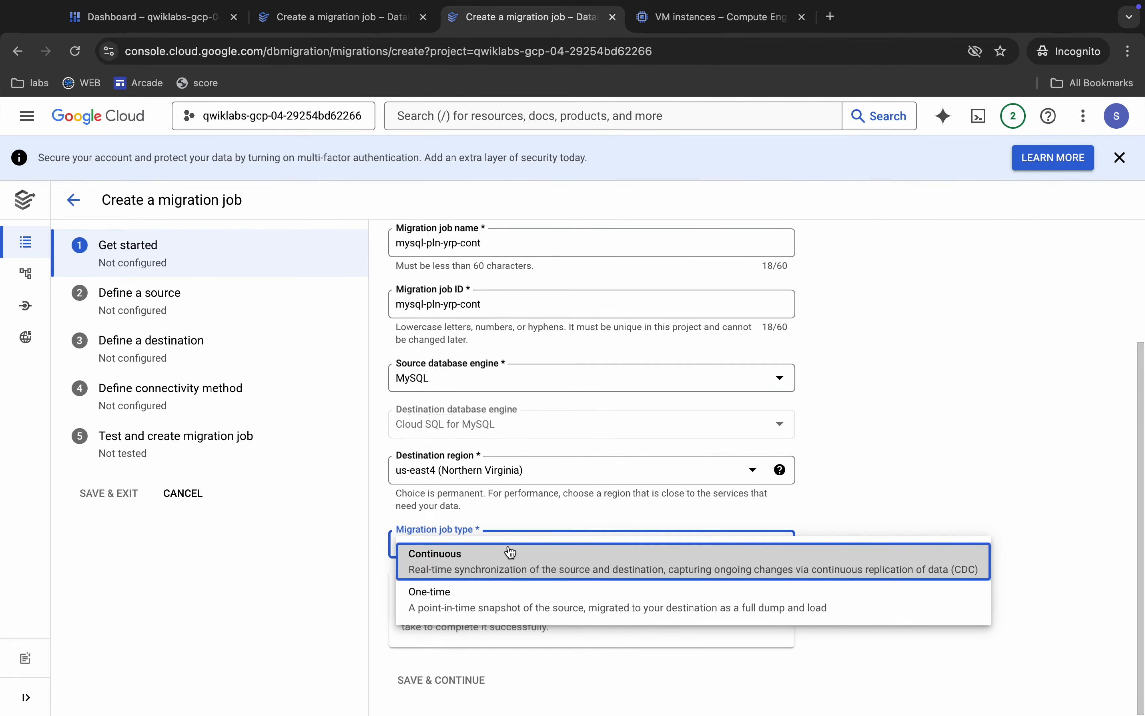
pyautogui.click(461, 566)
pyautogui.scroll(-5, 457, 549)
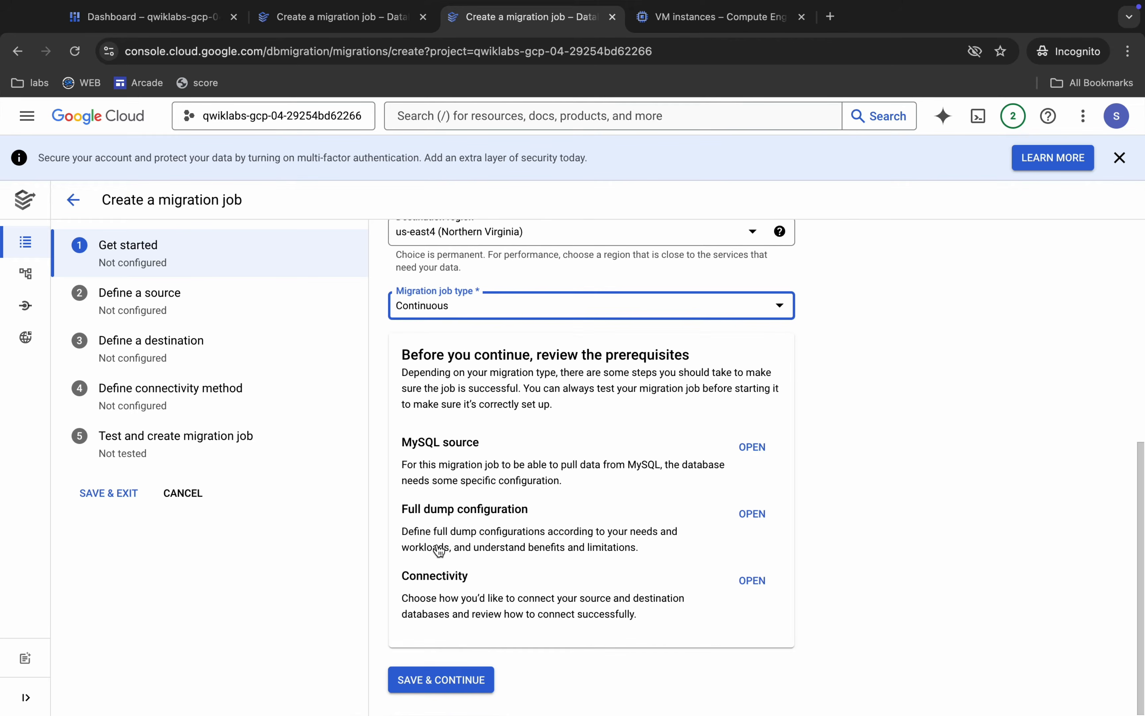
pyautogui.click(440, 682)
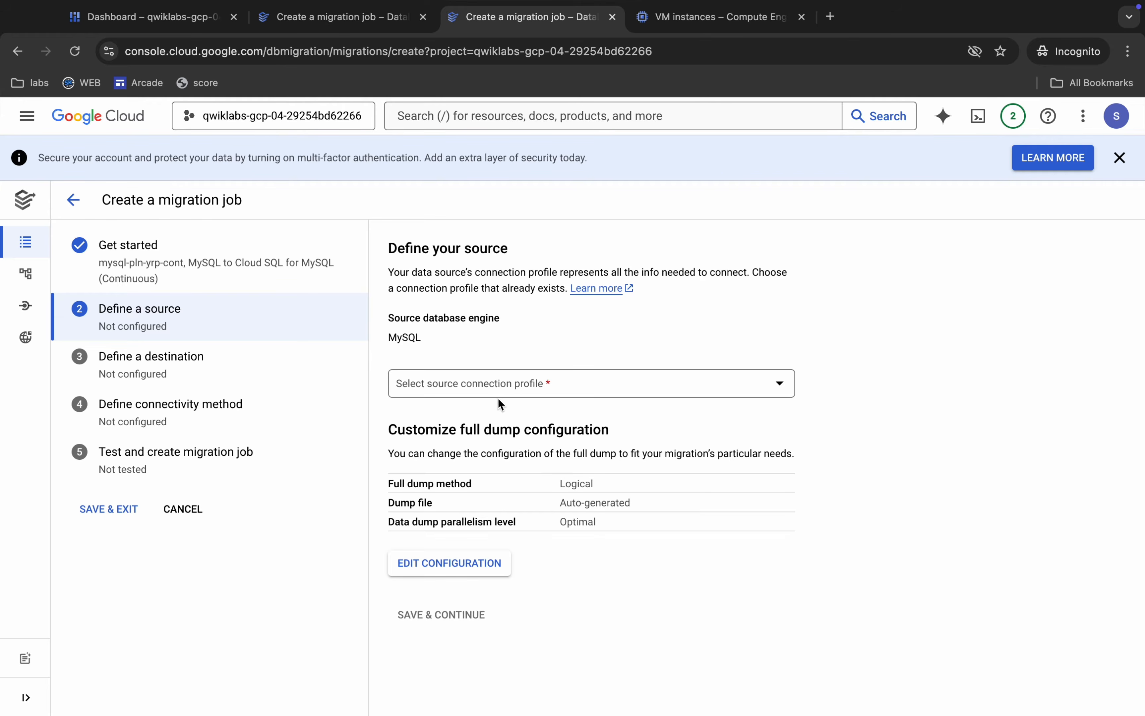
# Select dev-pln-yrp as the source connection profile, then save and continue to the destination definition.
pyautogui.click(486, 384)
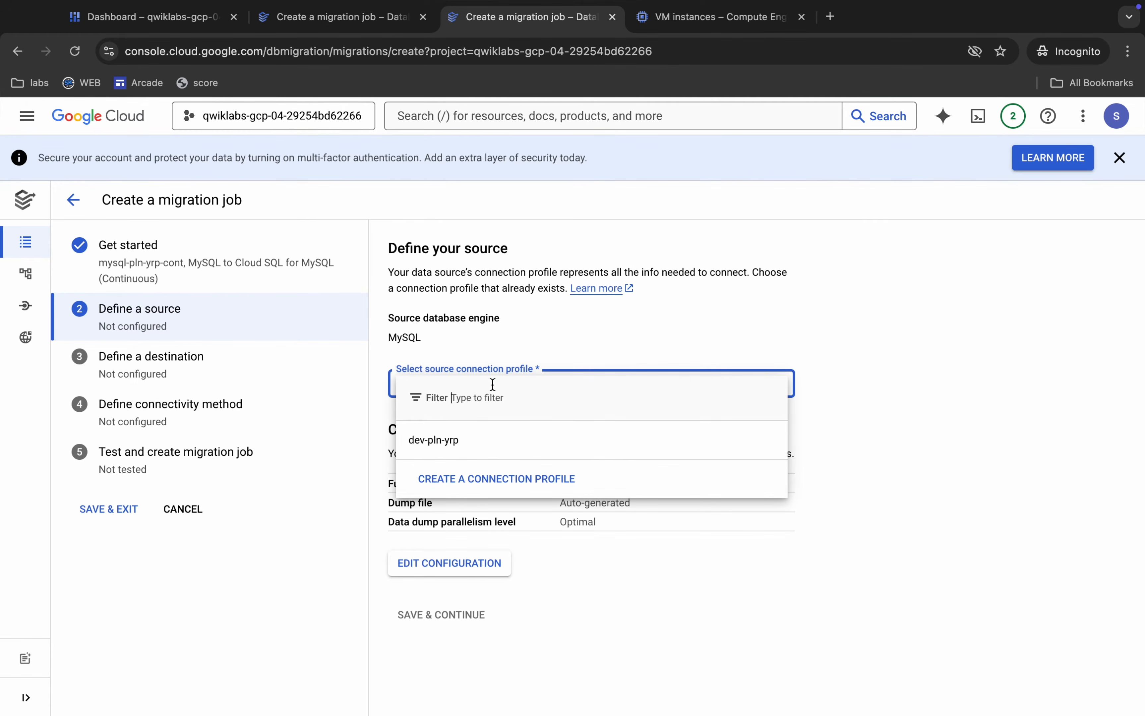
pyautogui.click(454, 443)
pyautogui.scroll(-2, 440, 613)
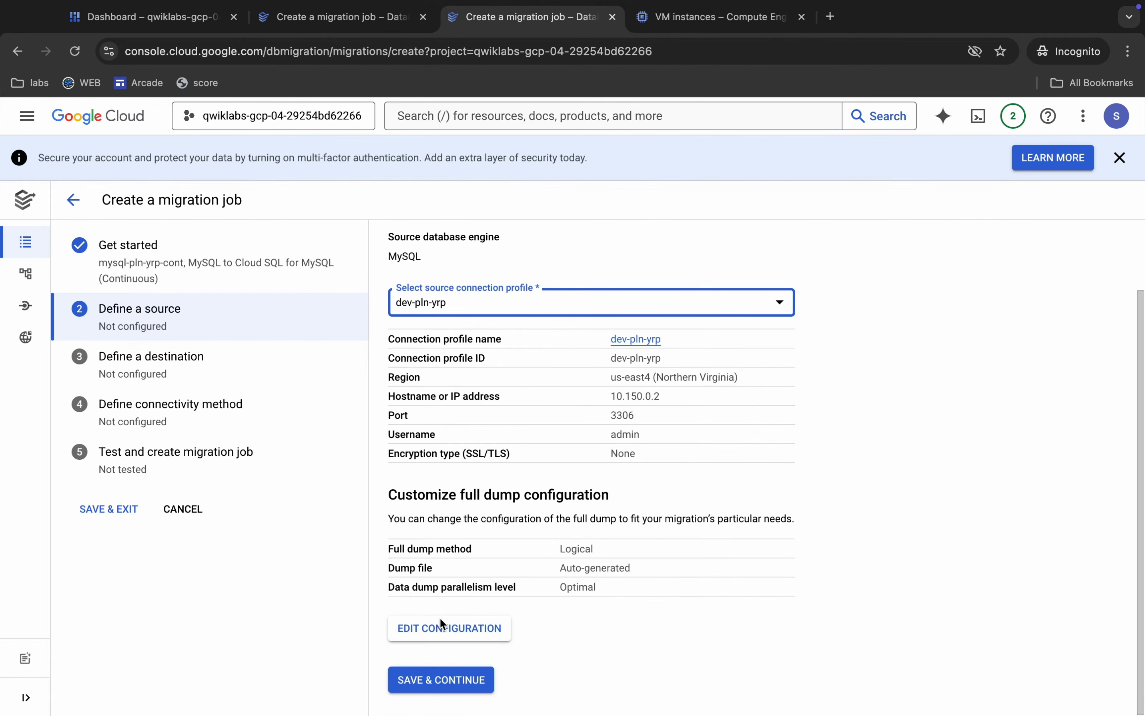
pyautogui.click(468, 682)
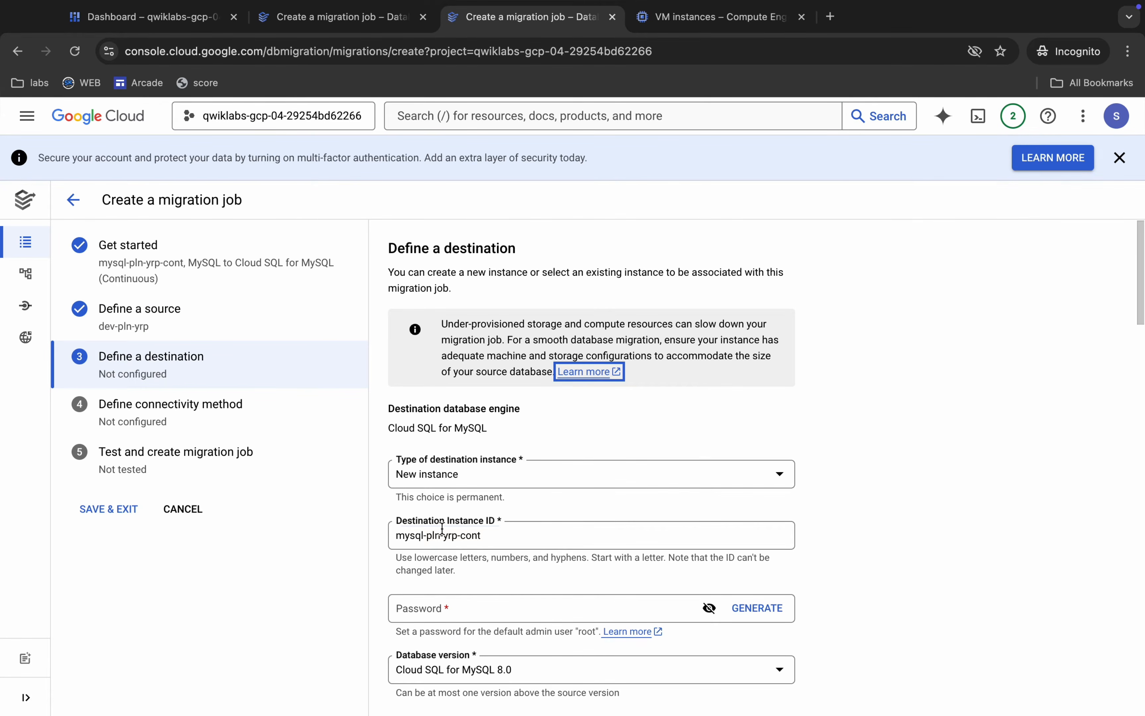
# Check the destination instance ID against the lab's Task 3 property table.
pyautogui.press('super+Tab')
pyautogui.click(602, 424)
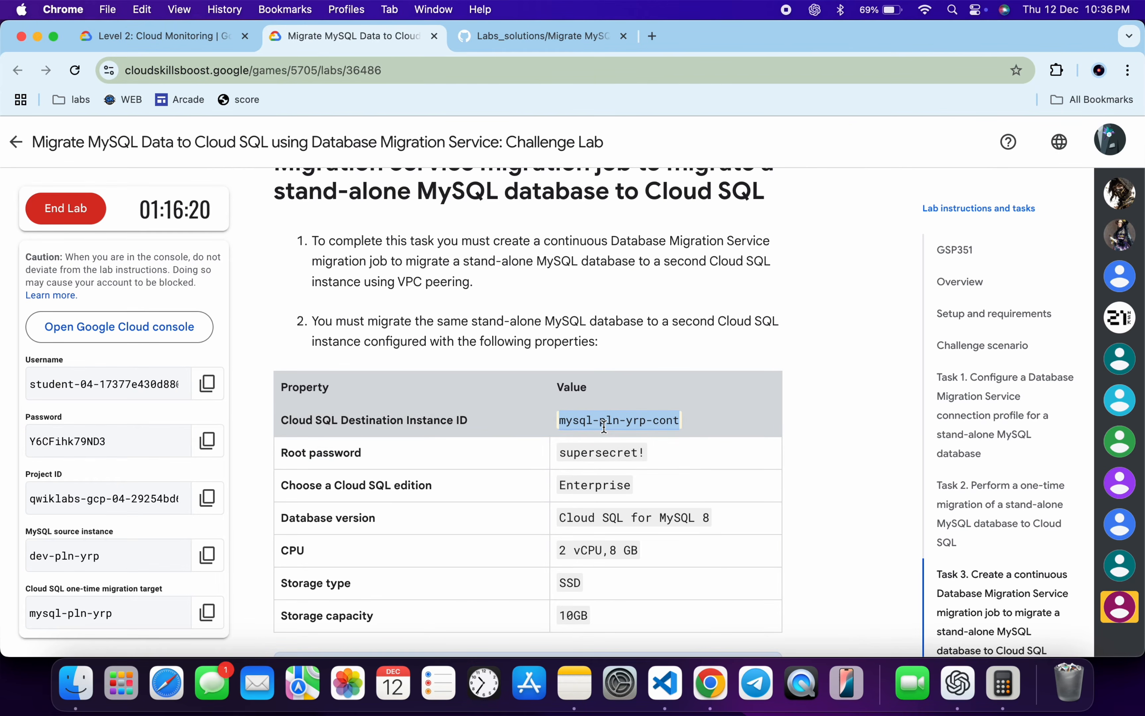
pyautogui.press('super+Tab')
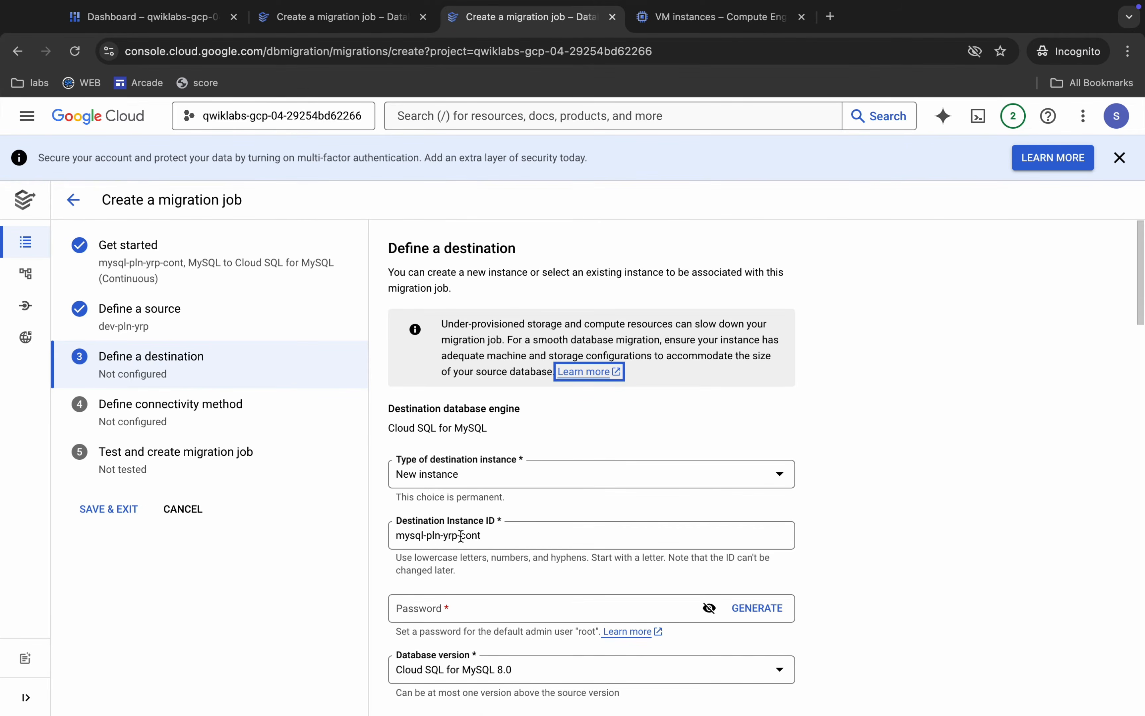
pyautogui.scroll(-1, 460, 535)
# Copy the root password from the lab's Task 3 table and enter it as the destination instance's password.
pyautogui.press('super+Tab')
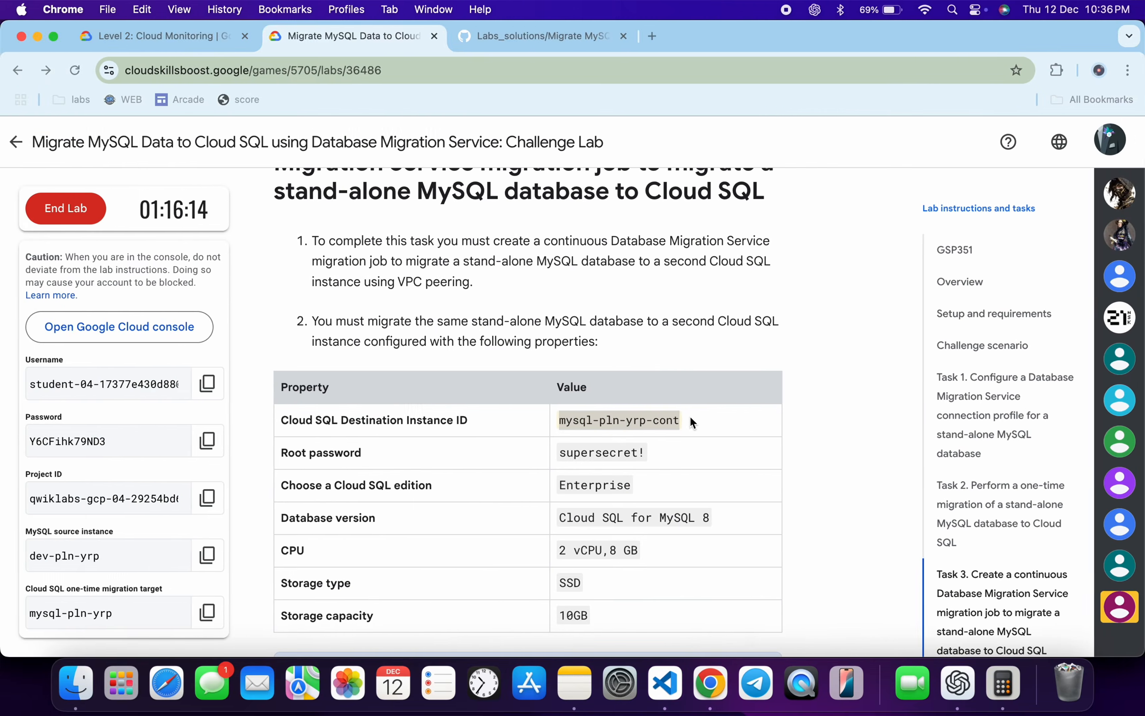
pyautogui.moveTo(559, 453); pyautogui.dragTo(652, 454)
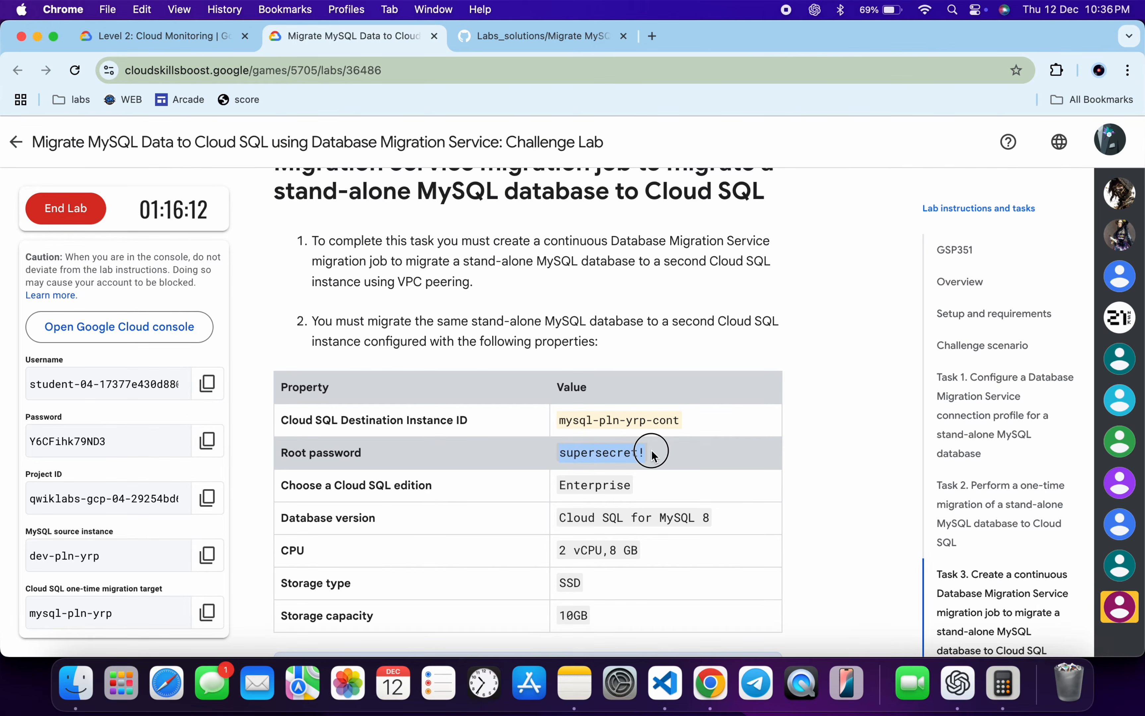
pyautogui.press('super+Tab')
pyautogui.click(457, 575)
pyautogui.hotkey('ctrl', 'v')
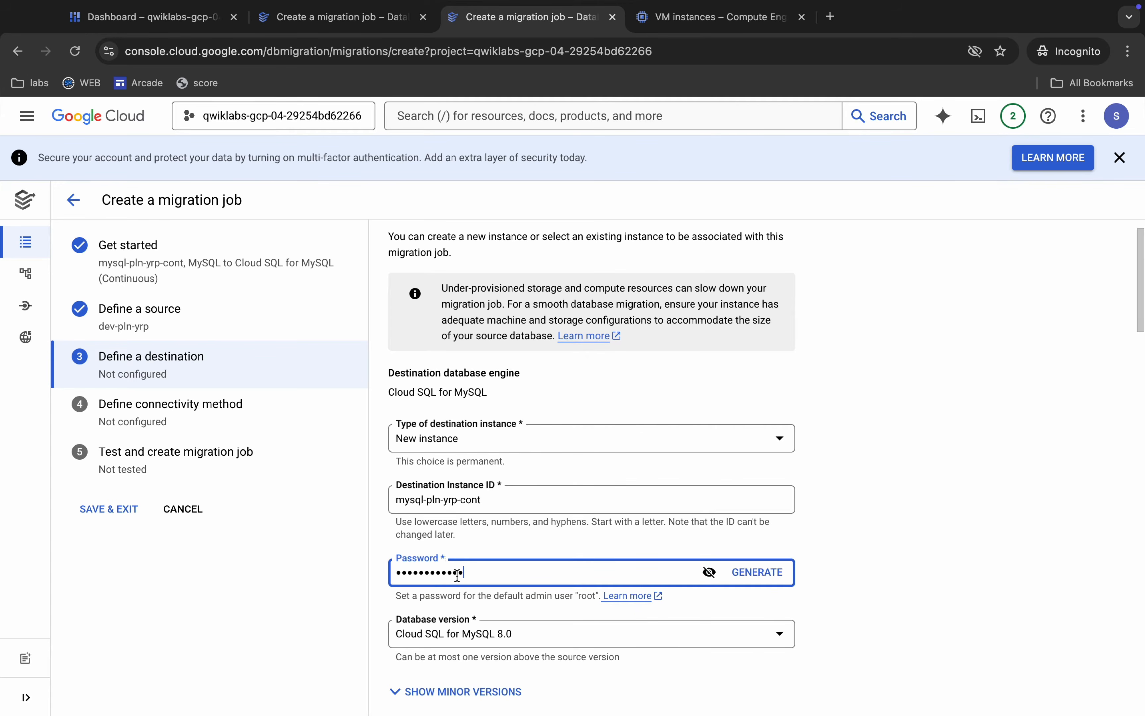
# Choose the Enterprise Cloud SQL edition for the destination instance.
pyautogui.scroll(-5, 505, 535)
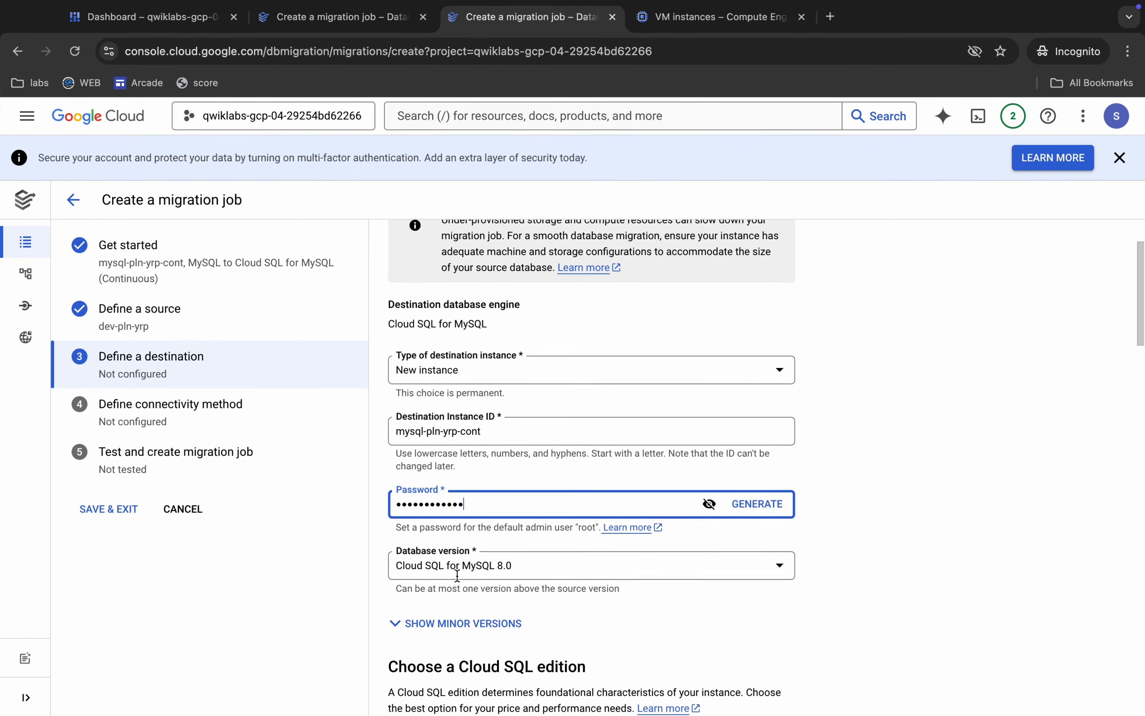
pyautogui.scroll(-1, 504, 534)
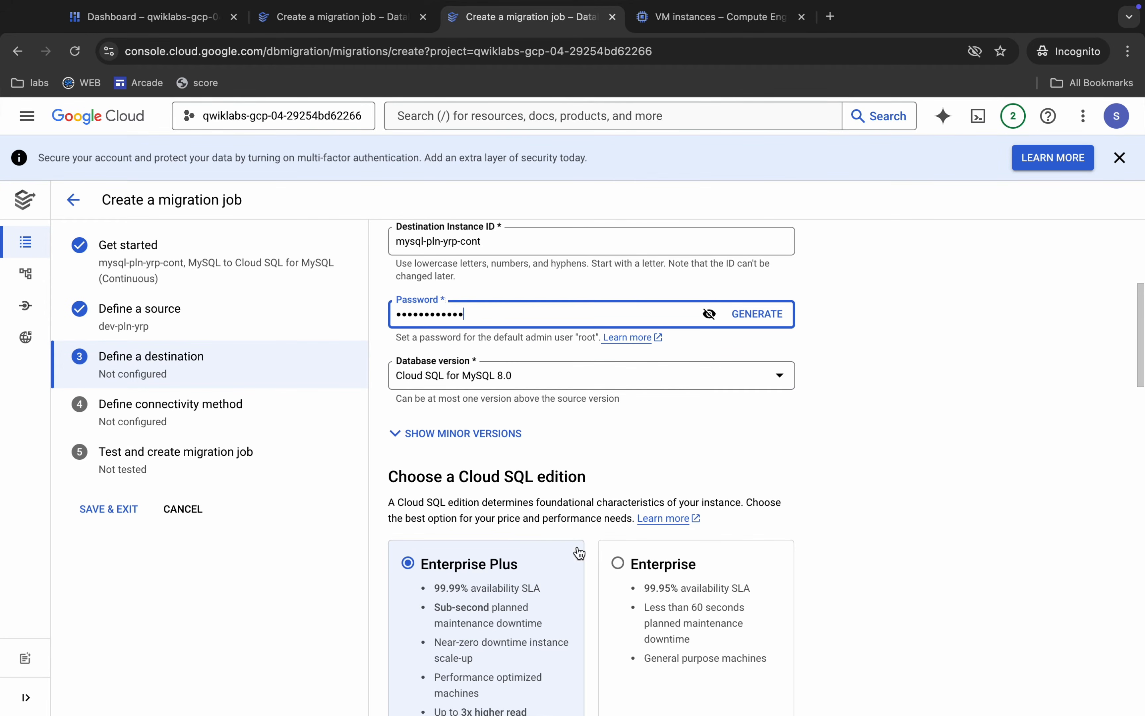
pyautogui.click(622, 568)
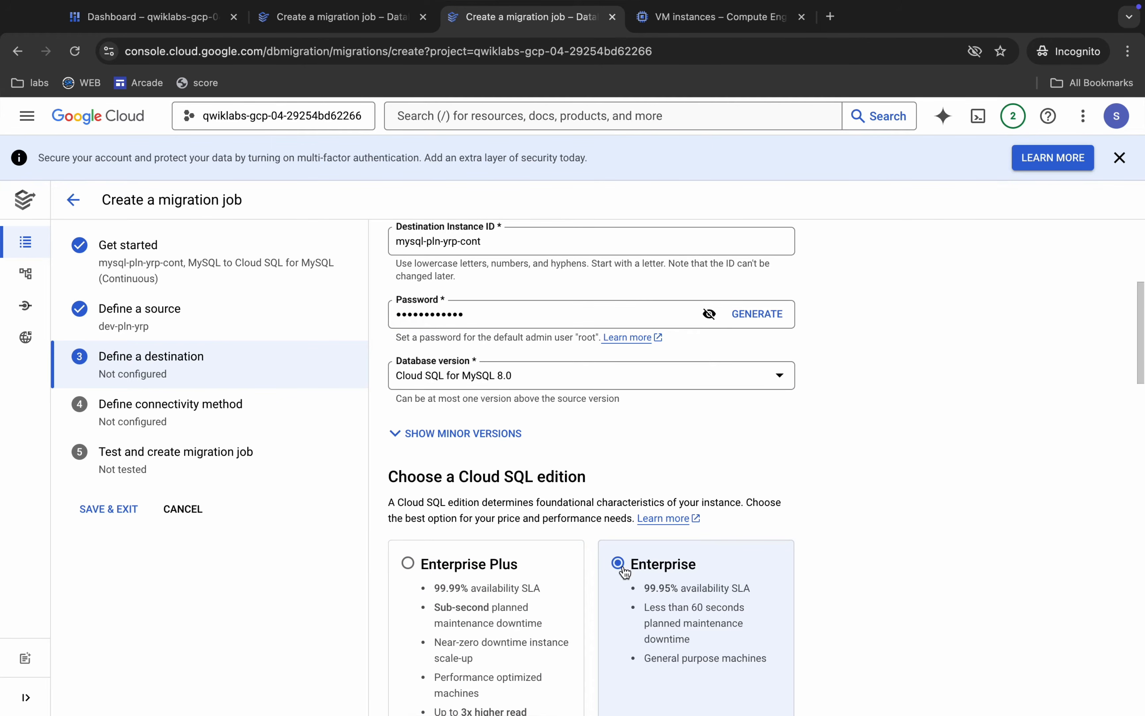
# Show the zone choices for the destination instance and set the primary zone to us-east4-a.
pyautogui.scroll(-7, 624, 571)
pyautogui.scroll(-3, 624, 568)
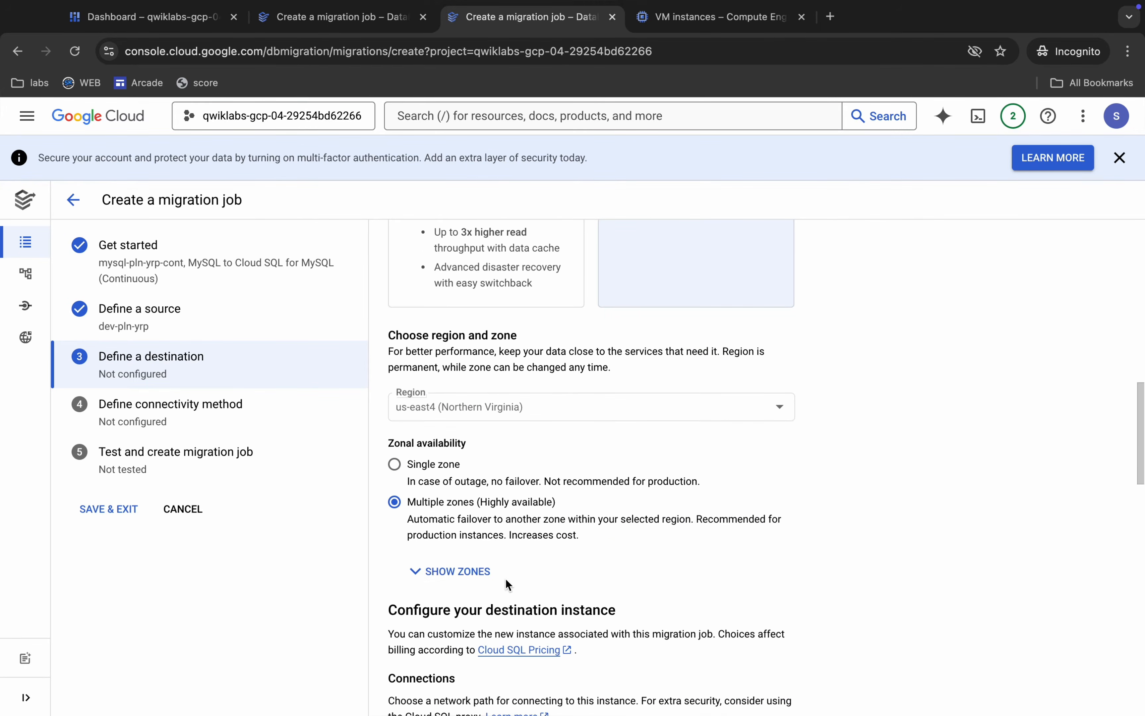
pyautogui.click(446, 570)
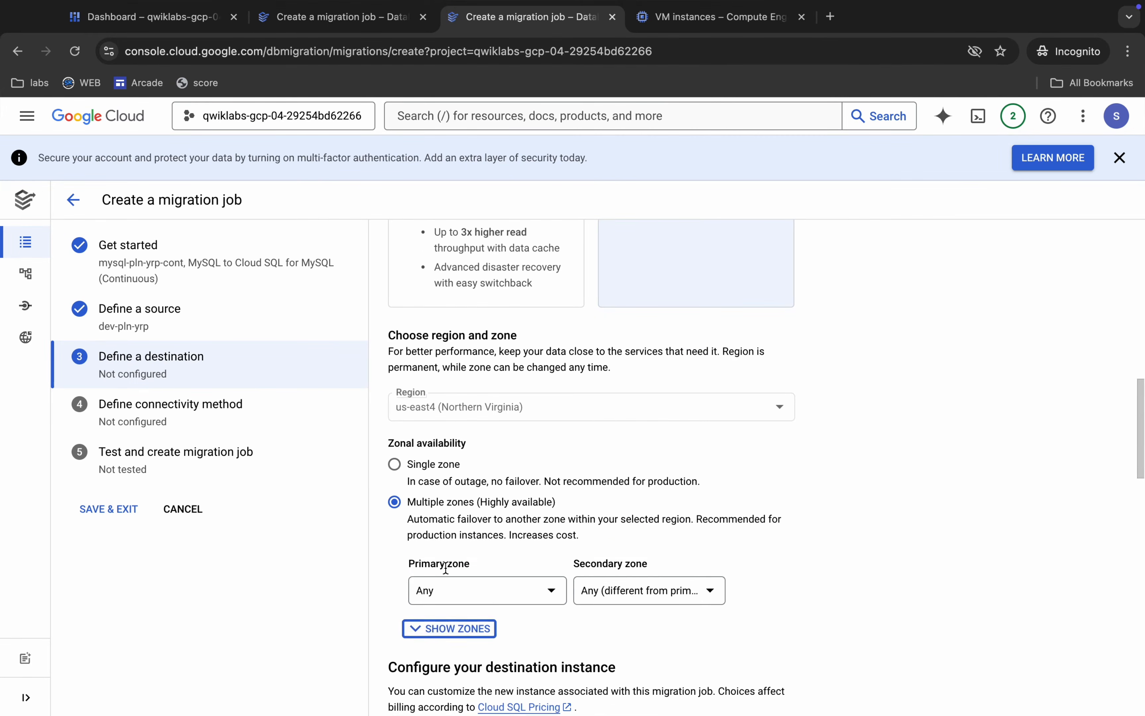
pyautogui.click(480, 599)
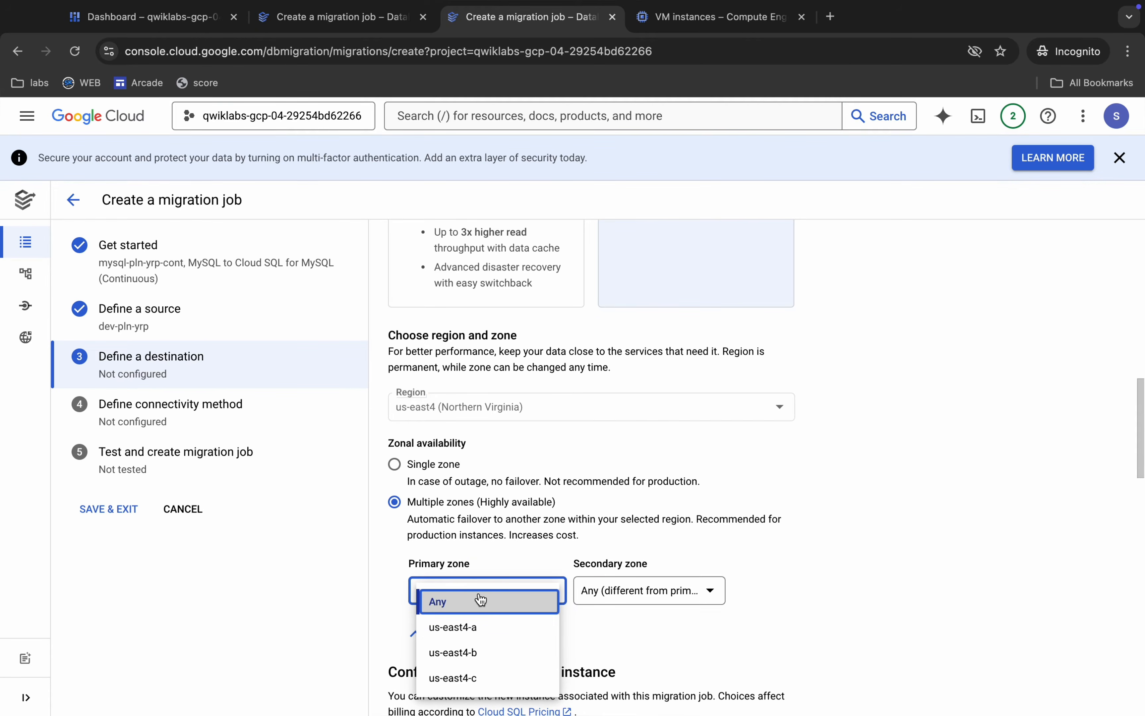
pyautogui.click(471, 628)
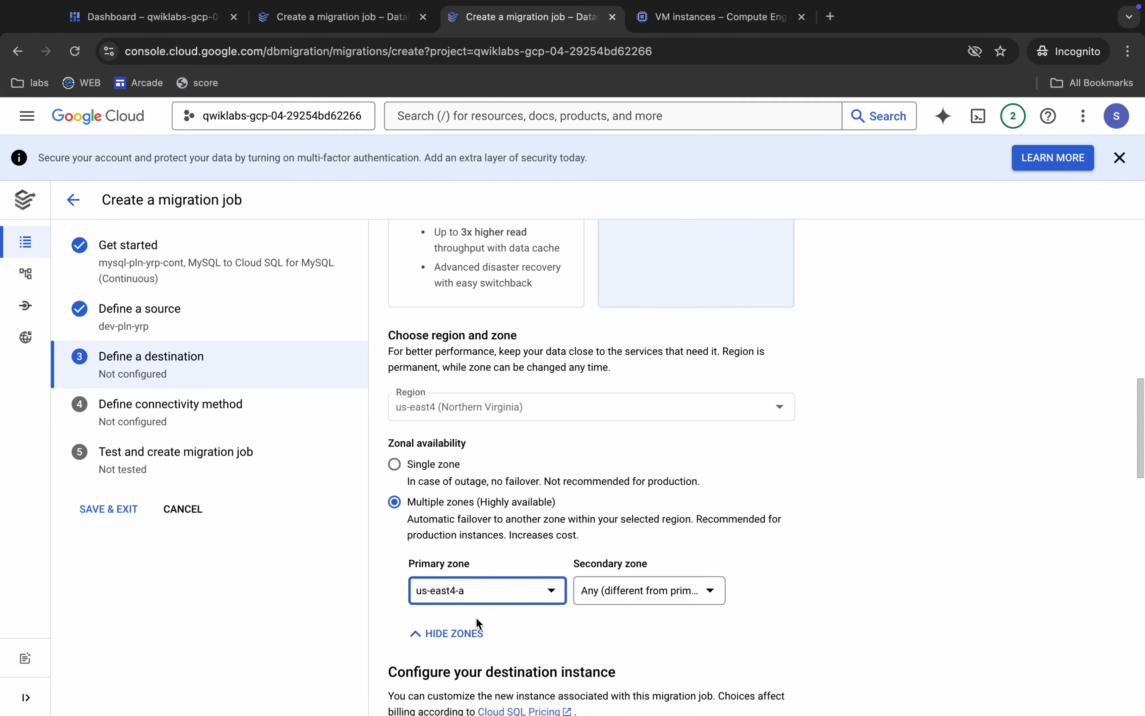
# Enable Private IP on the default VPC for the continuous job's destination instance and go to its machine shapes.
pyautogui.scroll(-9, 476, 617)
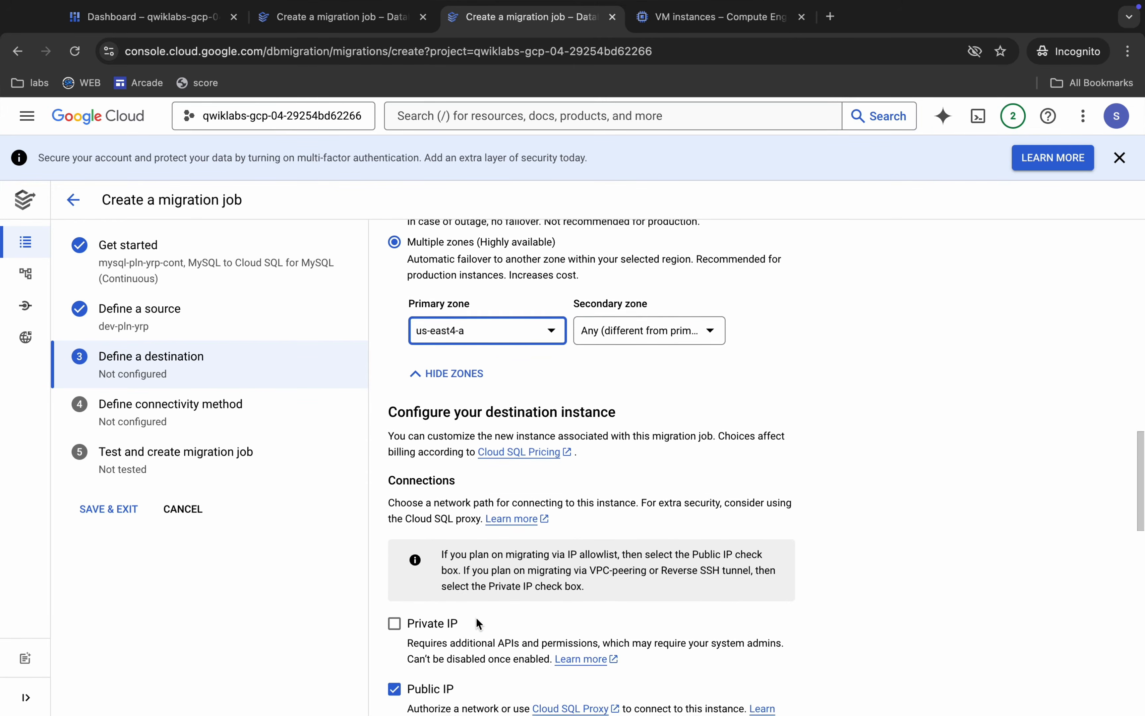
pyautogui.click(392, 436)
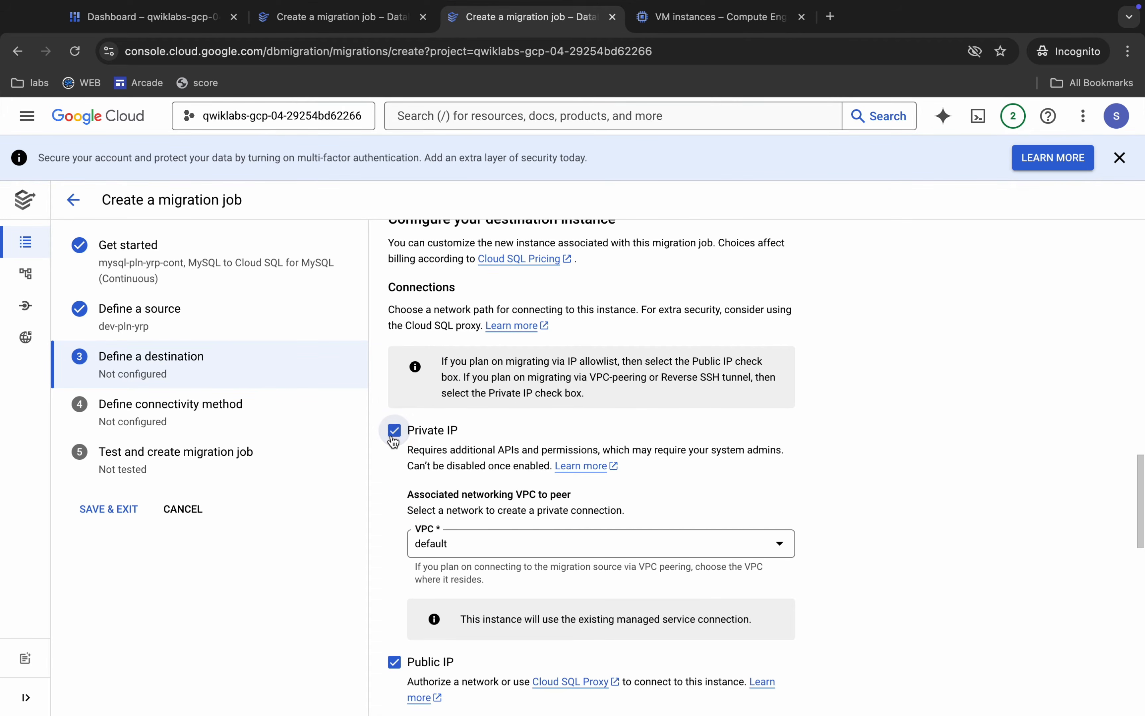
pyautogui.scroll(-2, 478, 420)
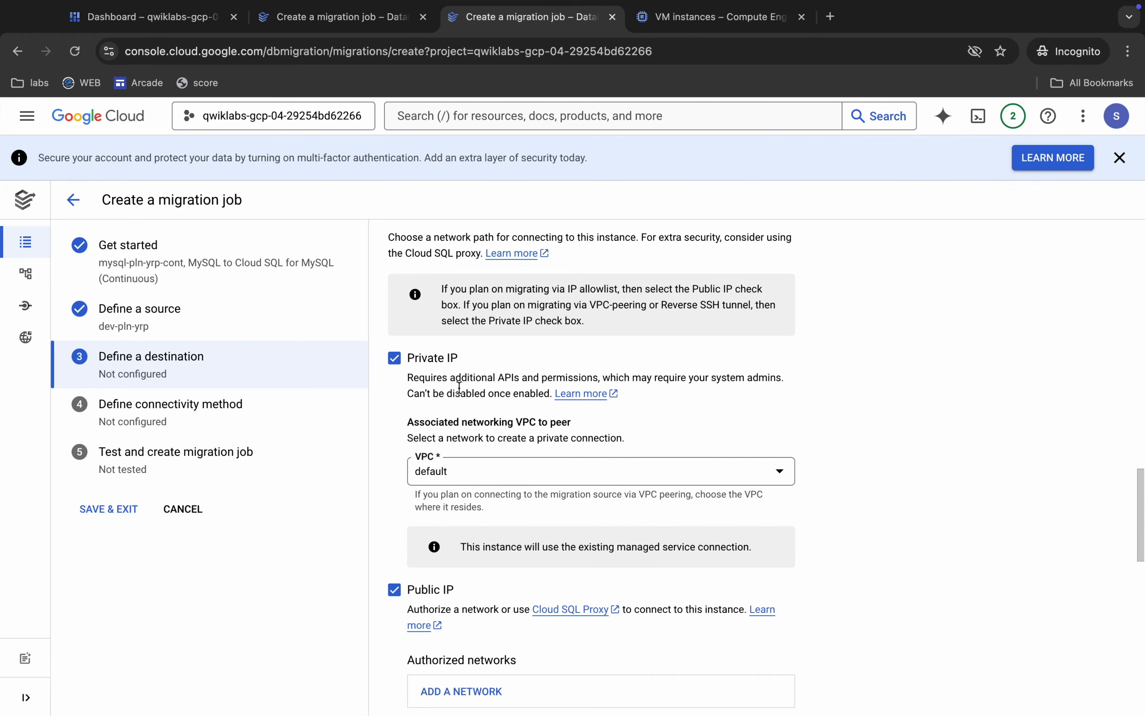
pyautogui.scroll(-8, 459, 388)
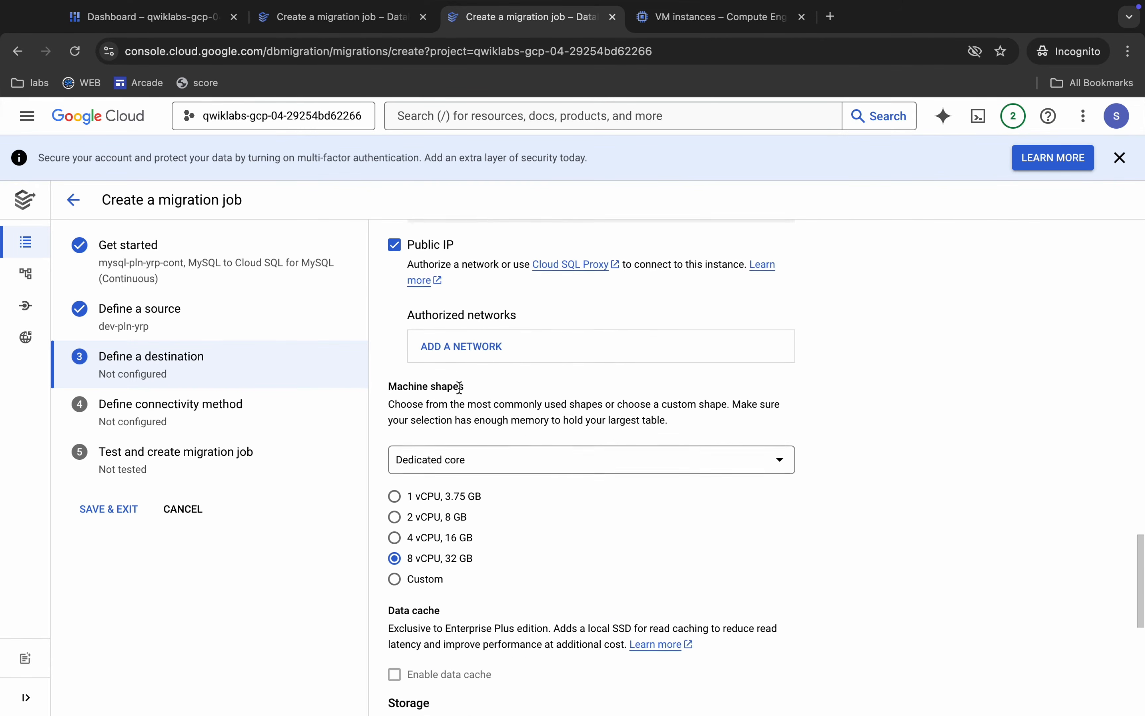
# Choose the 2 vCPU, 8 GB machine shape and 10 GB of storage capacity for the continuous job's destination instance.
pyautogui.click(401, 505)
pyautogui.scroll(-8, 438, 511)
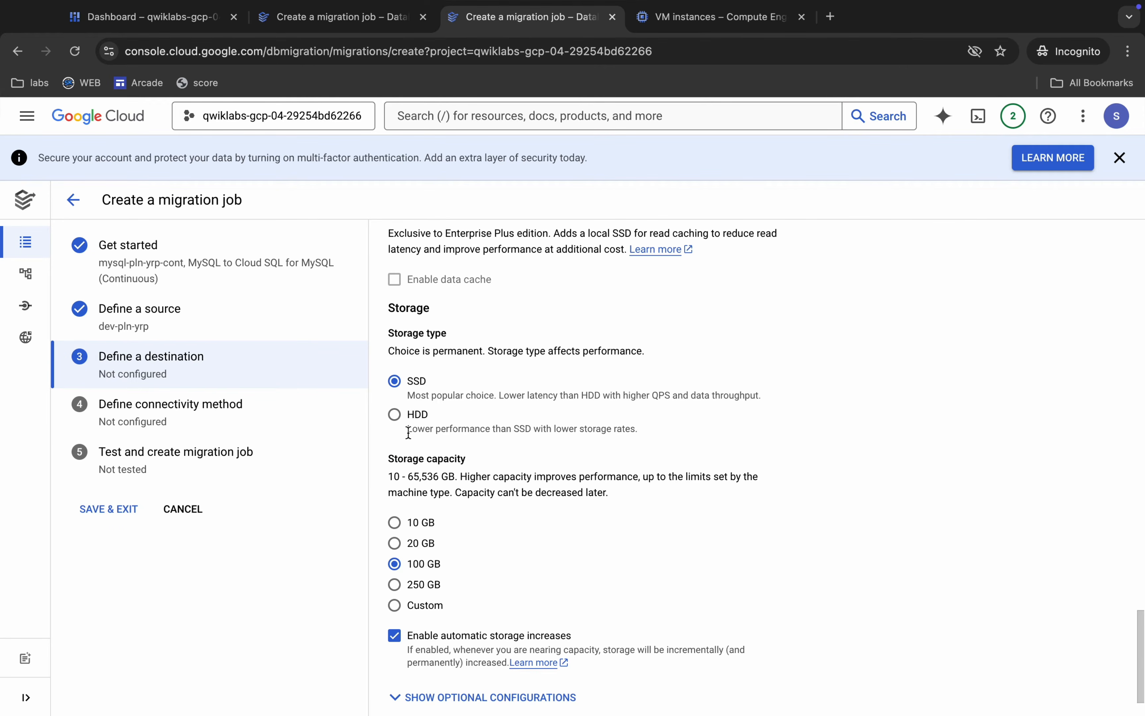
pyautogui.click(394, 523)
pyautogui.scroll(7, 400, 523)
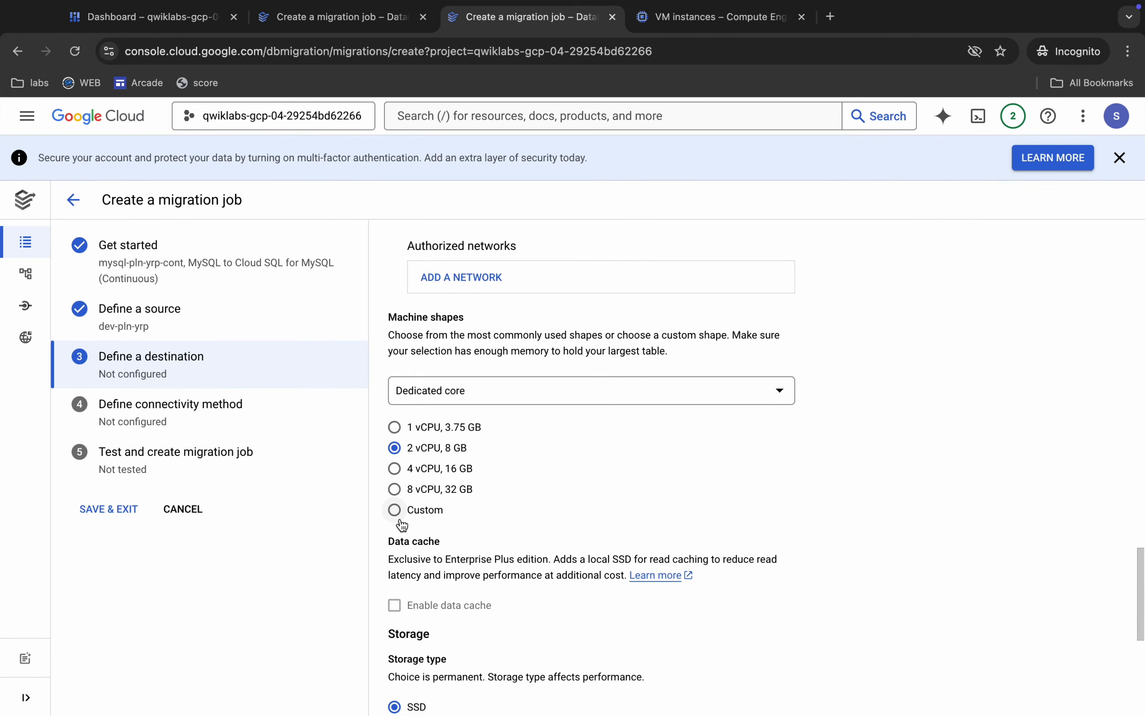
# Check the destination settings against the lab's Task 3 property table, and create the continuous job's destination instance.
pyautogui.scroll(-8, 401, 521)
pyautogui.hotkey('ctrl', 'Left')
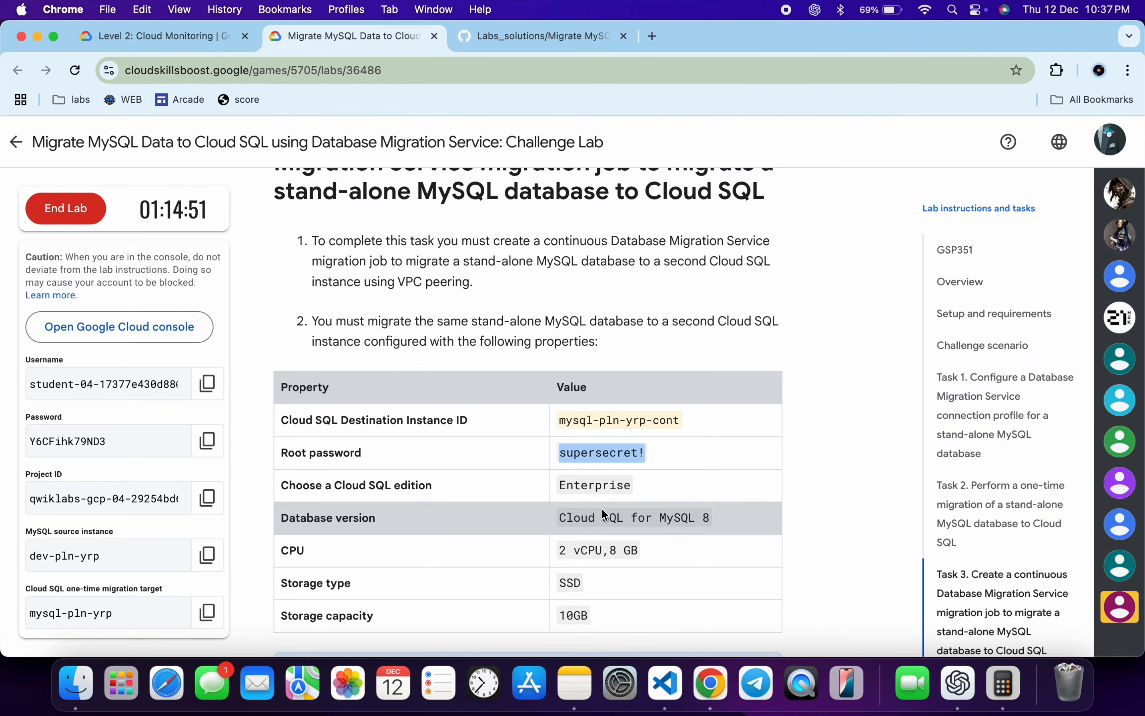
pyautogui.moveTo(556, 484); pyautogui.dragTo(597, 598)
pyautogui.hotkey('ctrl', 'Right')
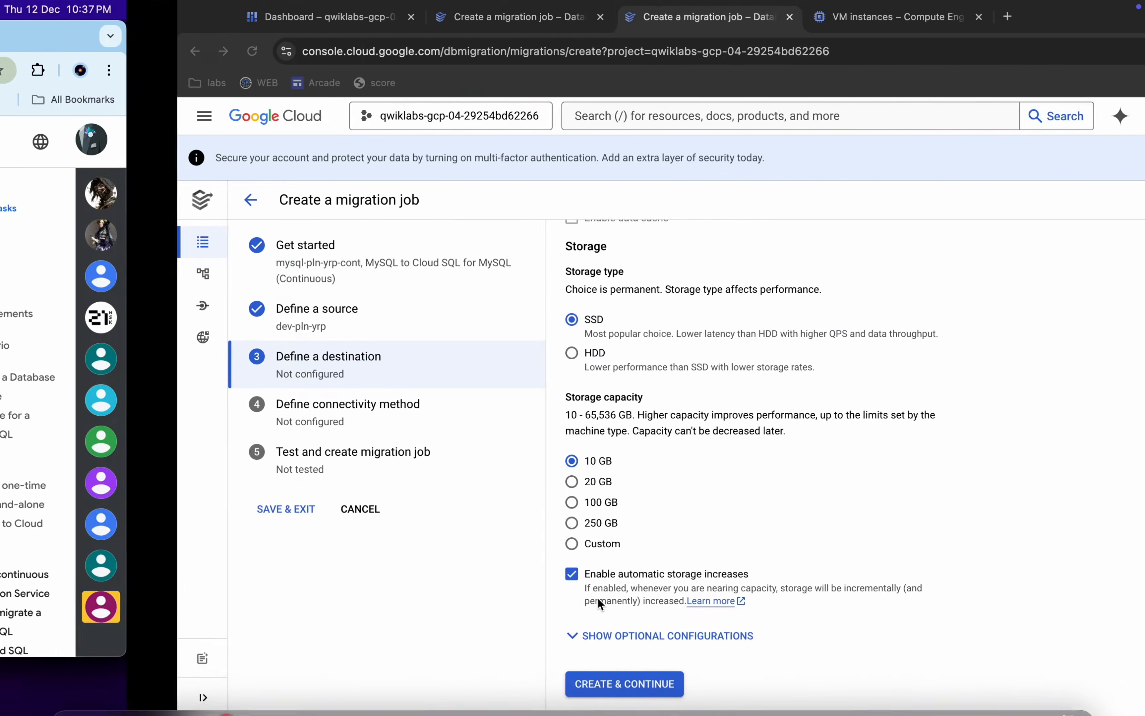
pyautogui.click(450, 685)
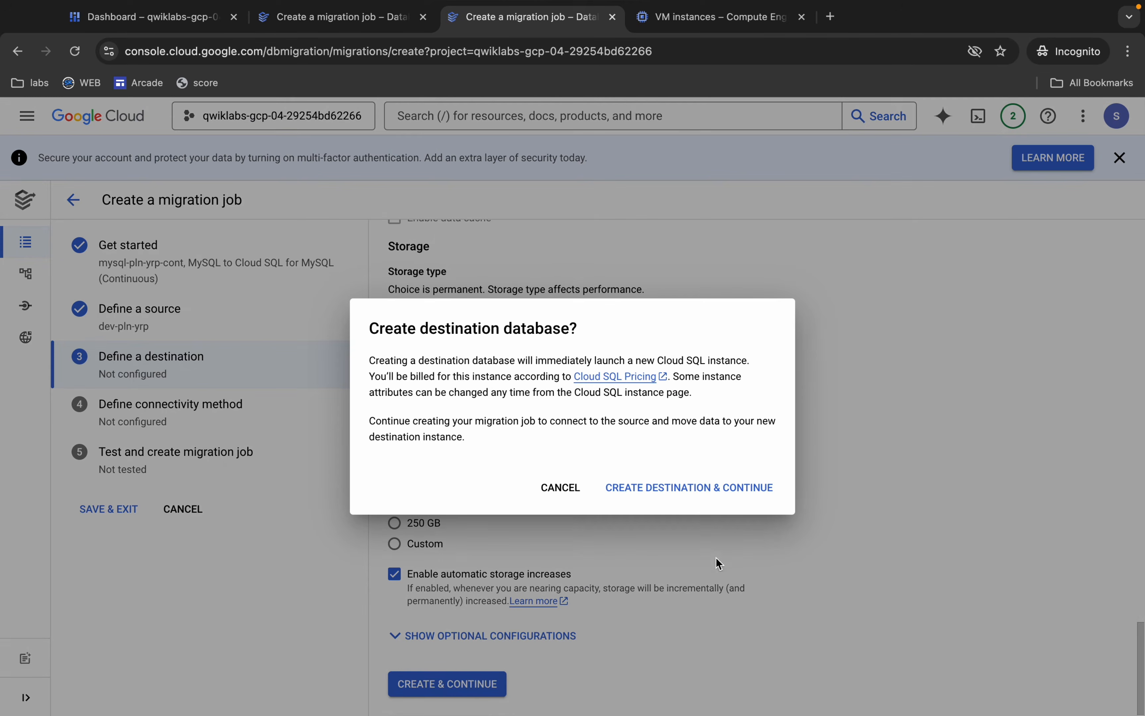
pyautogui.click(685, 488)
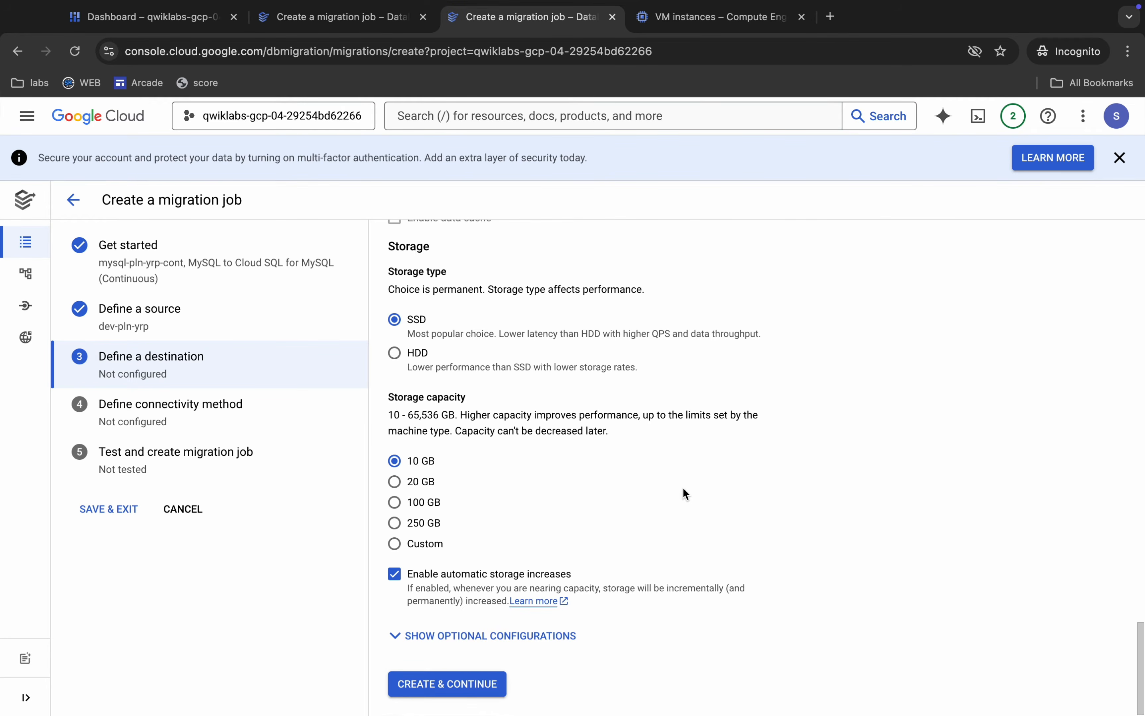
# Configure the one-time migration job mysql-pln-yrp to connect through VPC peering on the default network.
pyautogui.click(339, 17)
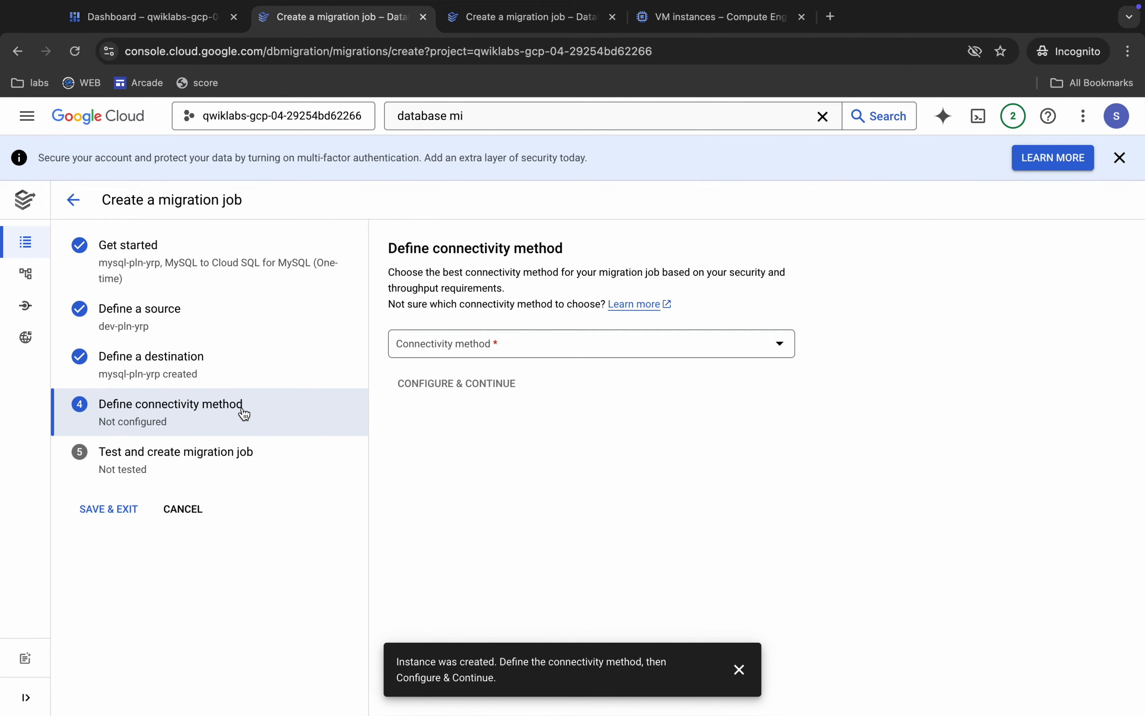
pyautogui.click(519, 348)
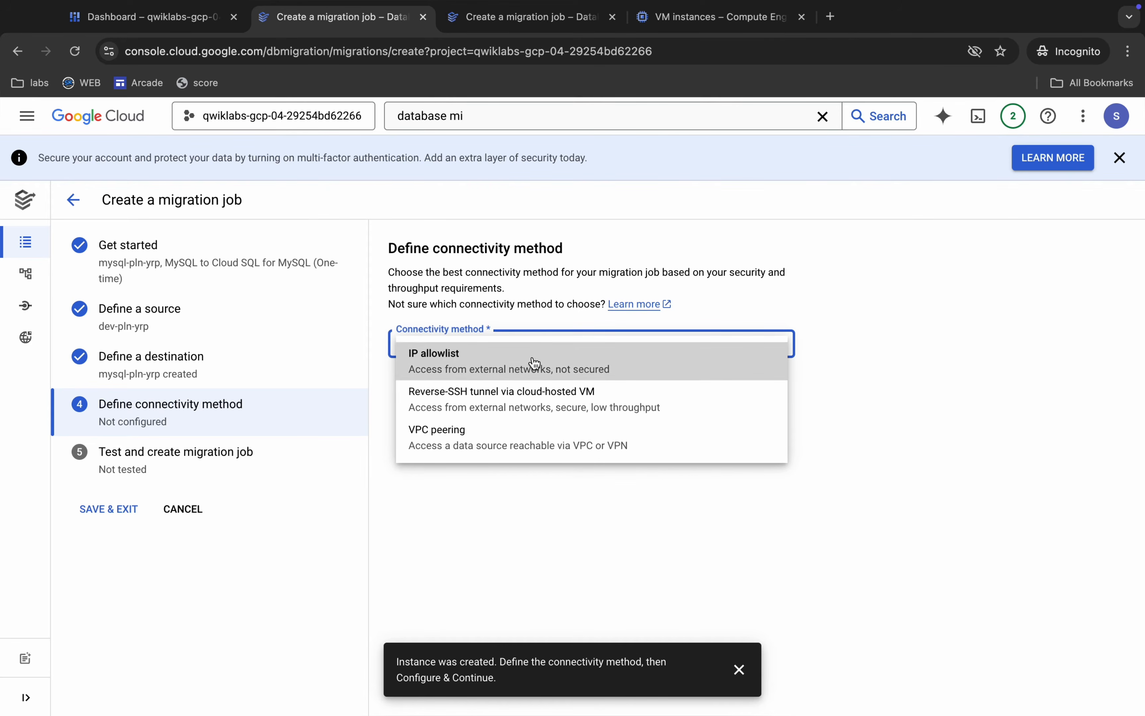
pyautogui.click(453, 430)
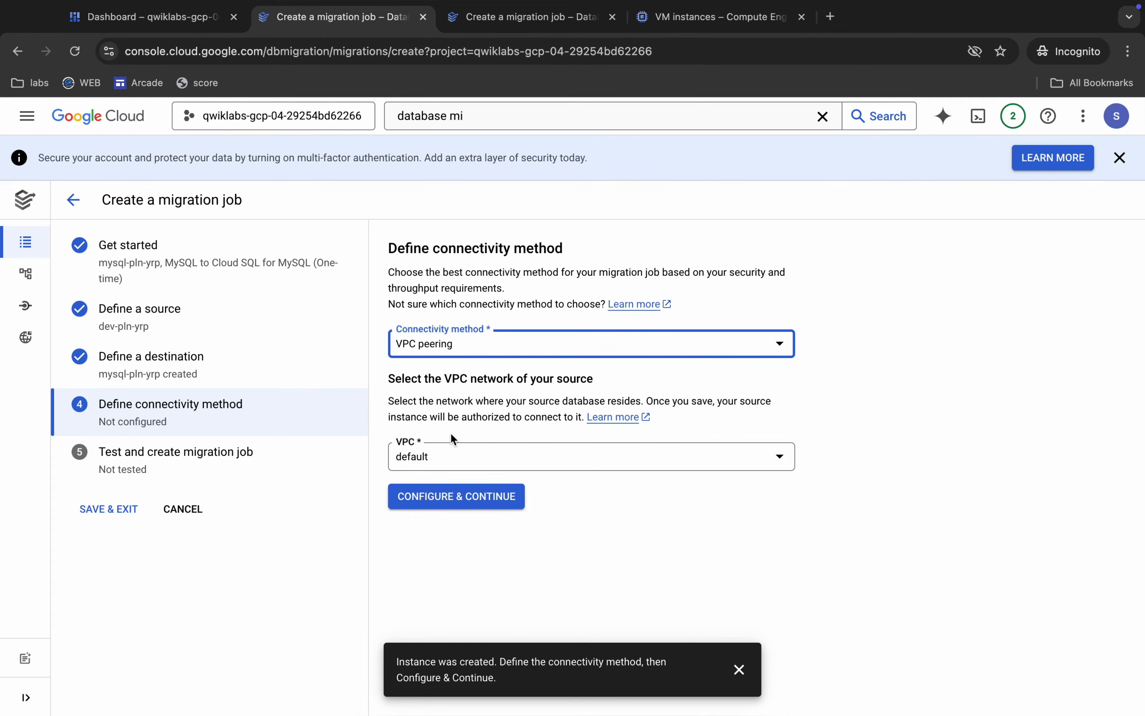
pyautogui.click(455, 504)
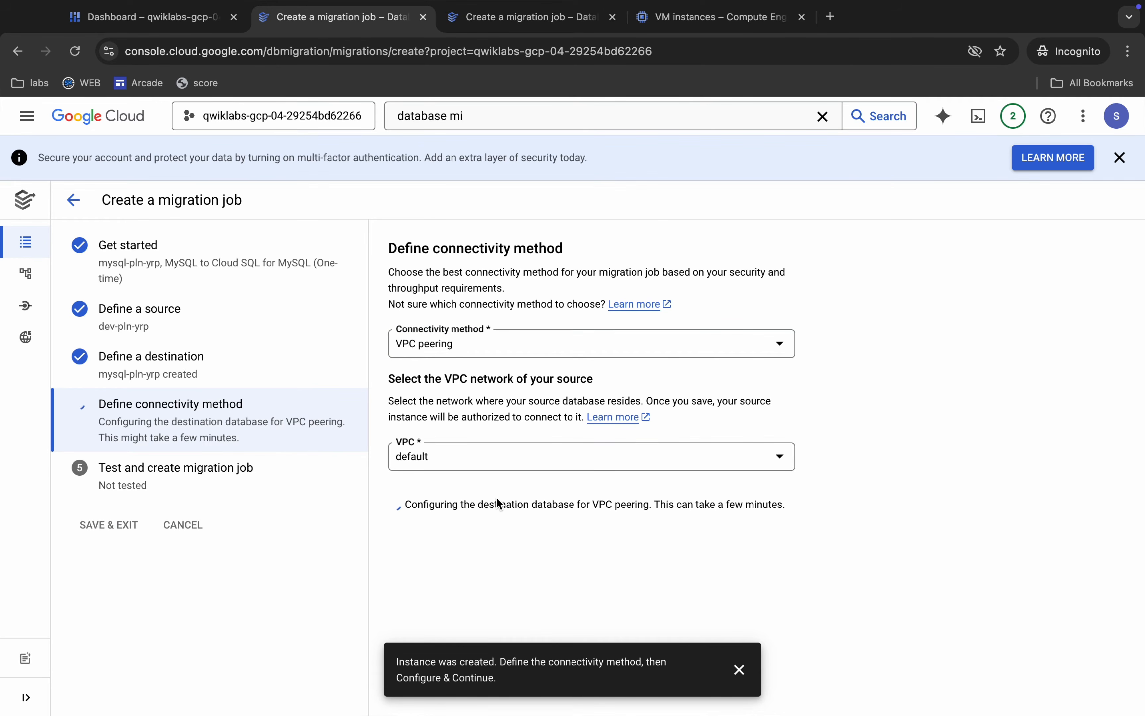
pyautogui.click(738, 669)
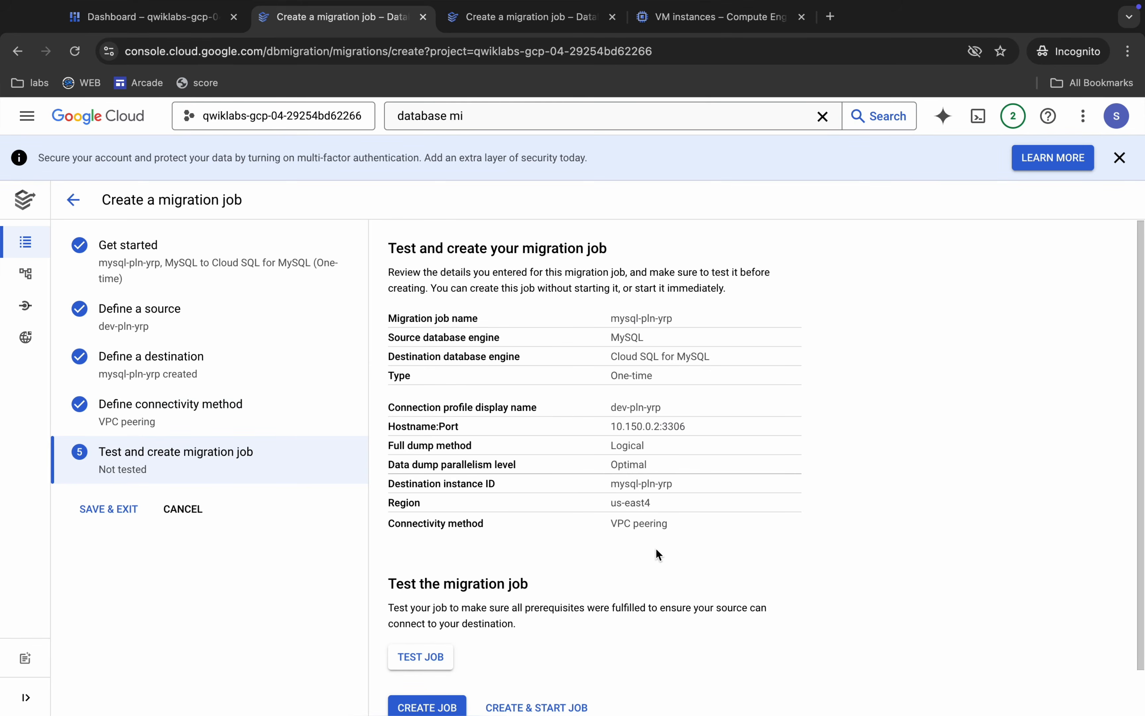
# Test the one-time migration job mysql-pln-yrp, and create and start it.
pyautogui.scroll(-1, 558, 609)
pyautogui.click(430, 608)
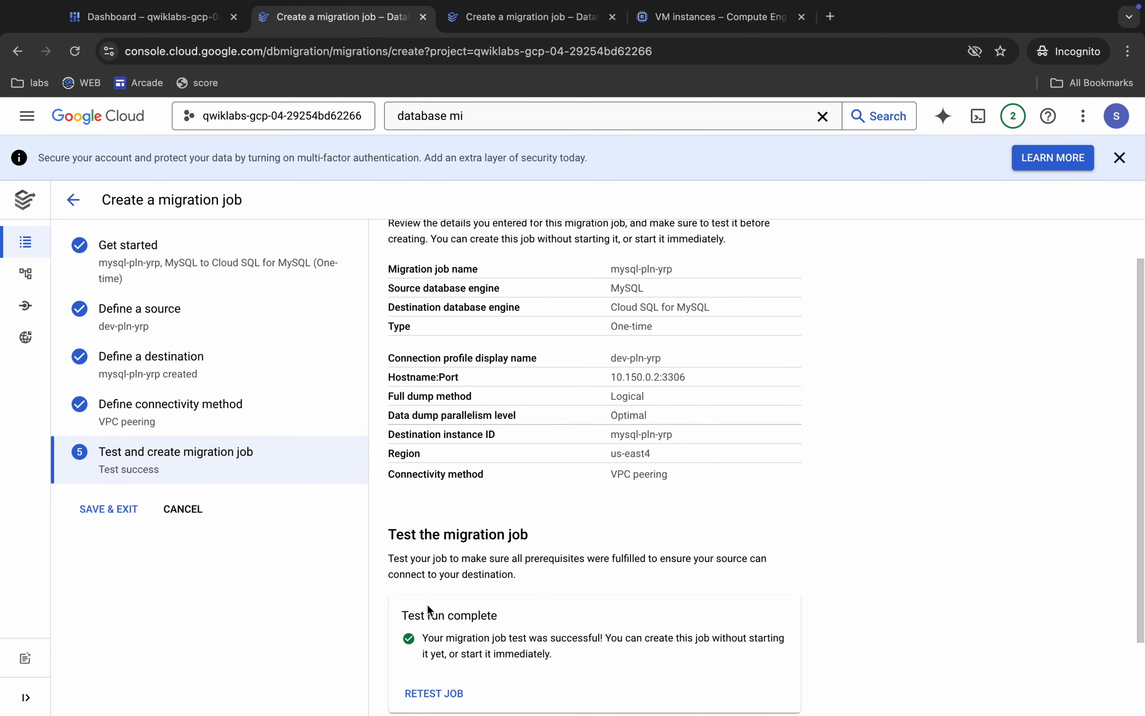
pyautogui.scroll(-2, 426, 605)
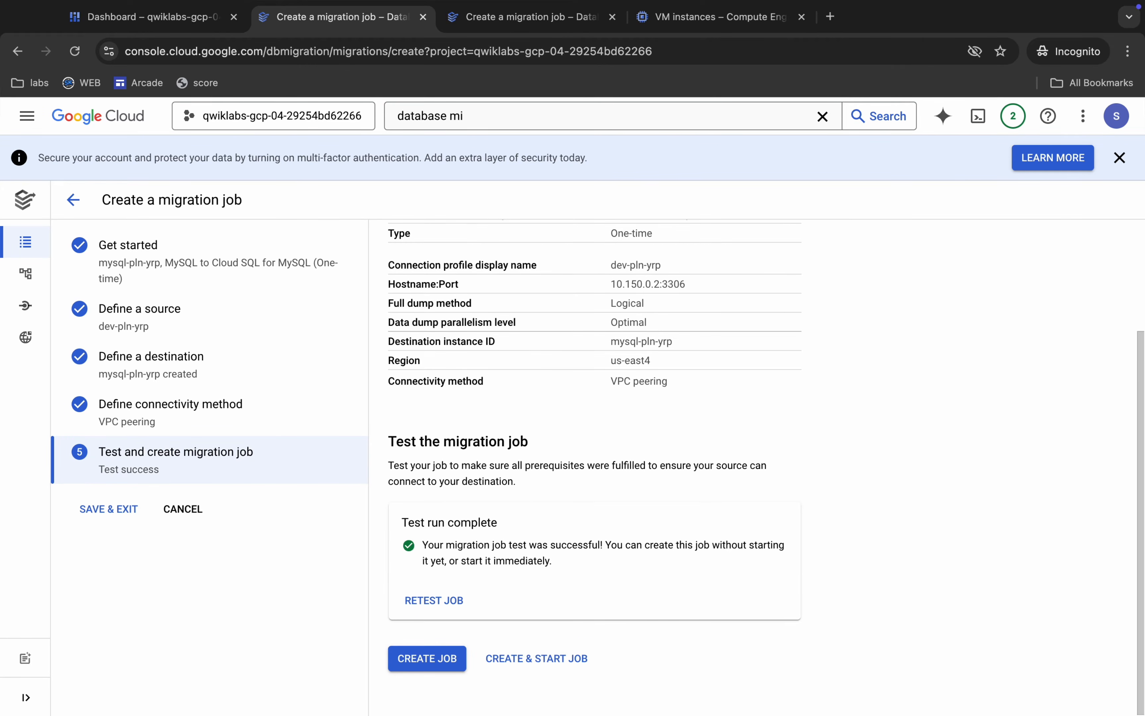
pyautogui.click(530, 659)
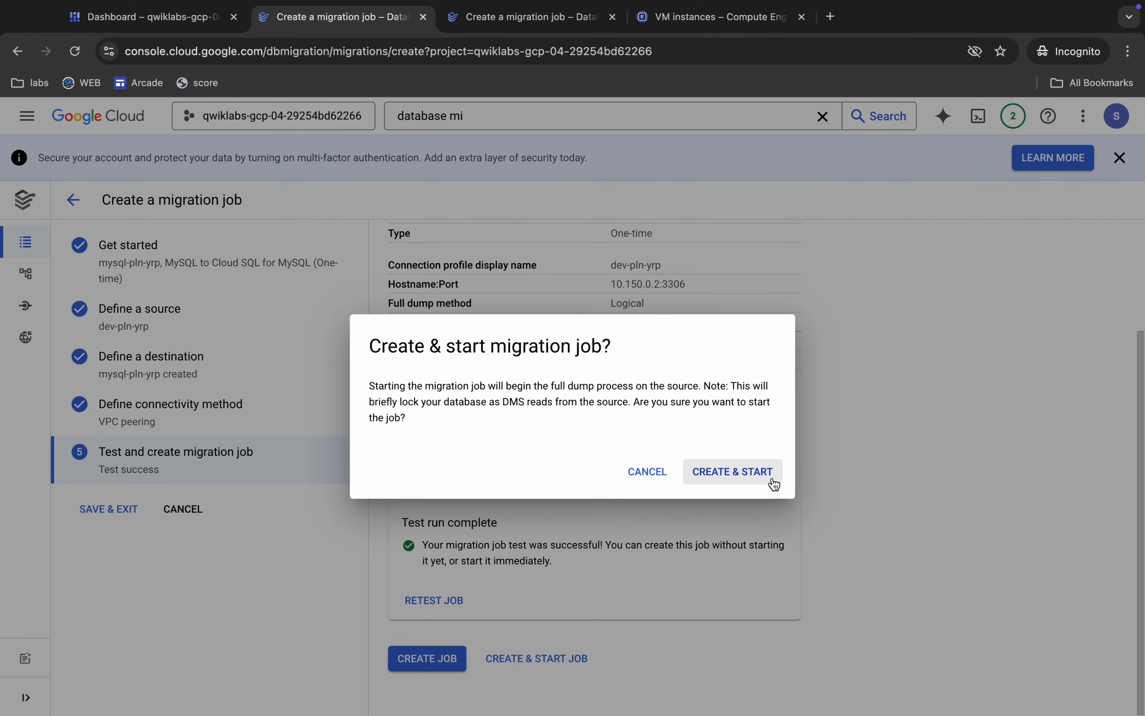
pyautogui.click(742, 474)
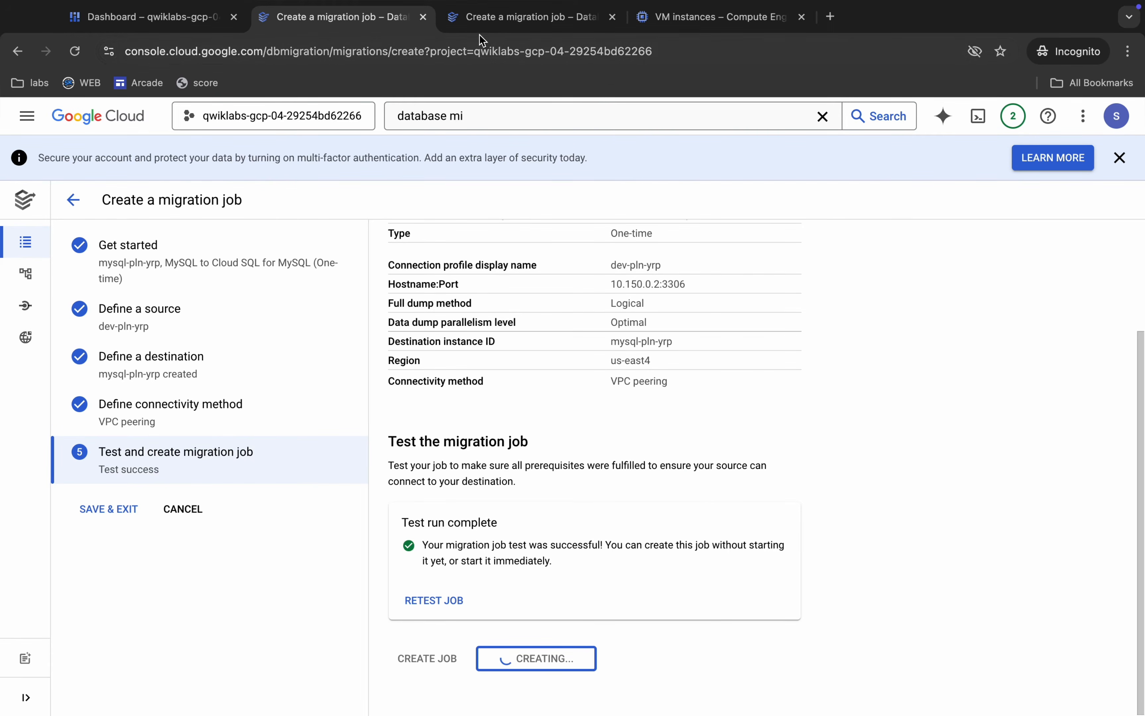
# Configure the continuous migration job mysql-pln-yrp-cont to connect through VPC peering on the default network.
pyautogui.click(464, 19)
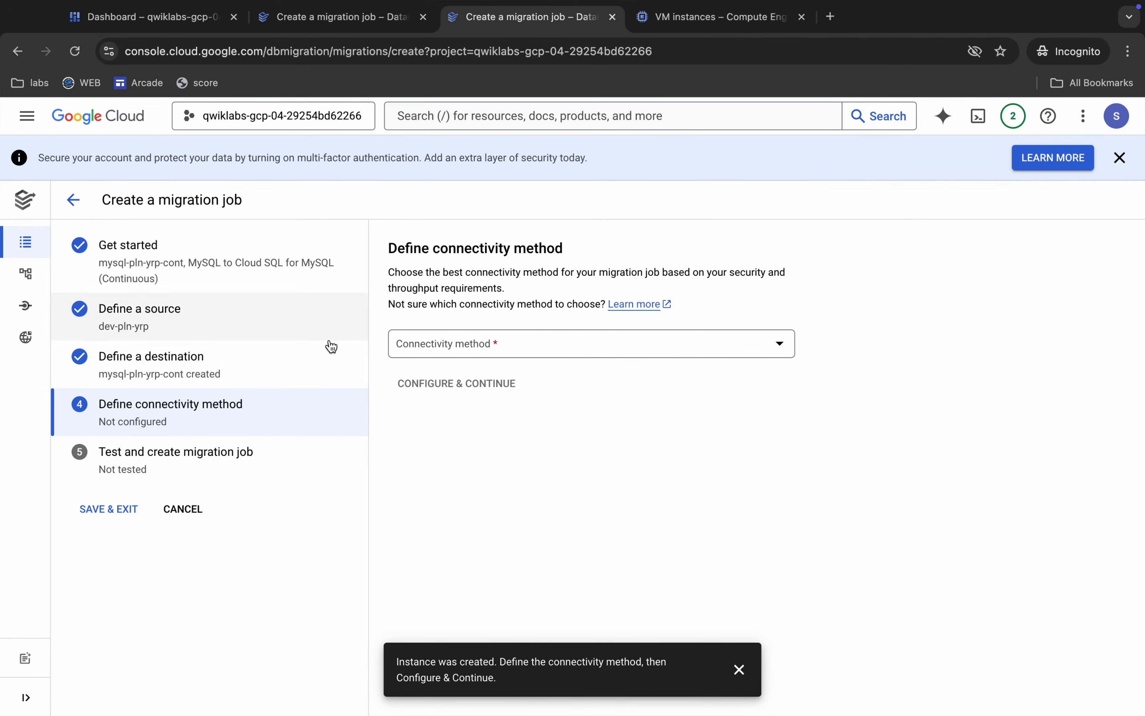
pyautogui.click(496, 344)
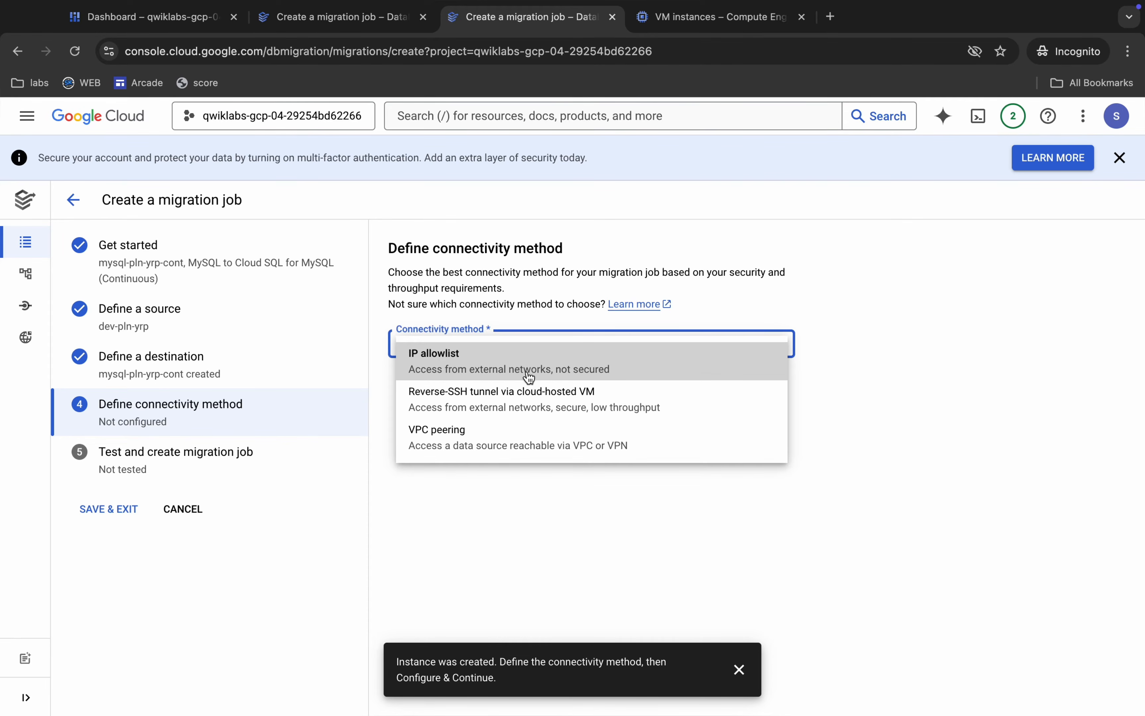
pyautogui.click(476, 437)
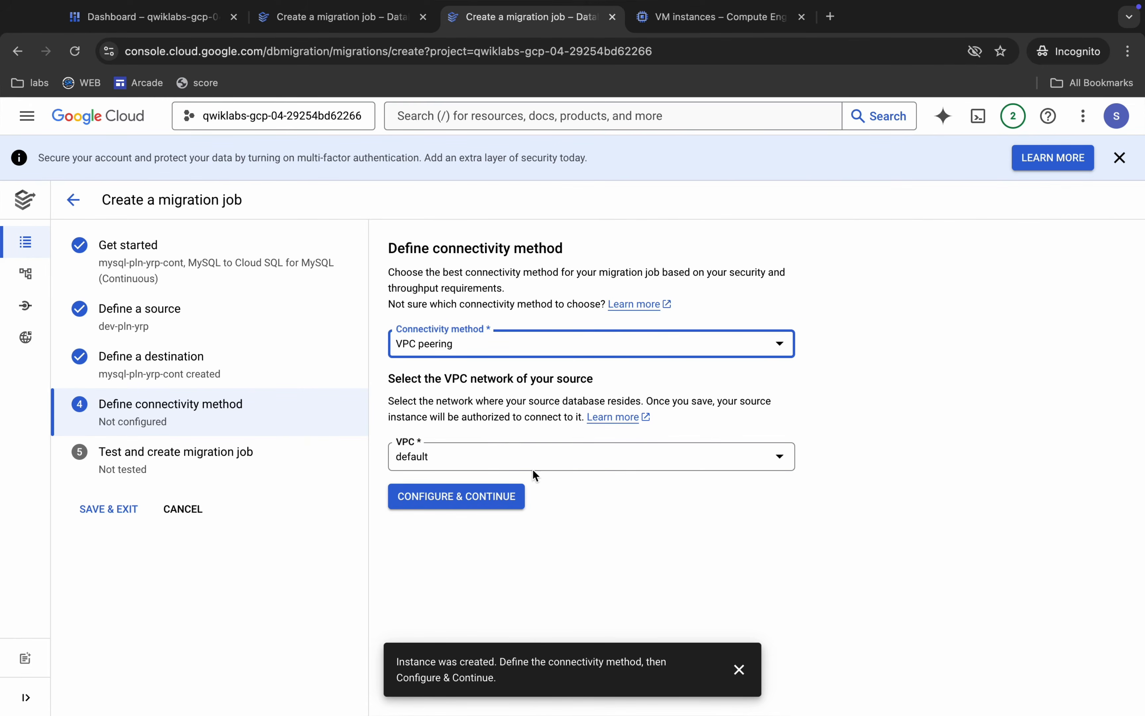
pyautogui.click(459, 501)
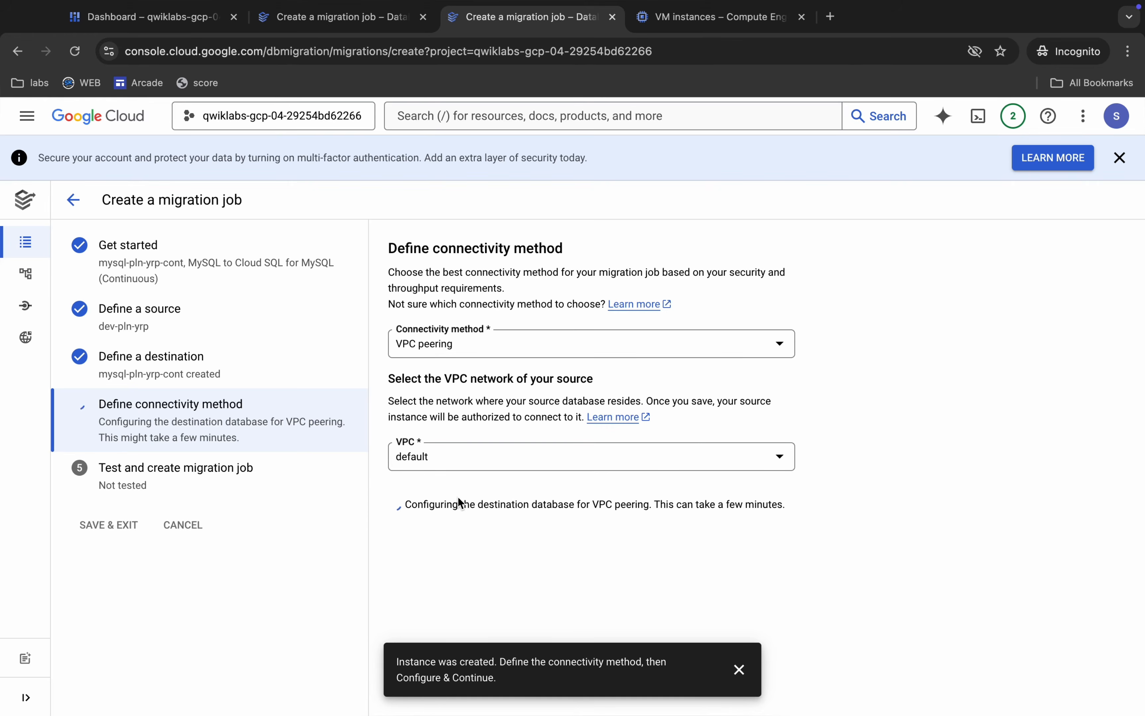
pyautogui.click(739, 669)
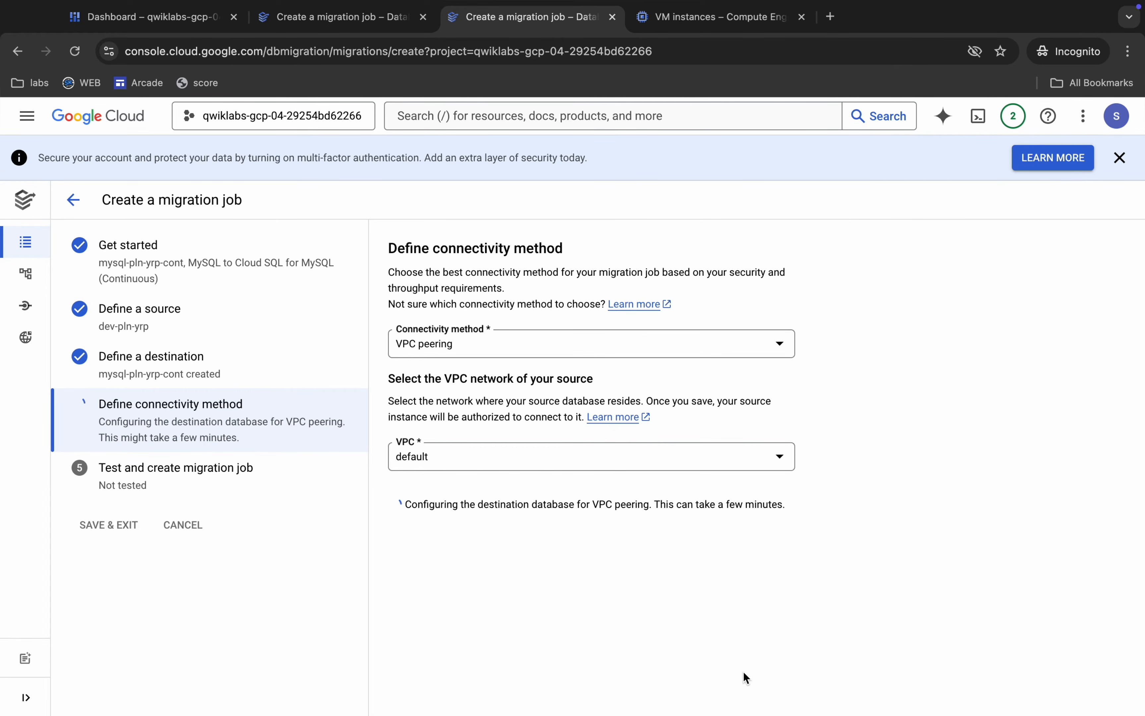
# Test the continuous migration job mysql-pln-yrp-cont, and create and start it.
pyautogui.scroll(-2, 591, 651)
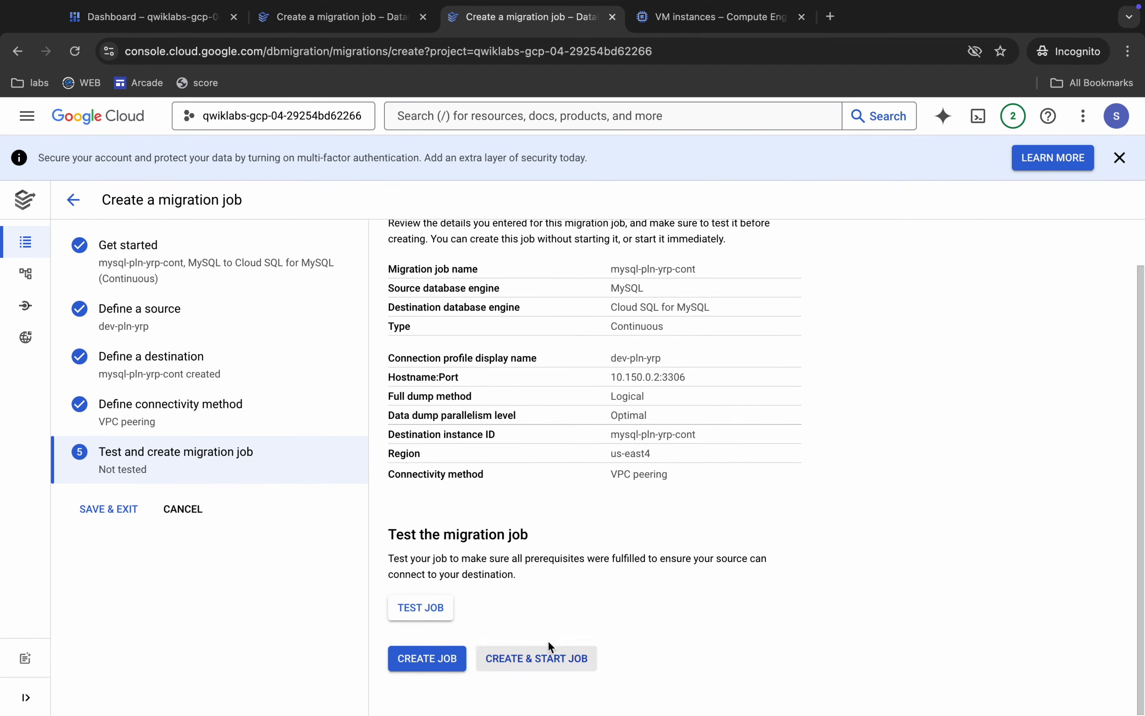
pyautogui.click(428, 609)
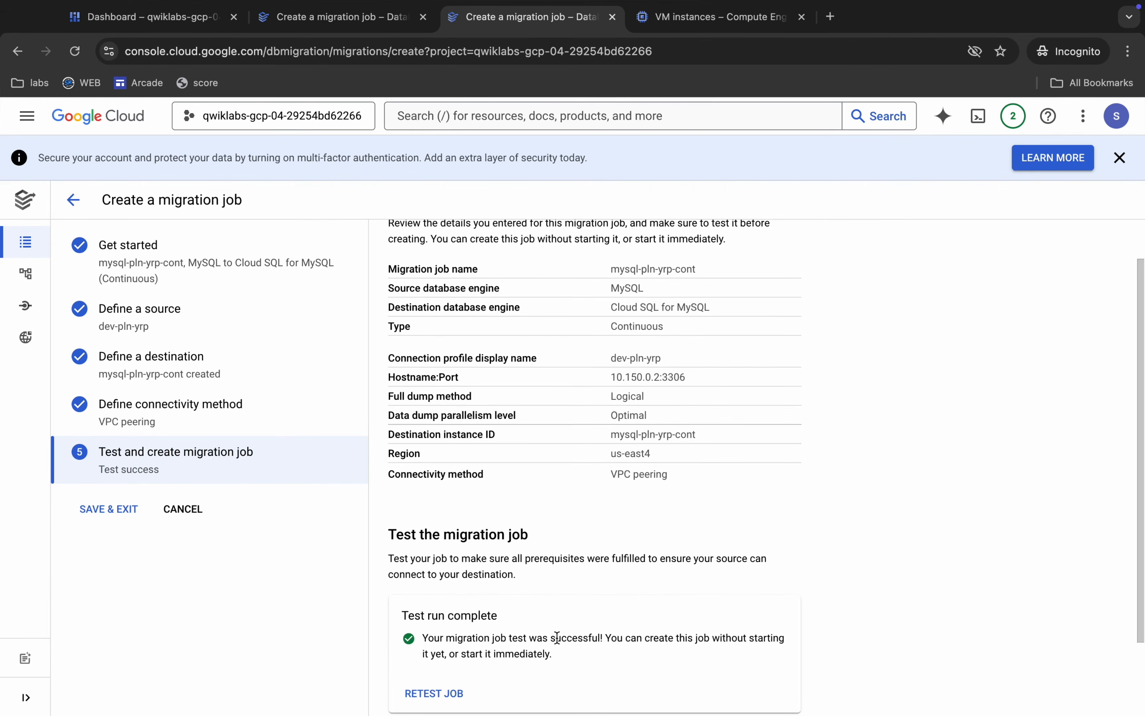
pyautogui.scroll(-2, 557, 638)
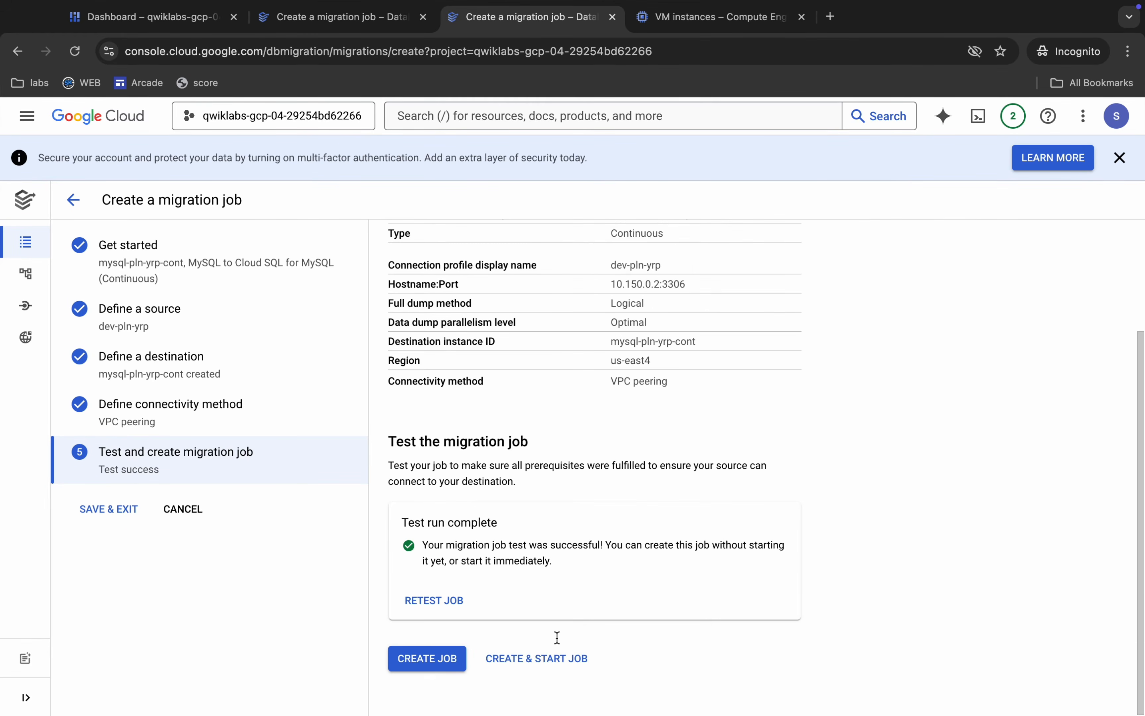
pyautogui.click(542, 661)
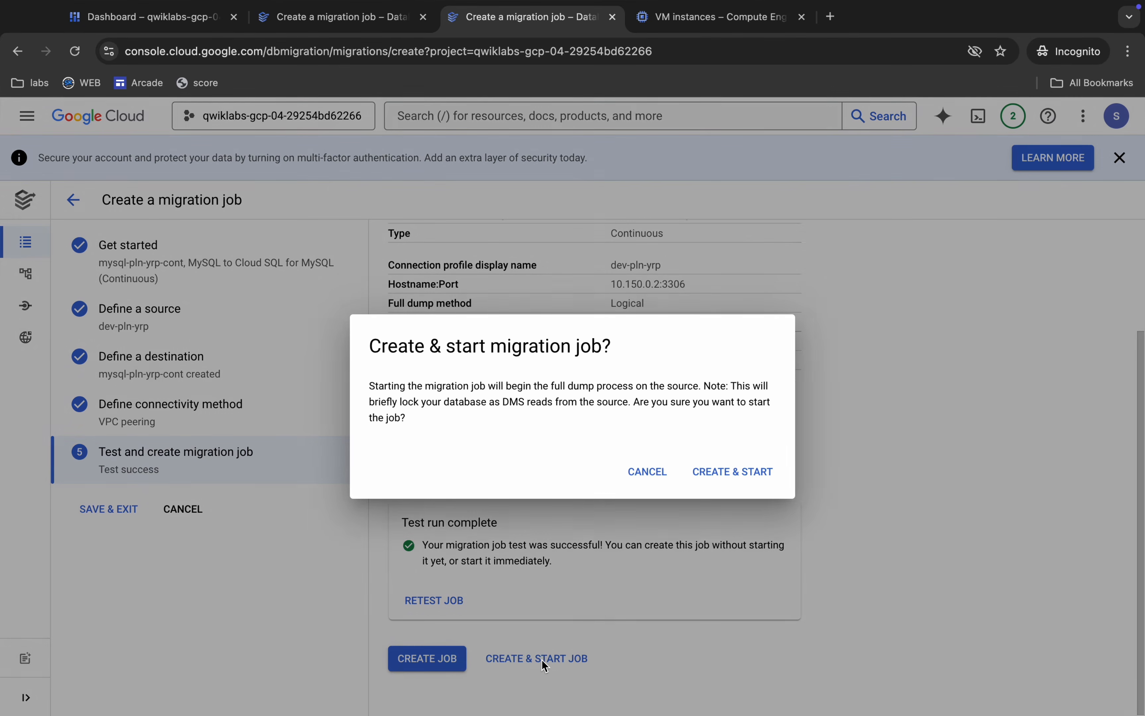
pyautogui.click(718, 480)
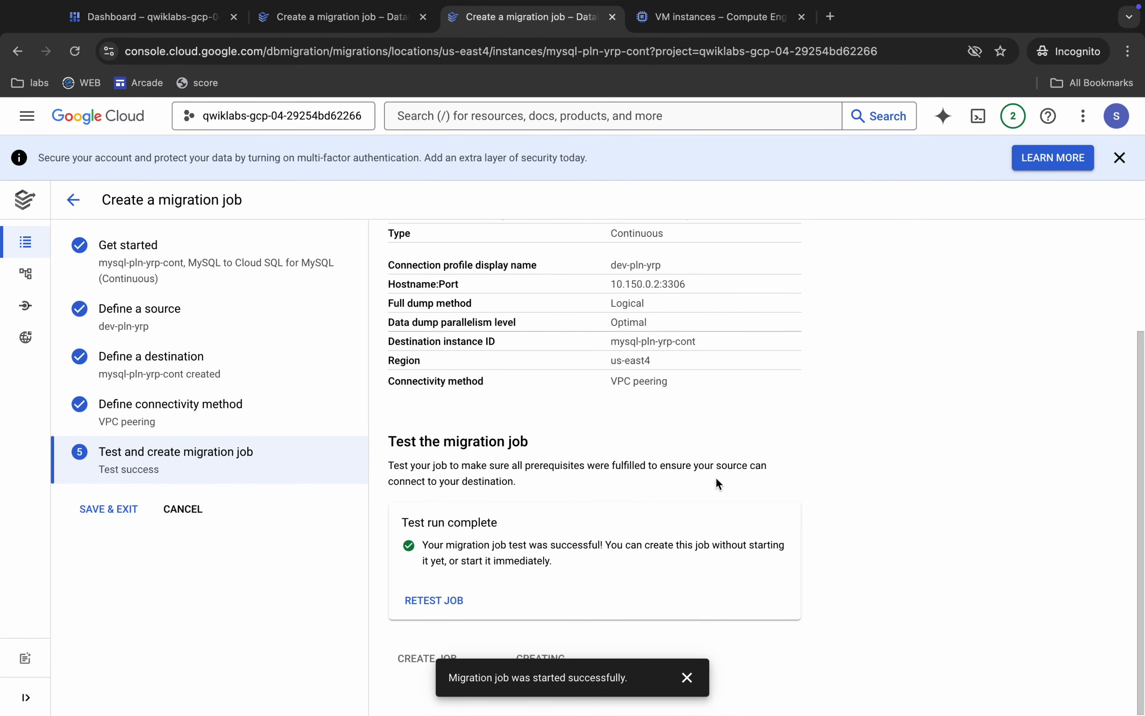
pyautogui.click(686, 676)
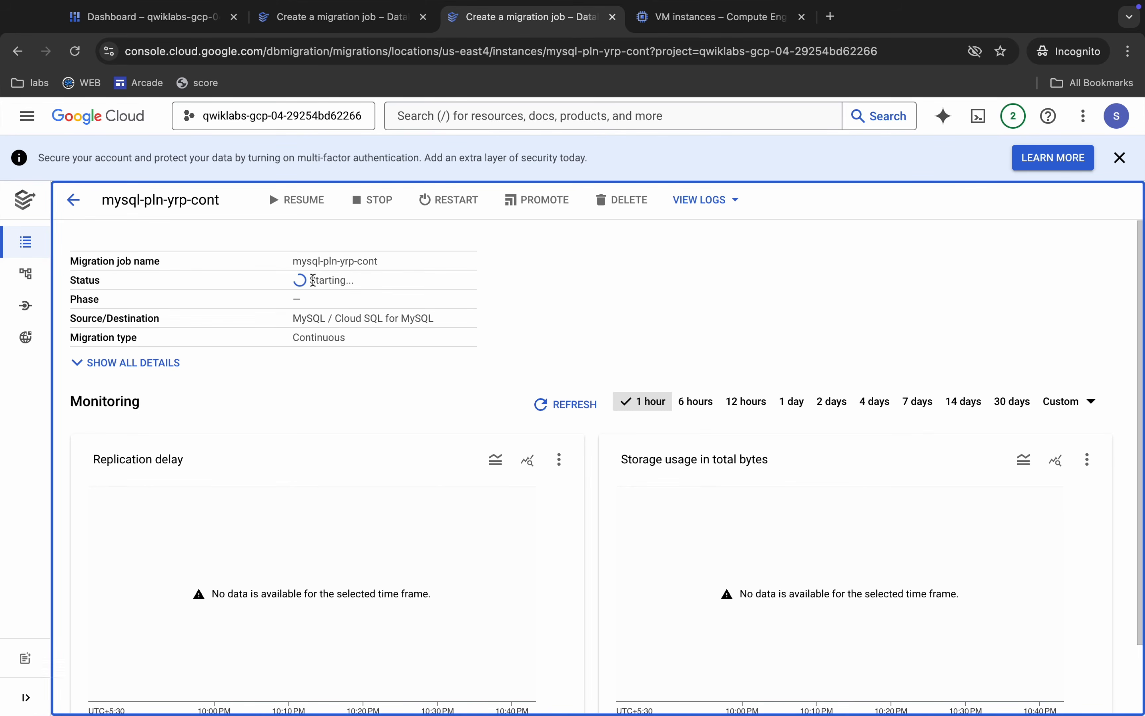
# Return from the one-time job to the list of migration jobs and refresh it to check both jobs' status.
pyautogui.click(333, 21)
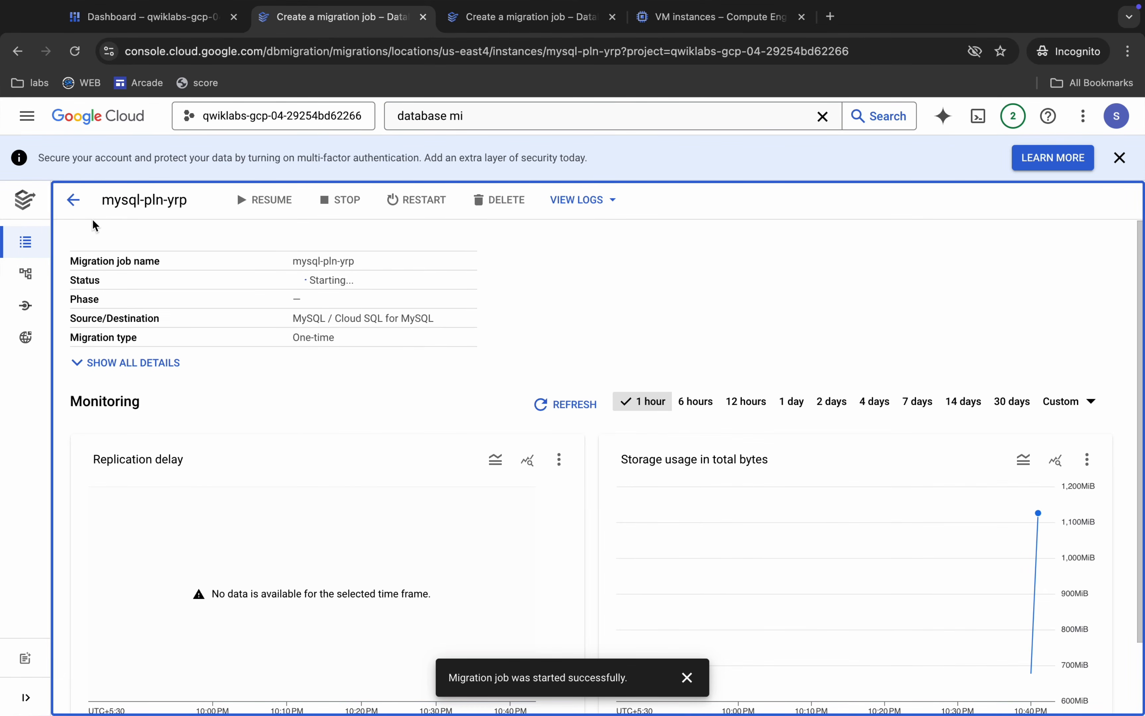
pyautogui.click(70, 199)
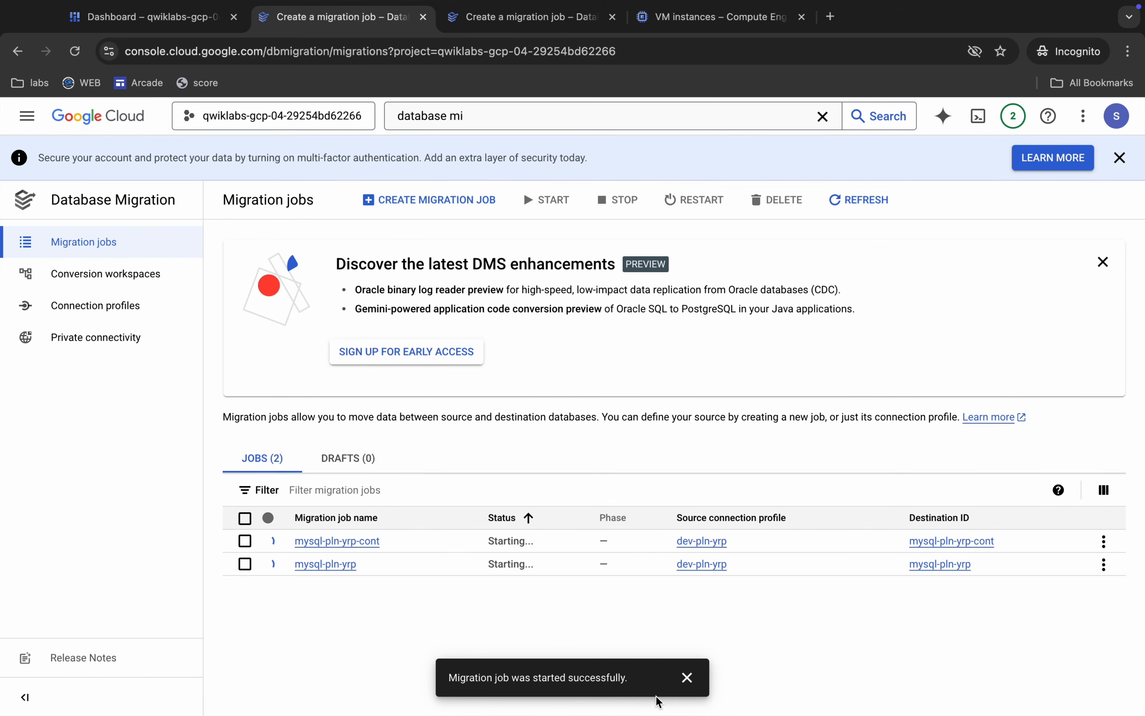
pyautogui.click(686, 676)
pyautogui.click(528, 517)
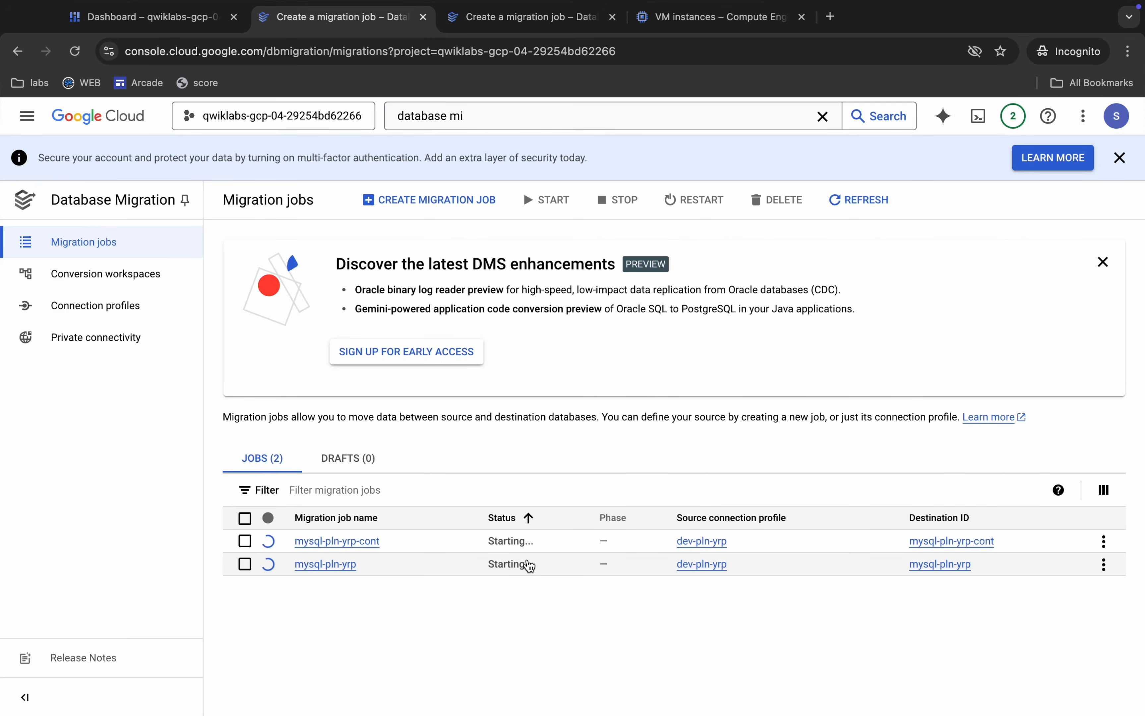
pyautogui.click(857, 204)
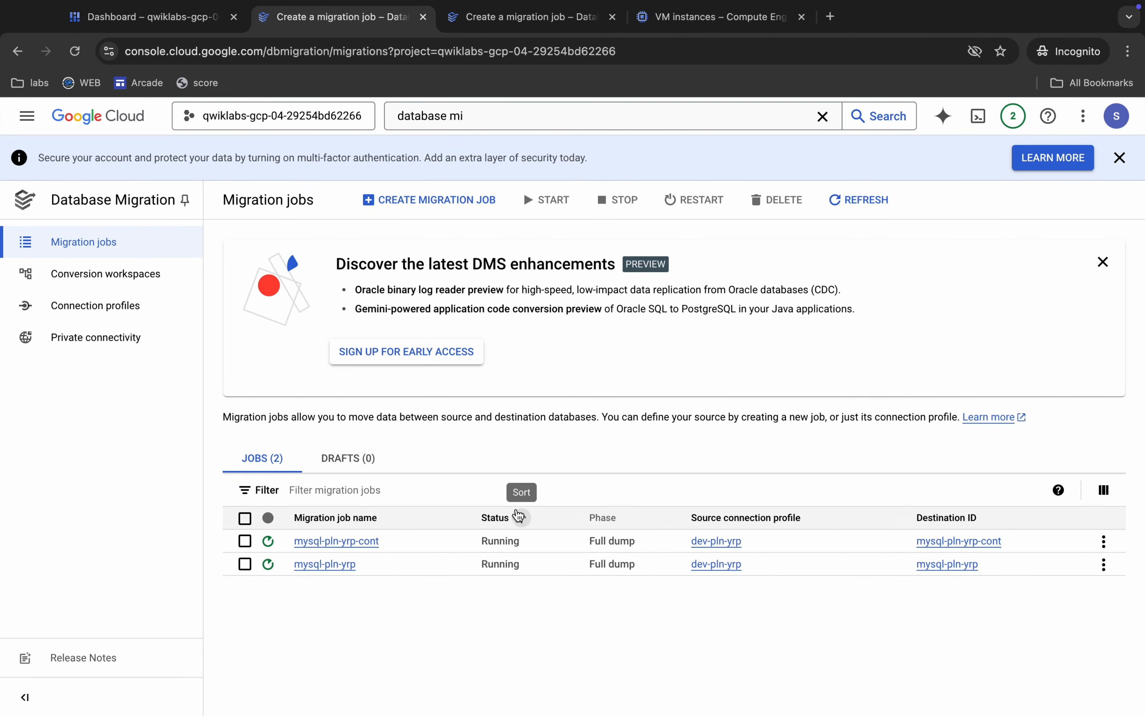
pyautogui.click(519, 515)
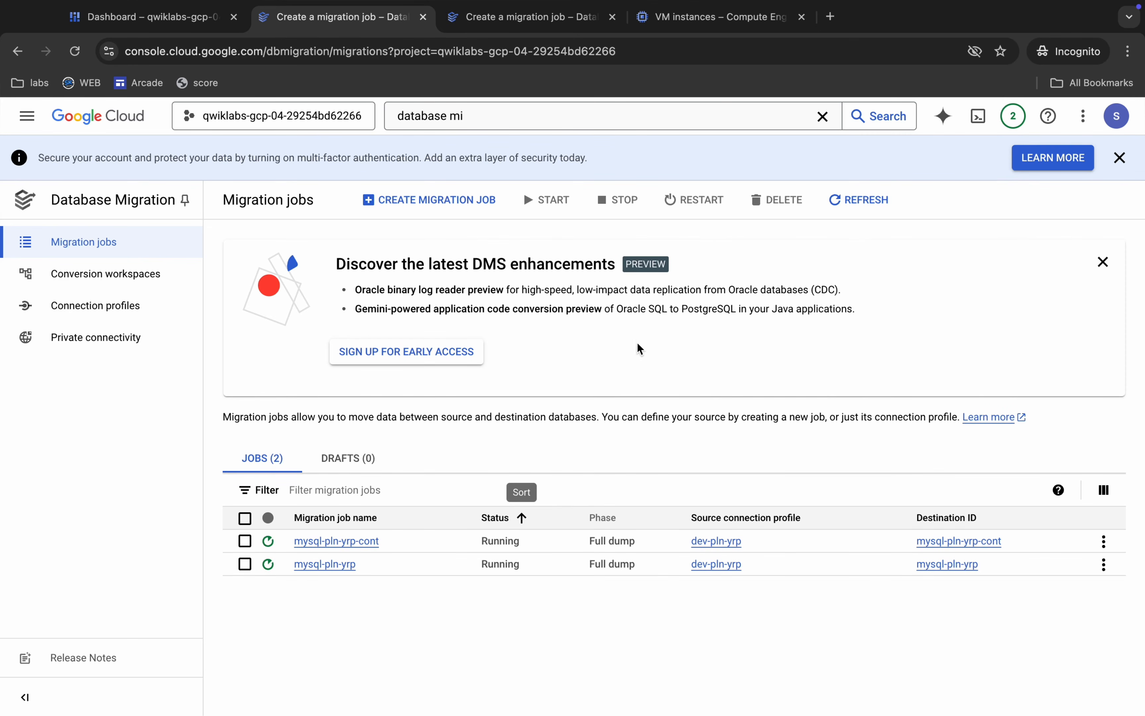
# Open and authorize a browser SSH session to the dev-pln-yrp VM, and switch back to the lab instructions window.
pyautogui.click(693, 21)
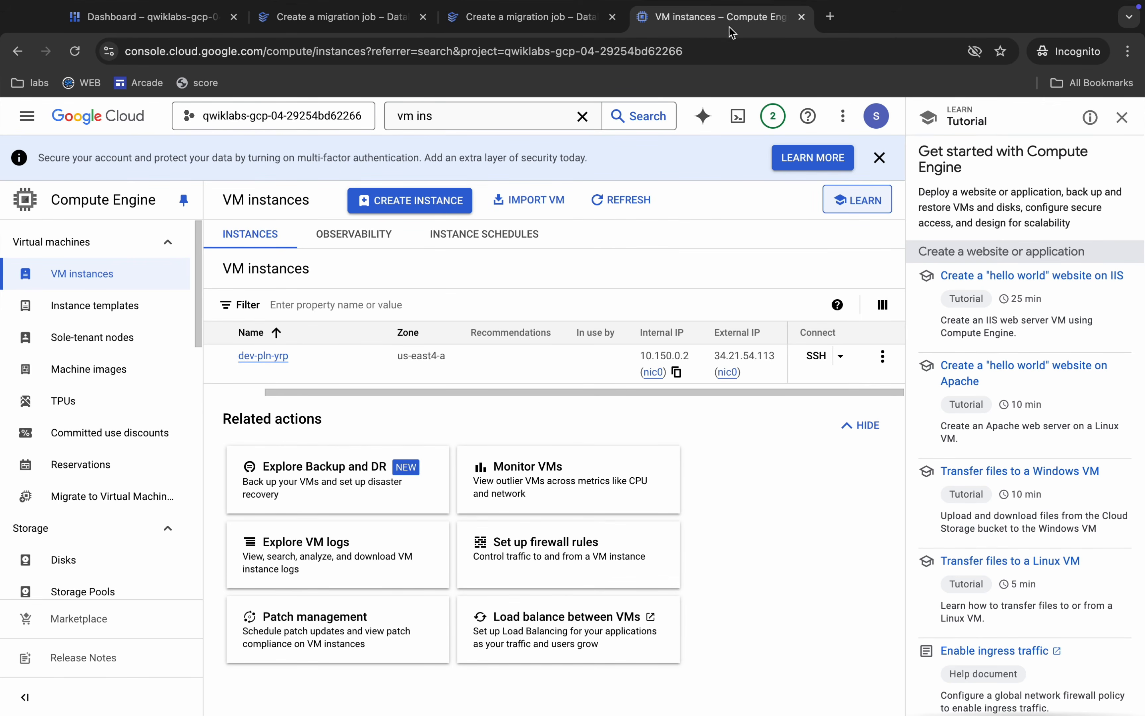
pyautogui.click(822, 358)
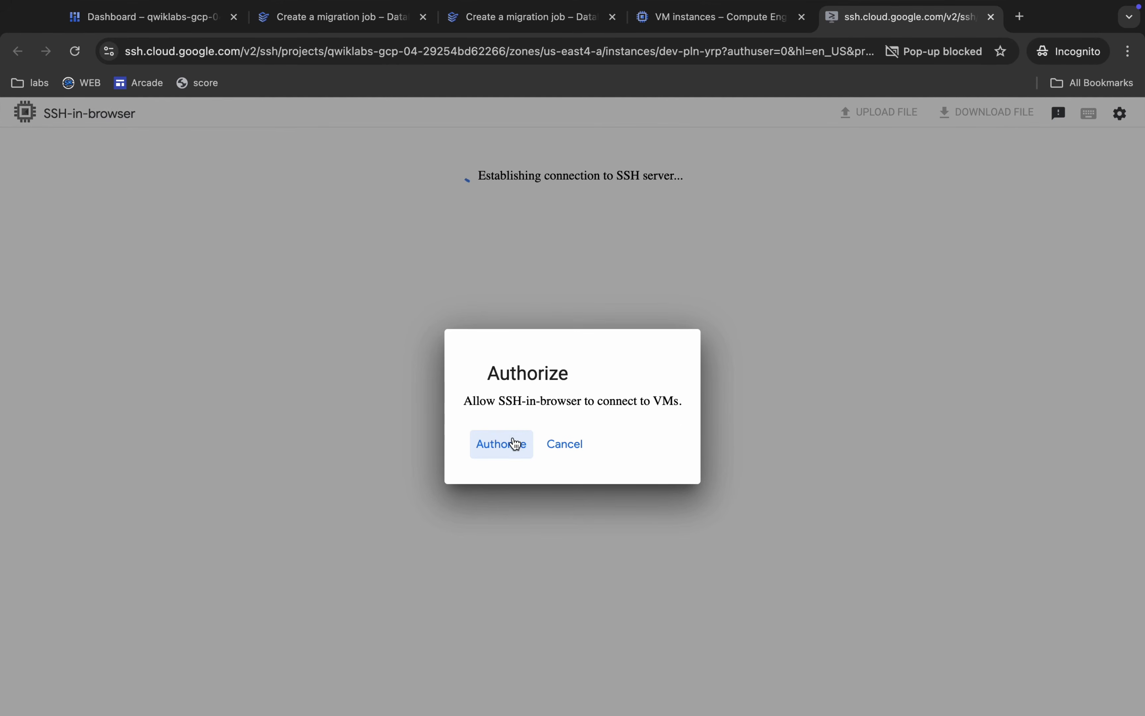
pyautogui.click(501, 443)
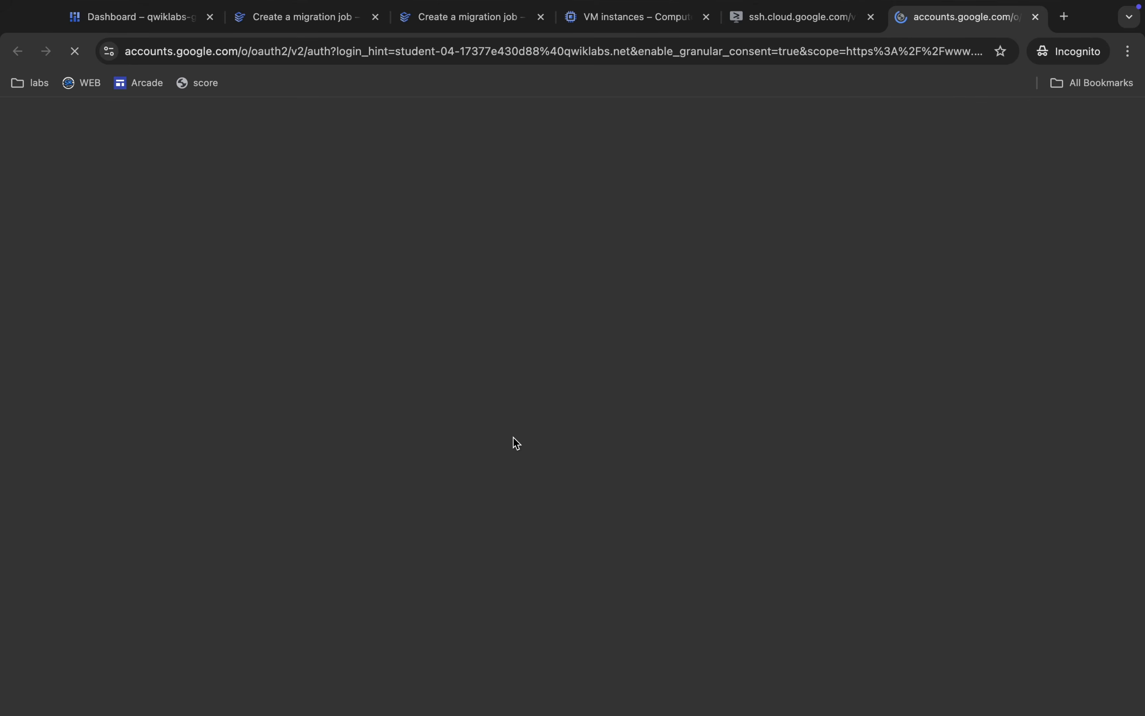
pyautogui.hotkey('ctrl', 'Left')
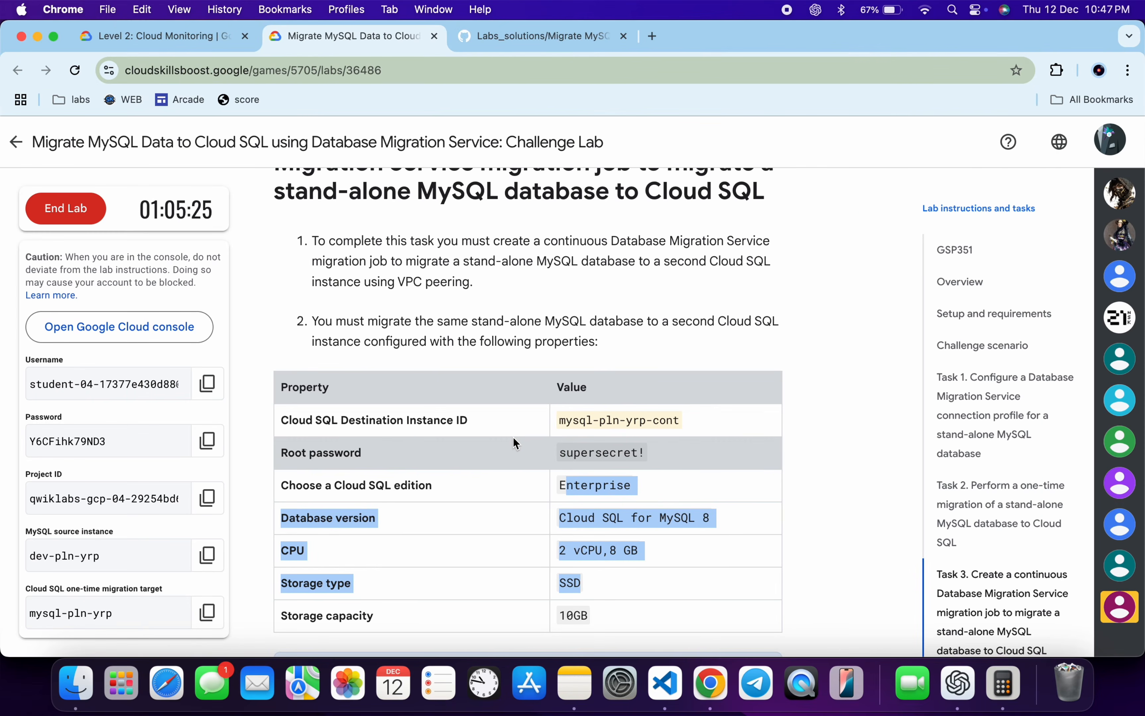
# Copy the command mysql -u admin -p from the GitHub solution page and run it in the SSH session.
pyautogui.click(530, 33)
pyautogui.scroll(-5, 516, 371)
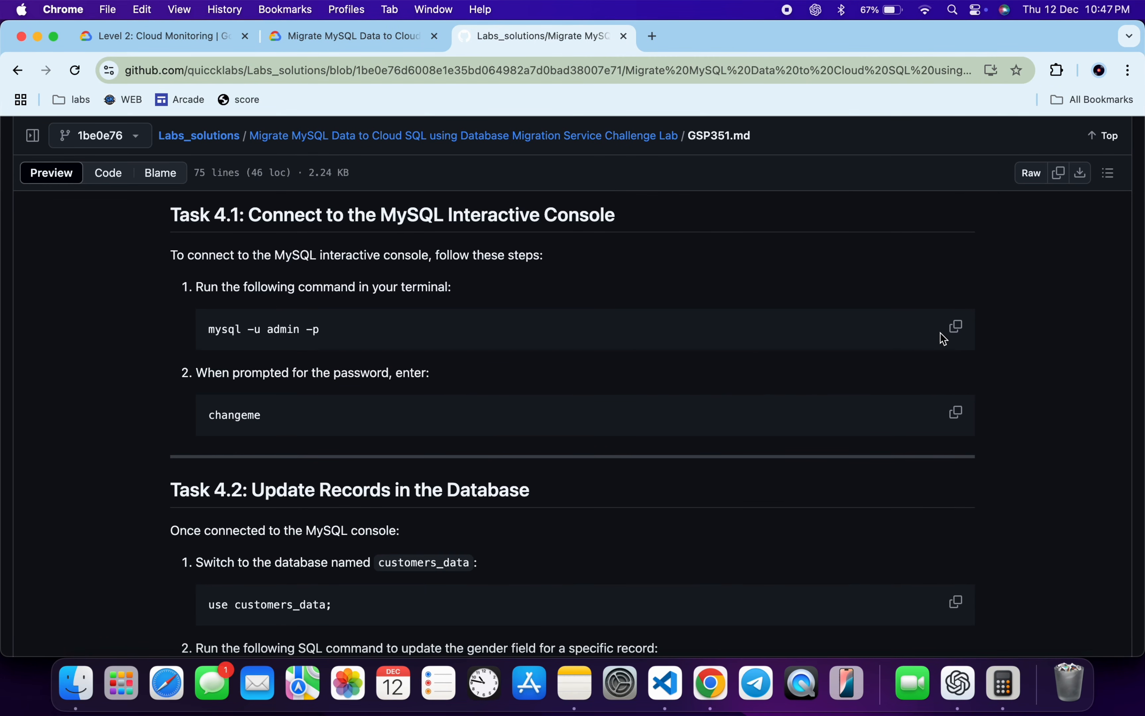
pyautogui.click(958, 330)
pyautogui.hotkey('ctrl', 'Right')
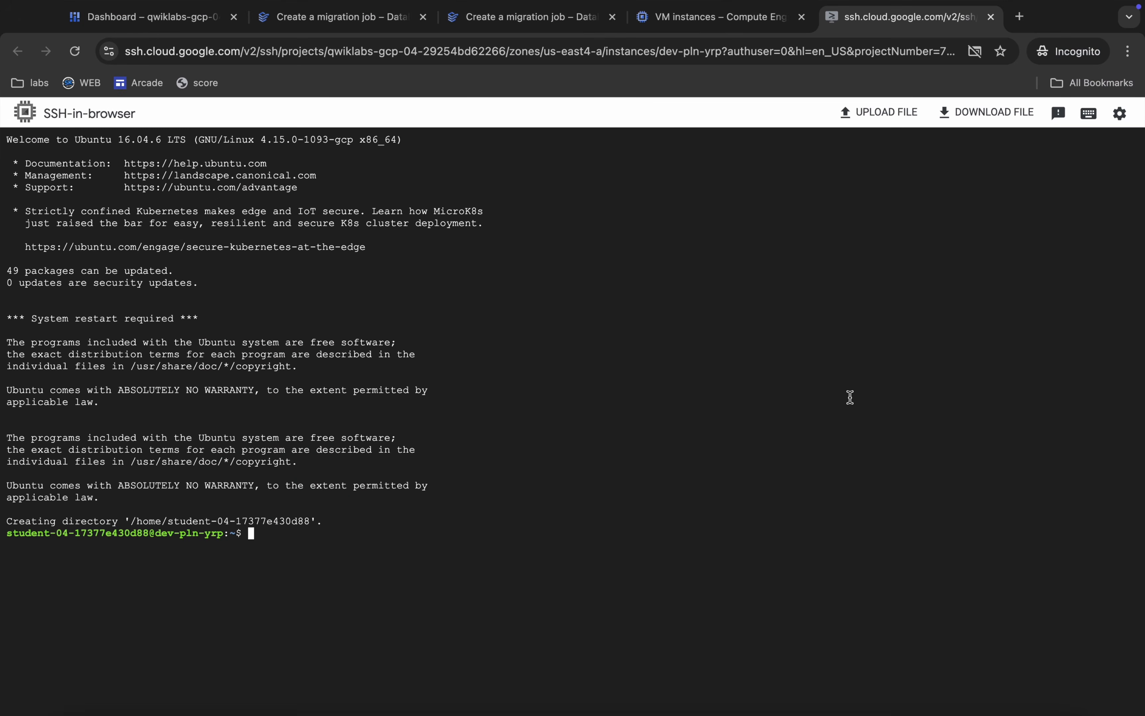
pyautogui.press('super+v')
pyautogui.press('Return')
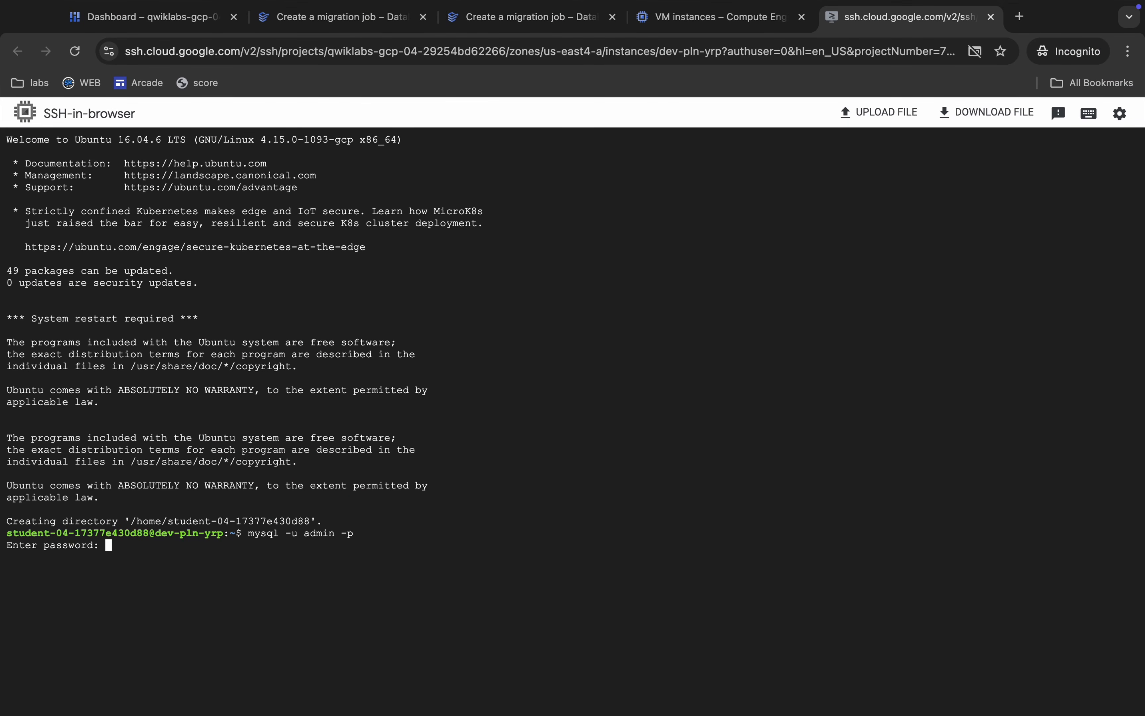
# Copy the MySQL admin password from the solution page and enter it at the SSH session's password prompt.
pyautogui.hotkey('ctrl', 'Left')
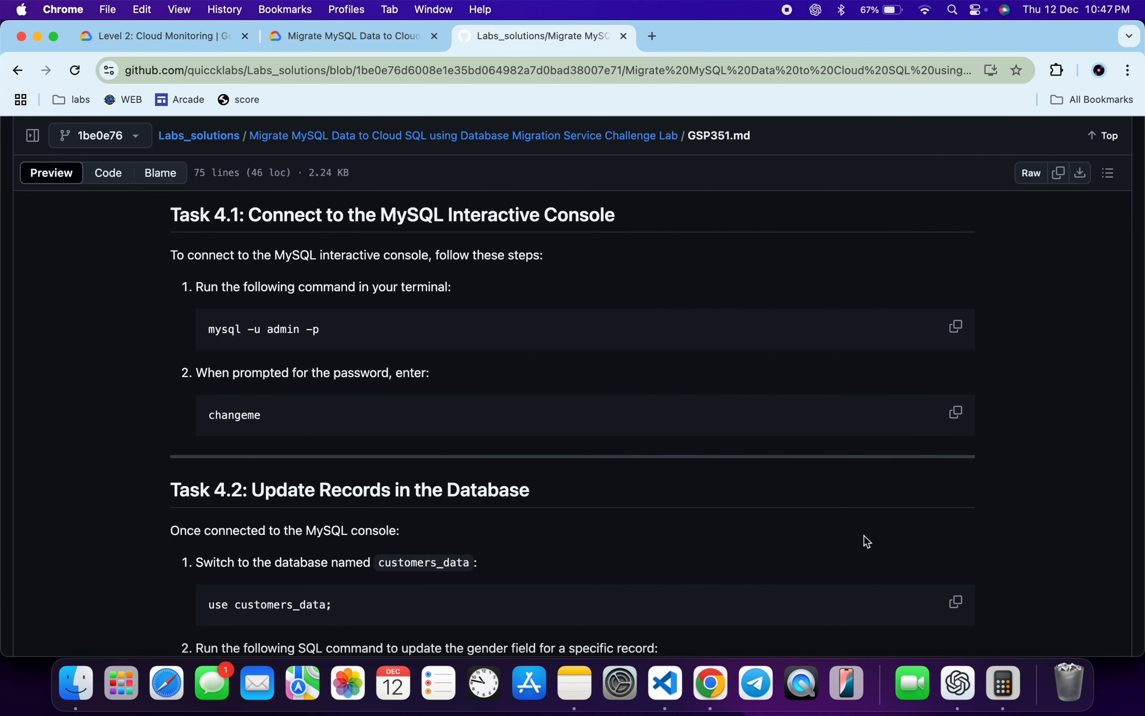
pyautogui.click(955, 412)
pyautogui.hotkey('ctrl', 'Right')
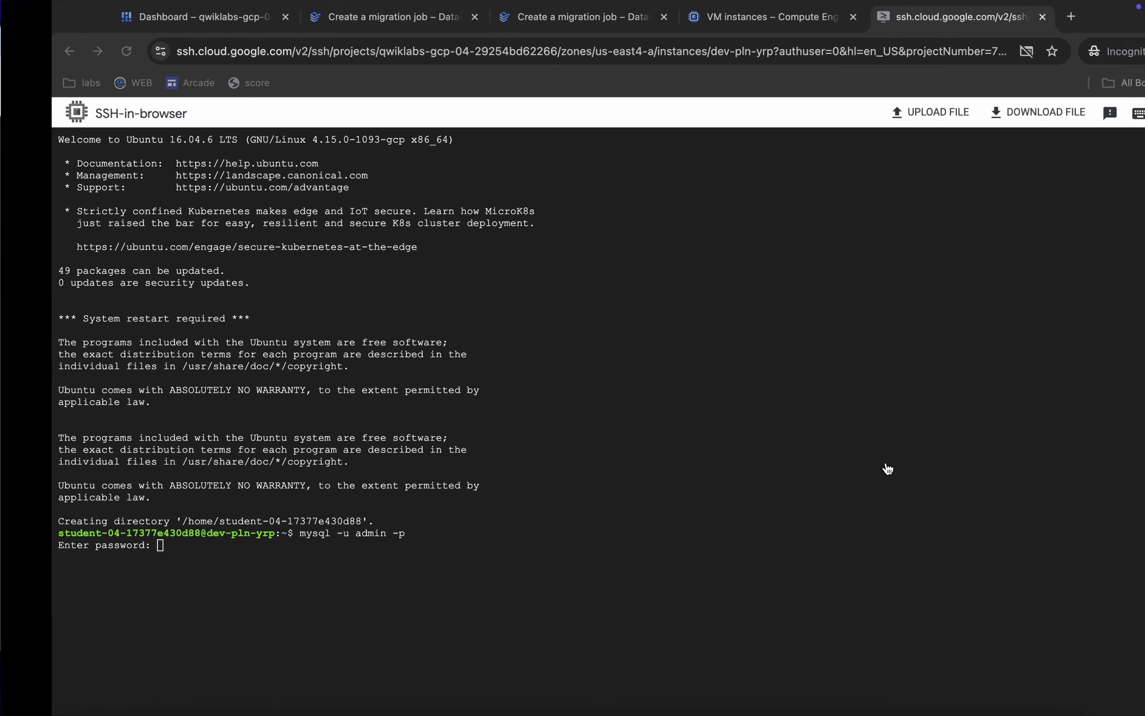
pyautogui.press('super+v')
pyautogui.press('Return')
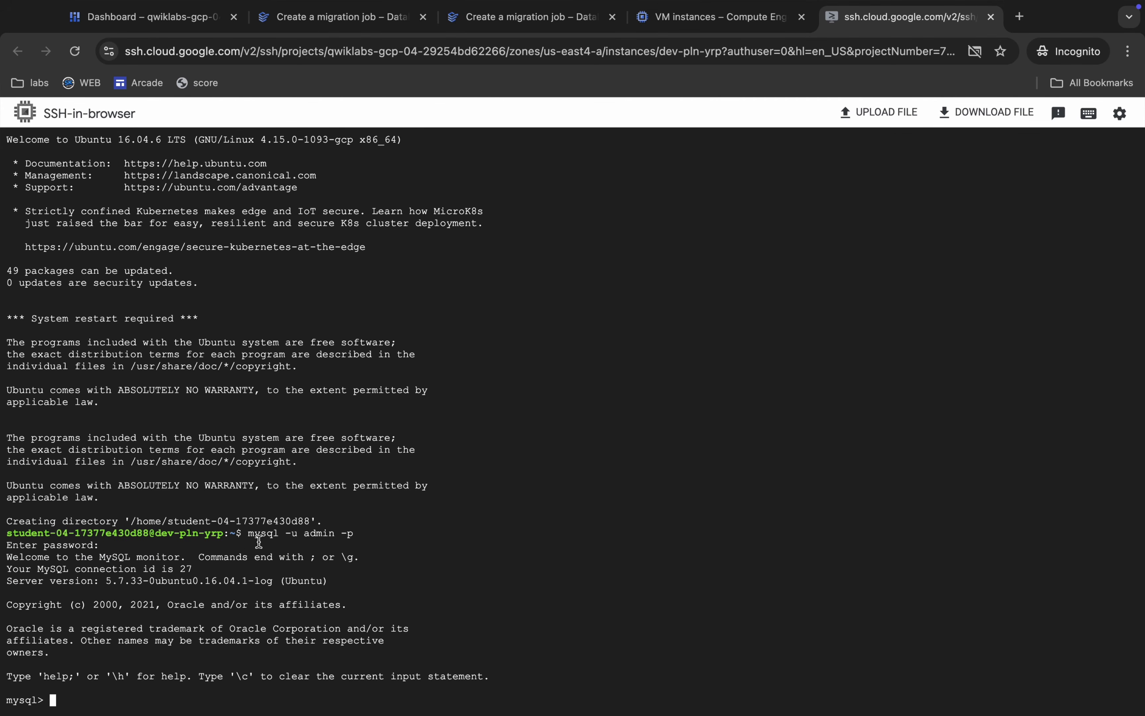
# Copy the statement use customers_data; from Task 4.2 of the solution page and run it in the MySQL console.
pyautogui.hotkey('ctrl', 'Left')
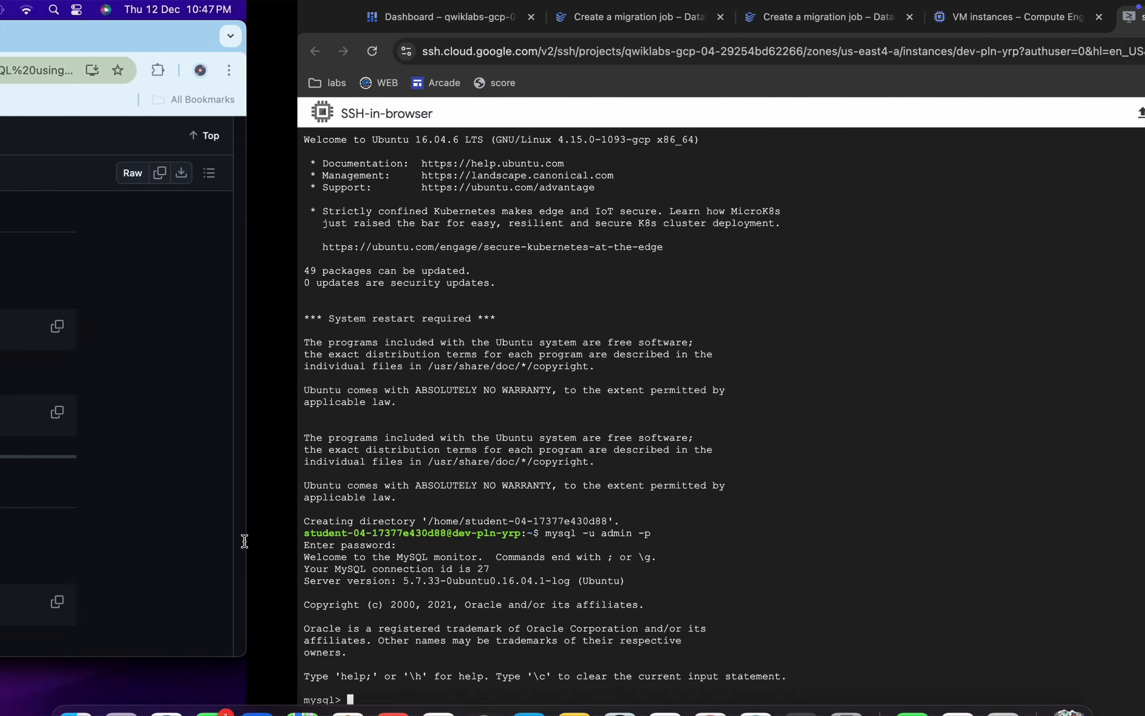
pyautogui.scroll(-3, 566, 398)
pyautogui.scroll(-2, 568, 405)
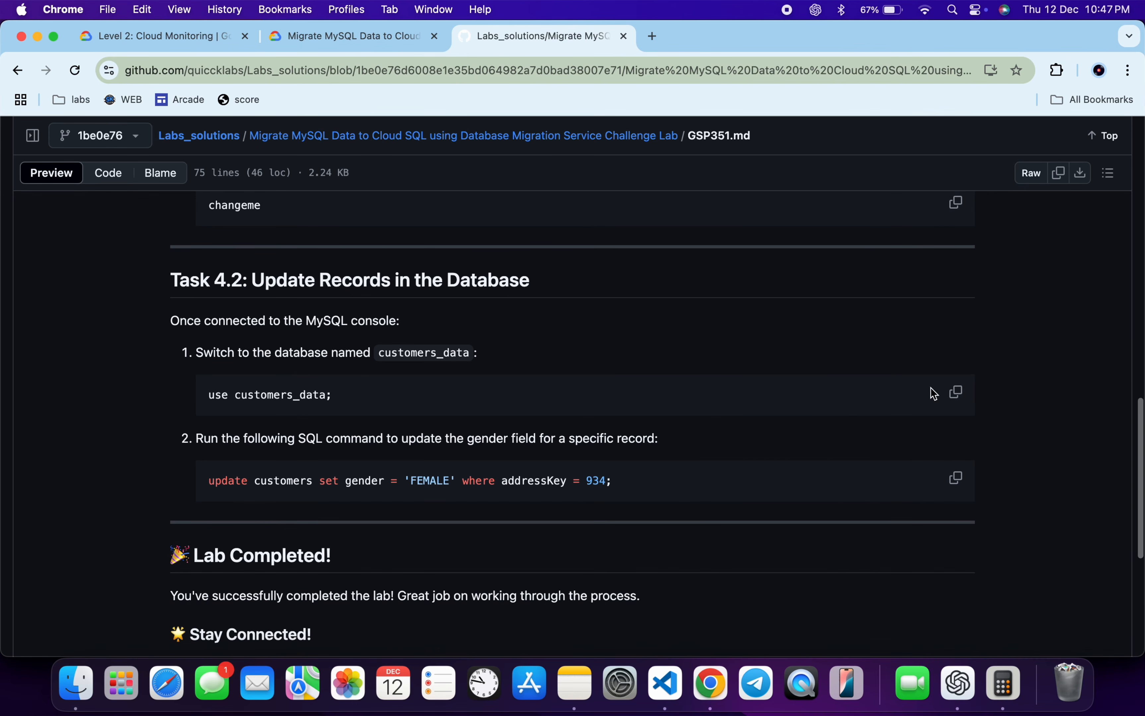
pyautogui.click(954, 394)
pyautogui.hotkey('ctrl', 'Right')
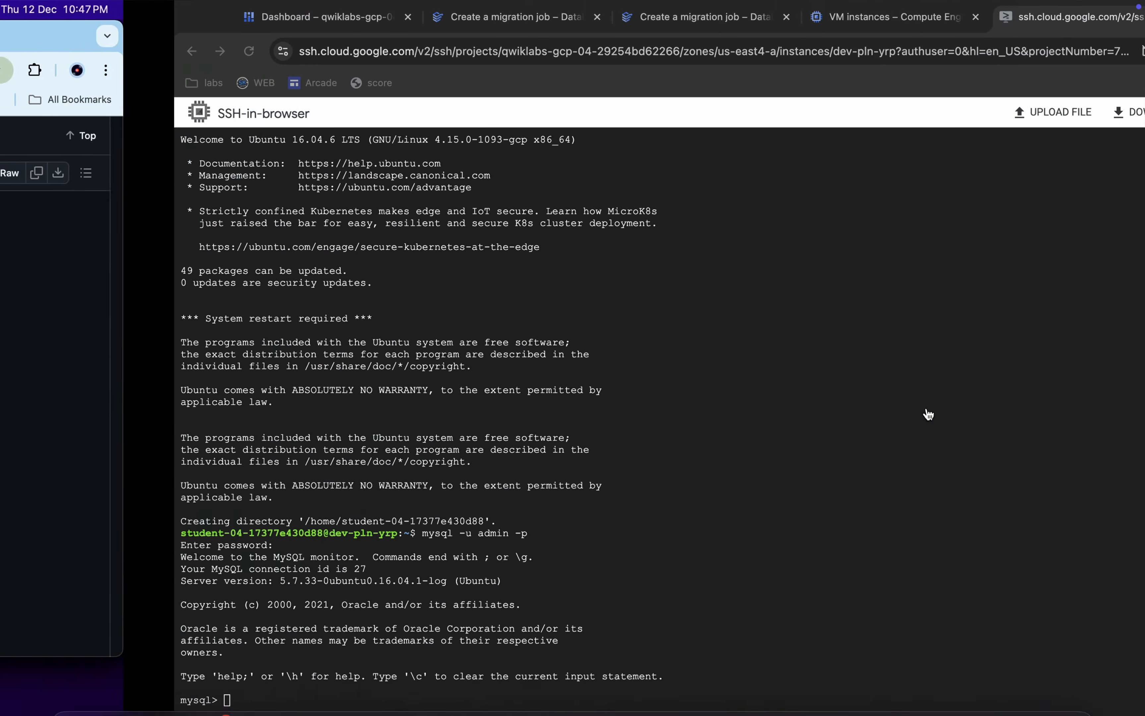
pyautogui.press('super+v')
pyautogui.press('Return')
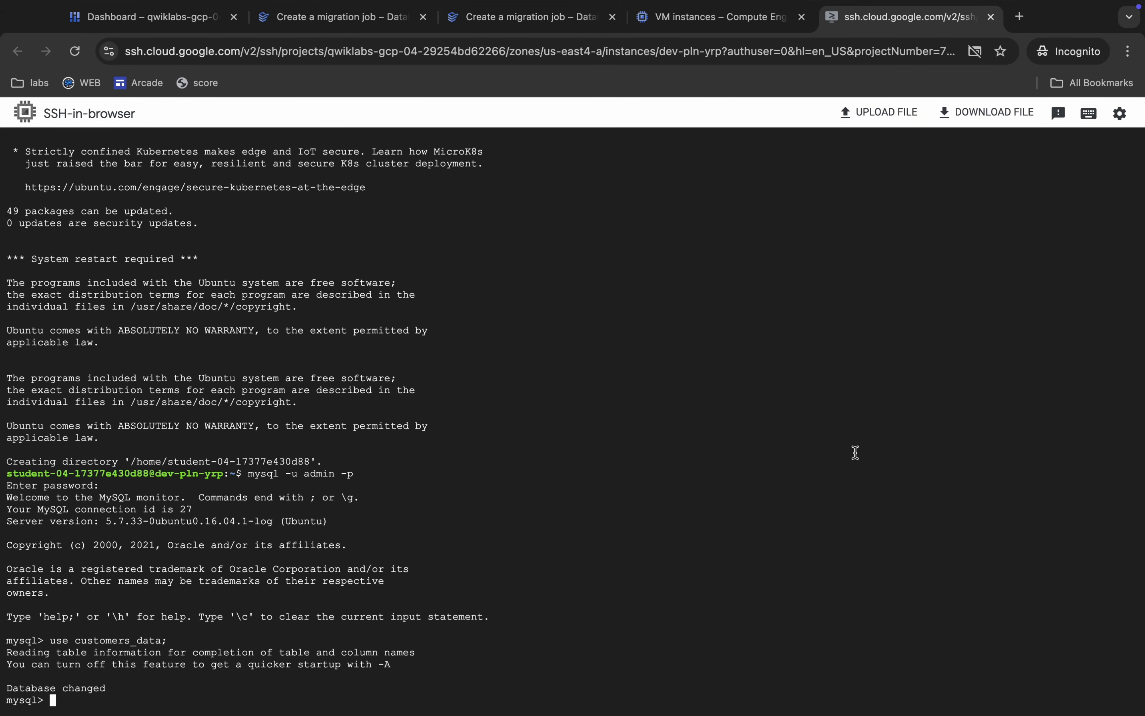
# Copy and run update customers set gender = 'FEMALE' where addressKey = 934; in the MySQL console.
pyautogui.hotkey('ctrl', 'Left')
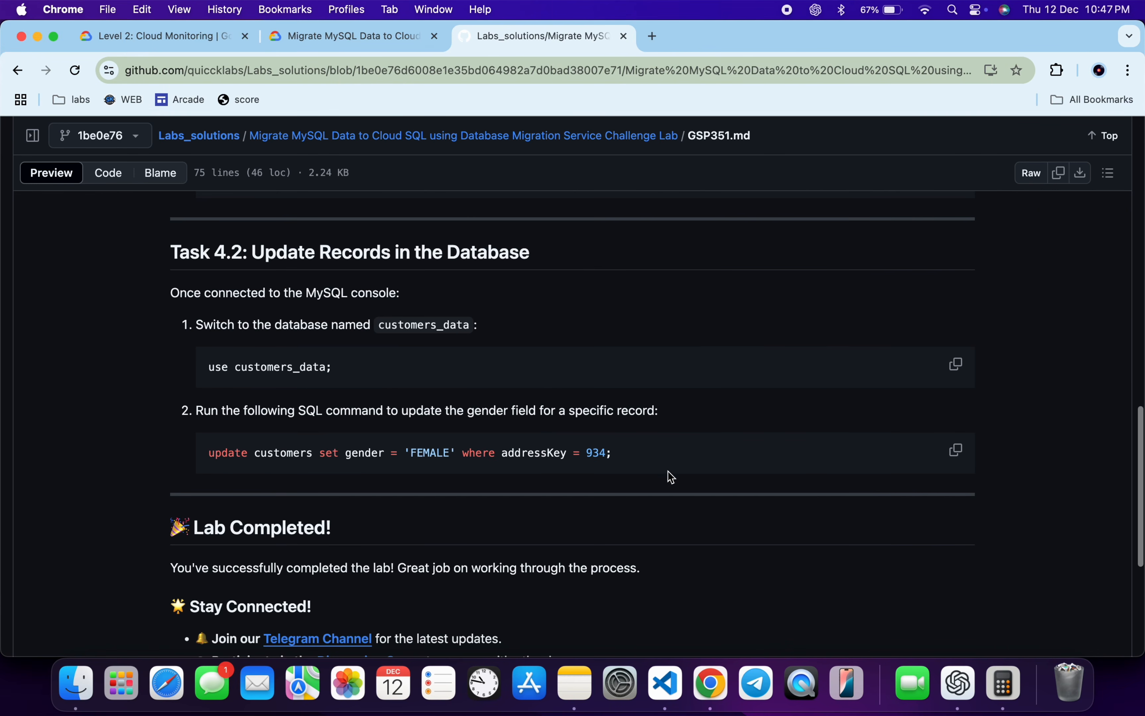
pyautogui.click(955, 448)
pyautogui.hotkey('ctrl', 'Right')
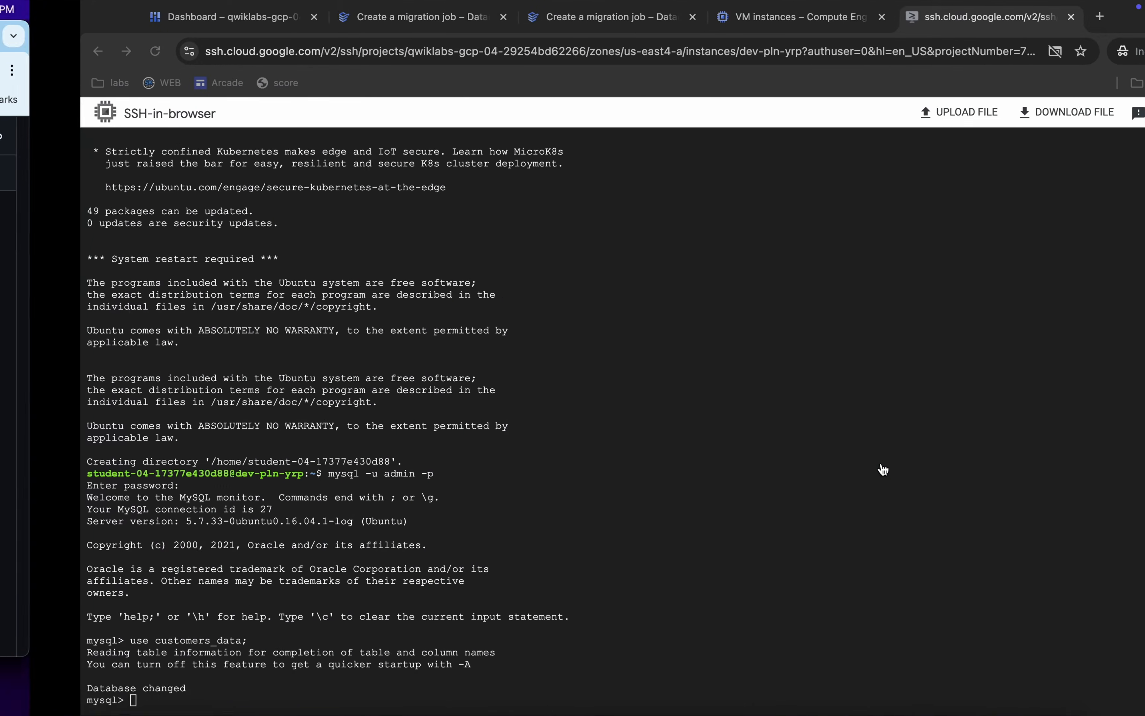
pyautogui.press('super+v')
pyautogui.press('Return')
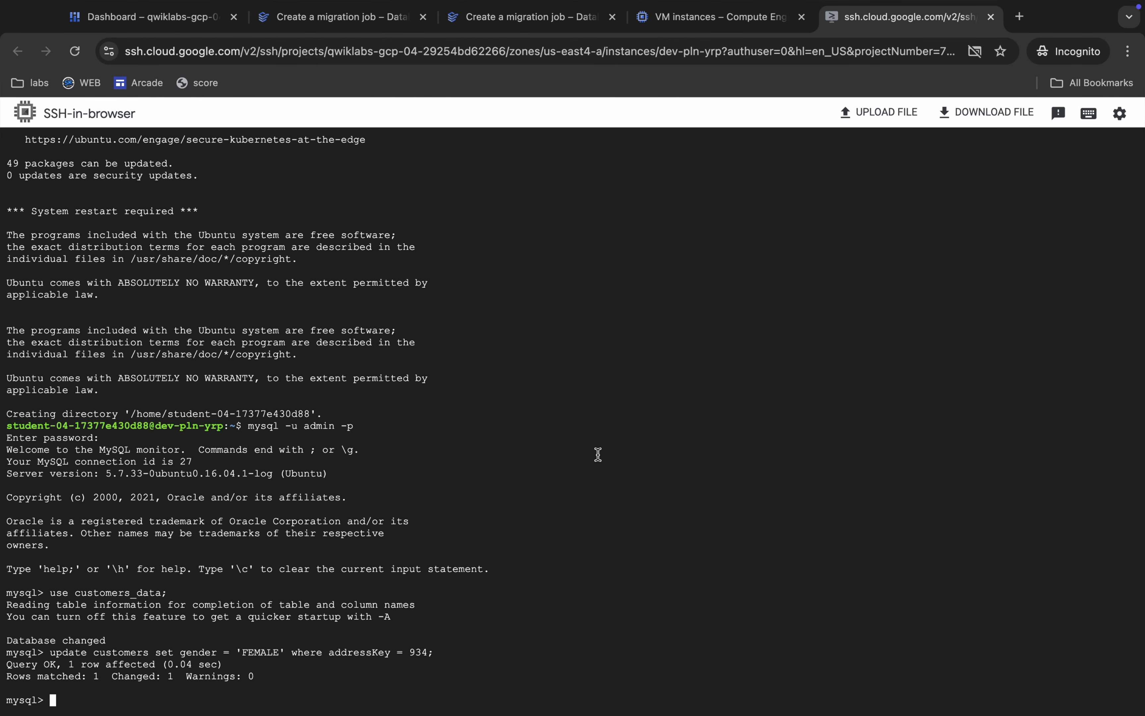
# Consult Task 5 in the lab instructions and promote the continuous migration job mysql-pln-yrp-cont.
pyautogui.hotkey('ctrl', 'Left')
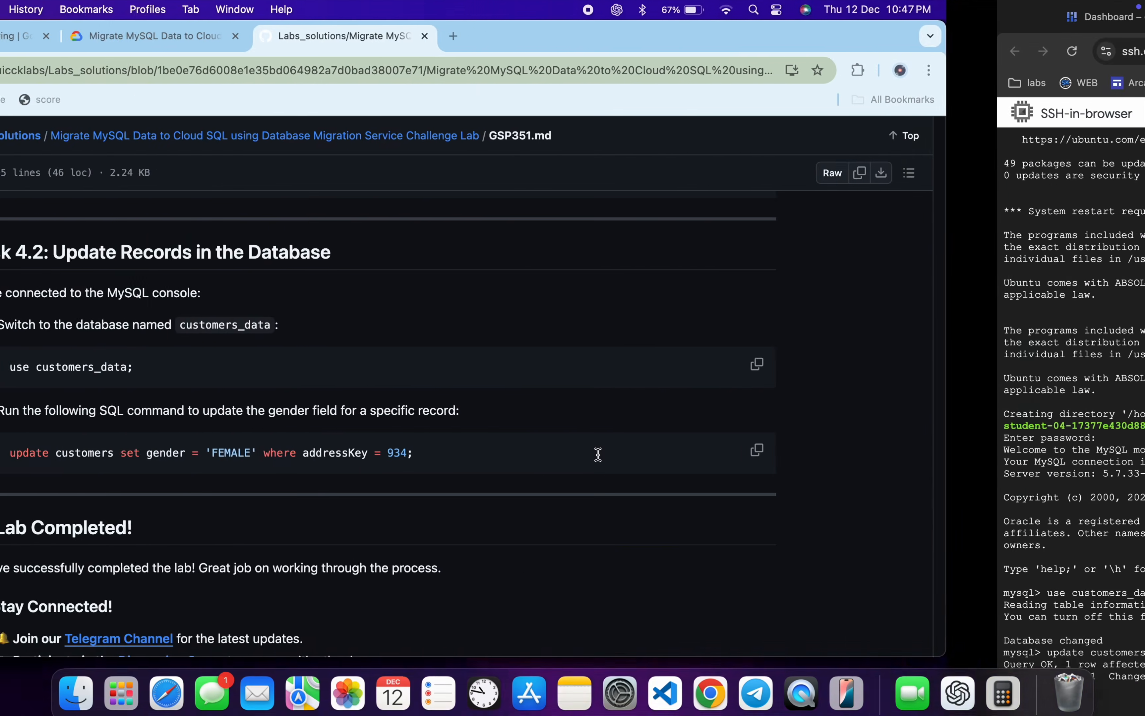
pyautogui.click(376, 32)
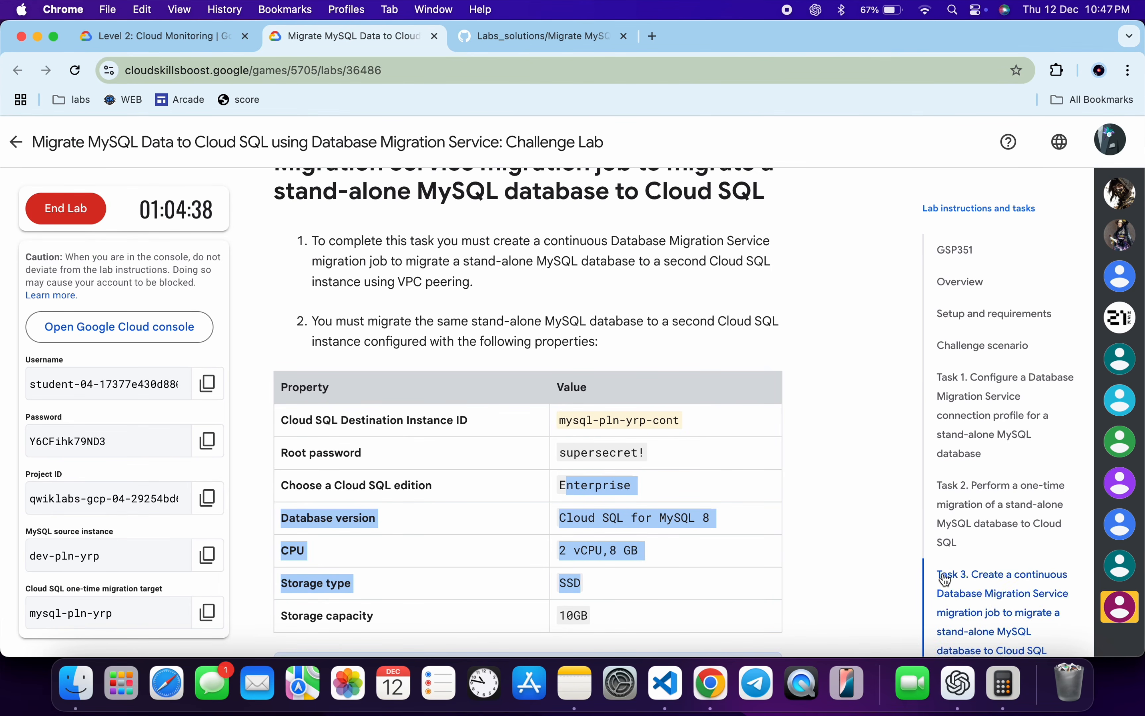
pyautogui.scroll(-5, 966, 583)
pyautogui.click(971, 518)
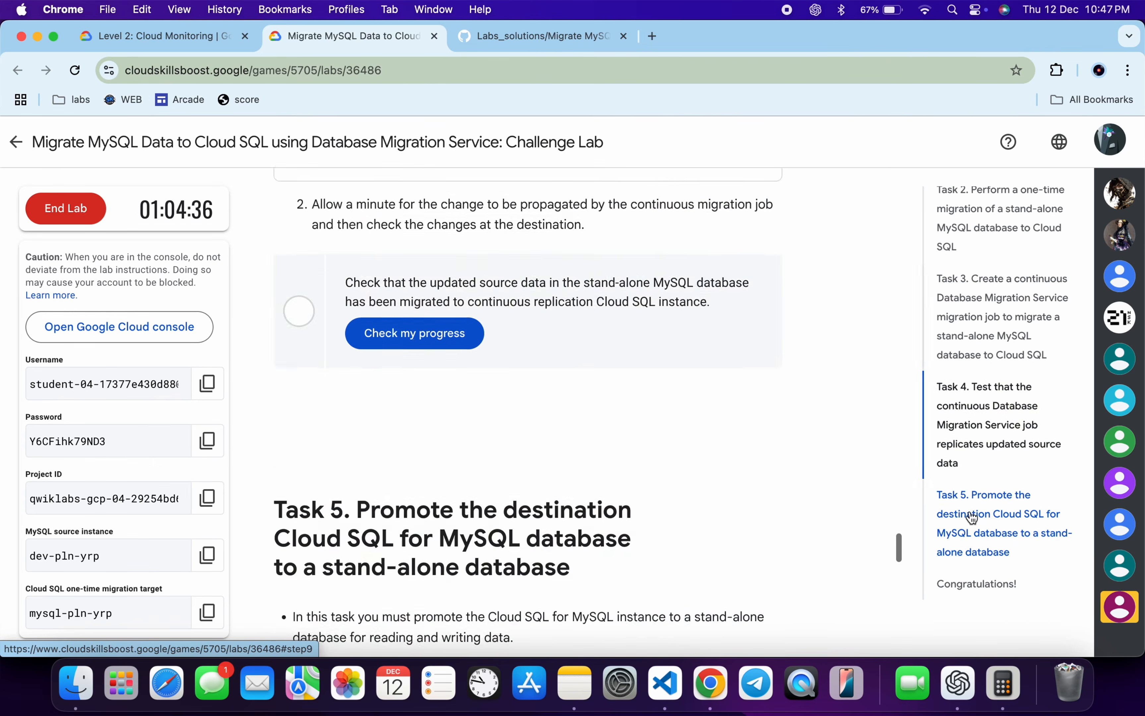
pyautogui.moveTo(371, 227); pyautogui.dragTo(441, 227)
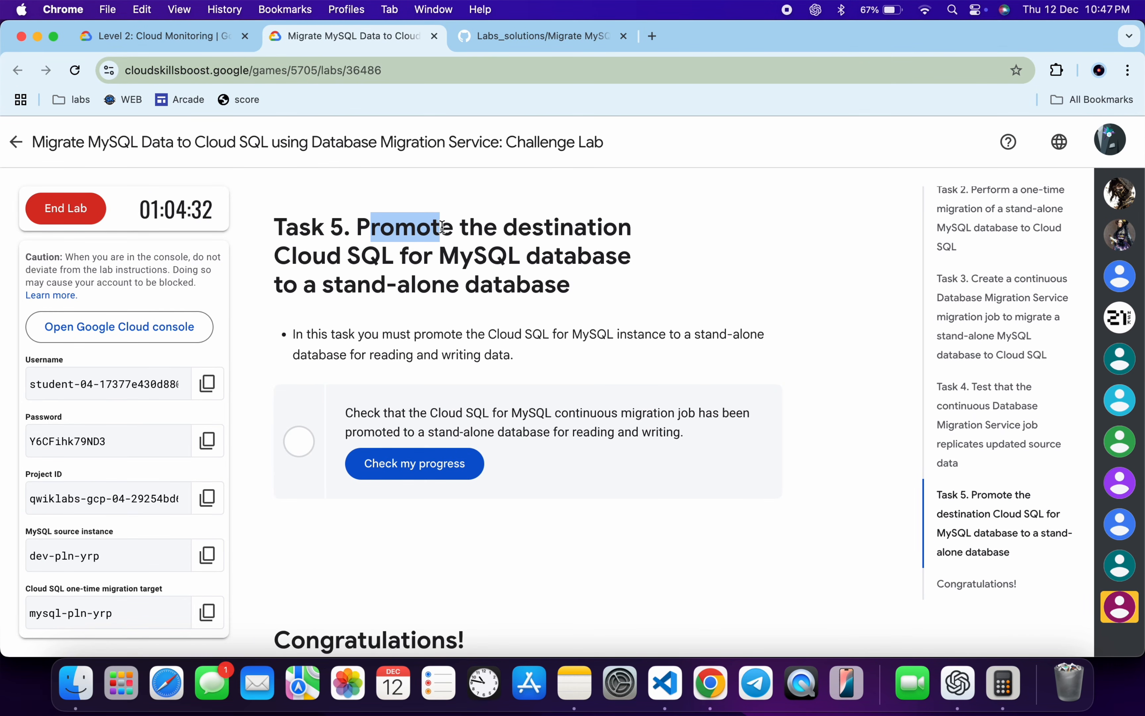
pyautogui.hotkey('ctrl', 'Right')
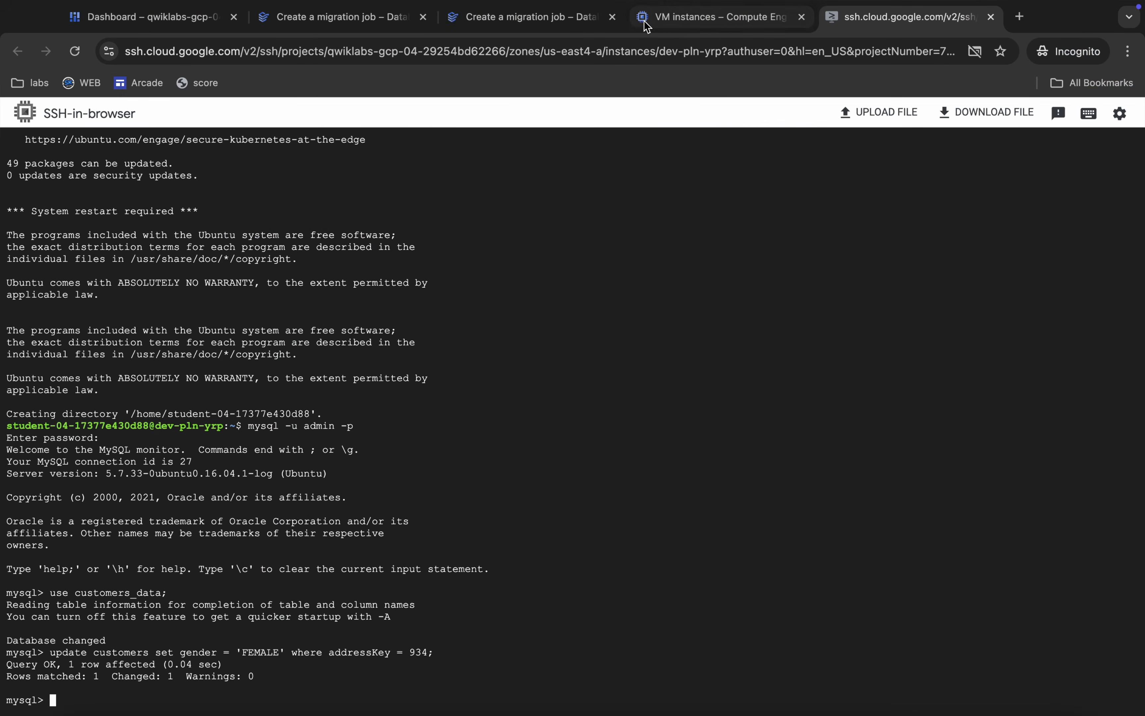
pyautogui.click(533, 18)
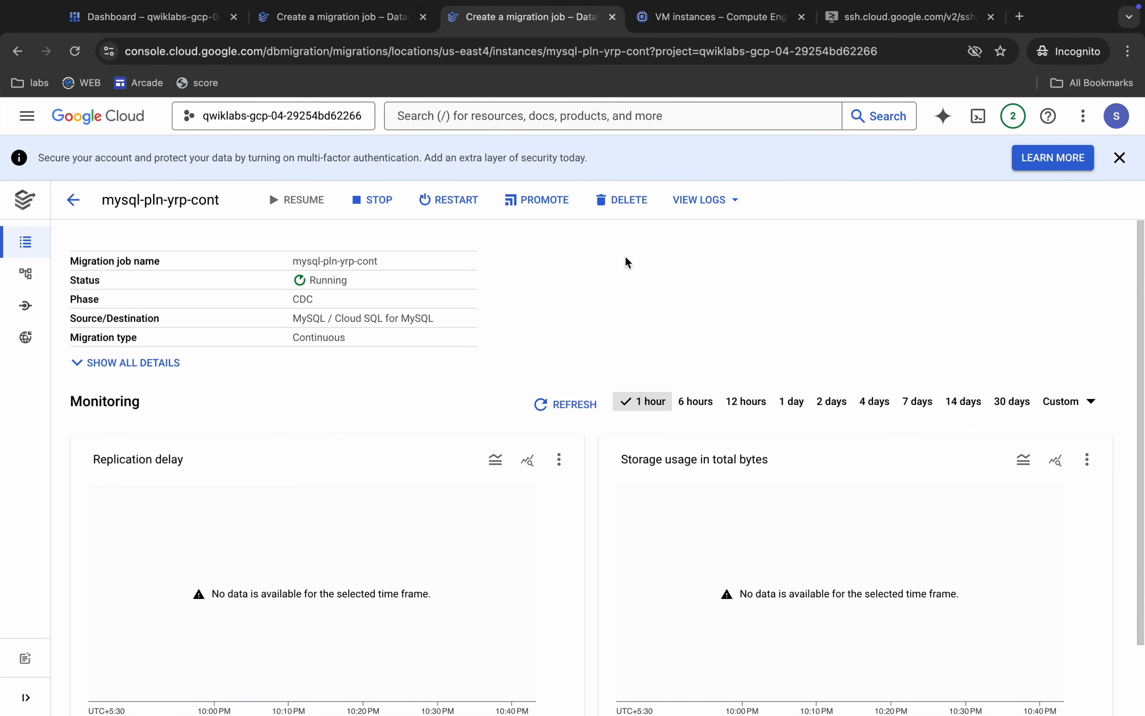
pyautogui.click(543, 205)
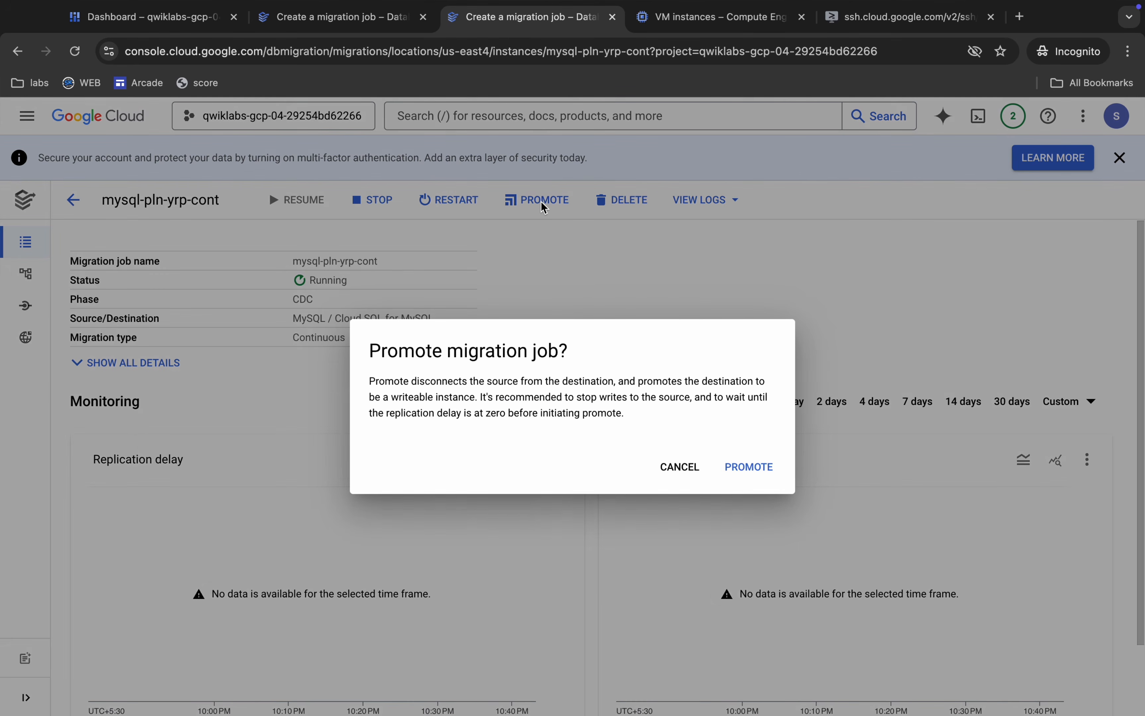
pyautogui.click(749, 469)
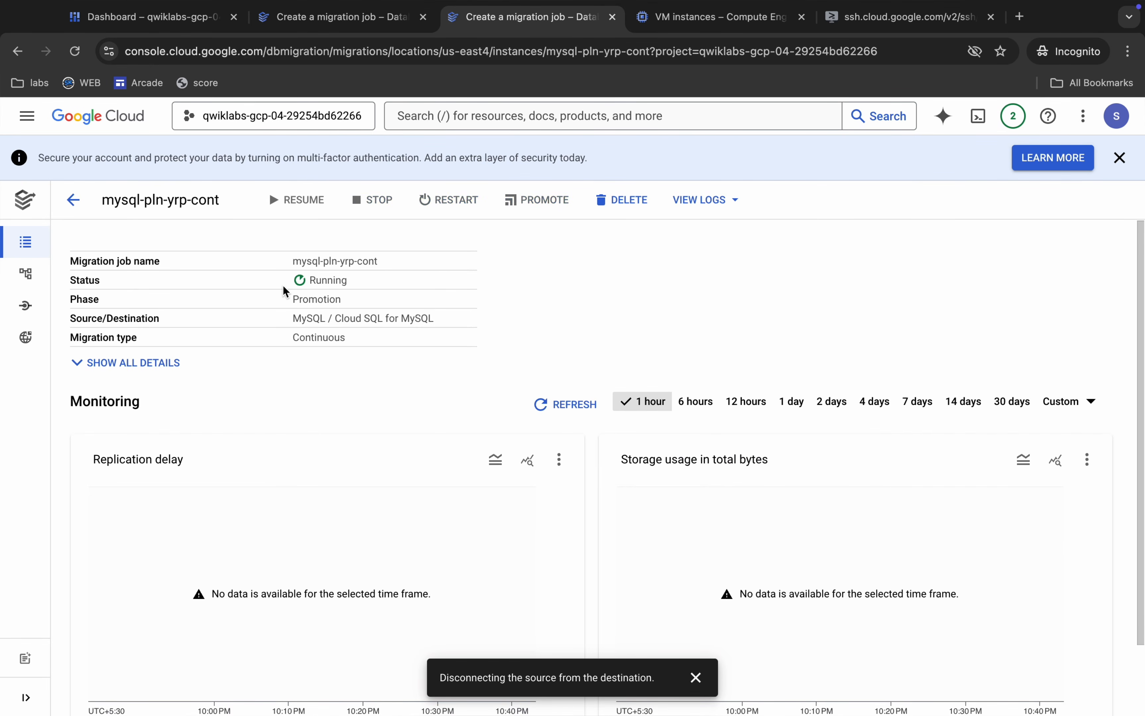
# Check the status of mysql-pln-yrp-cont, and refresh the list of migration jobs to compare both jobs.
pyautogui.moveTo(290, 279); pyautogui.dragTo(363, 287)
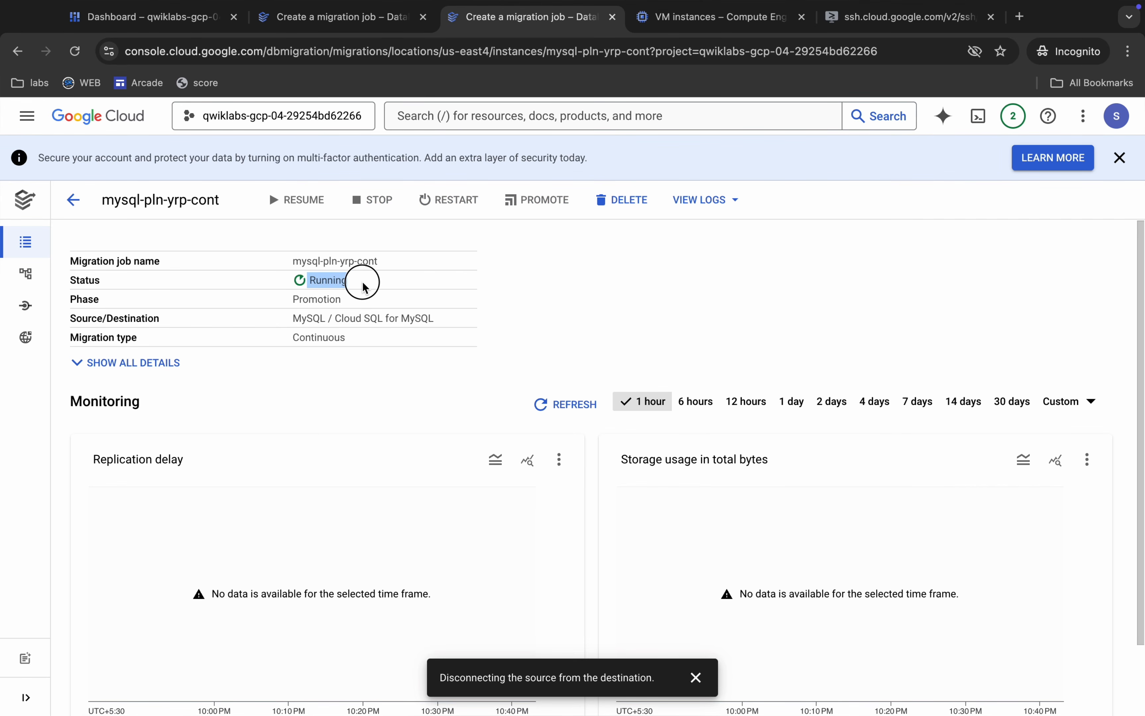
pyautogui.click(353, 25)
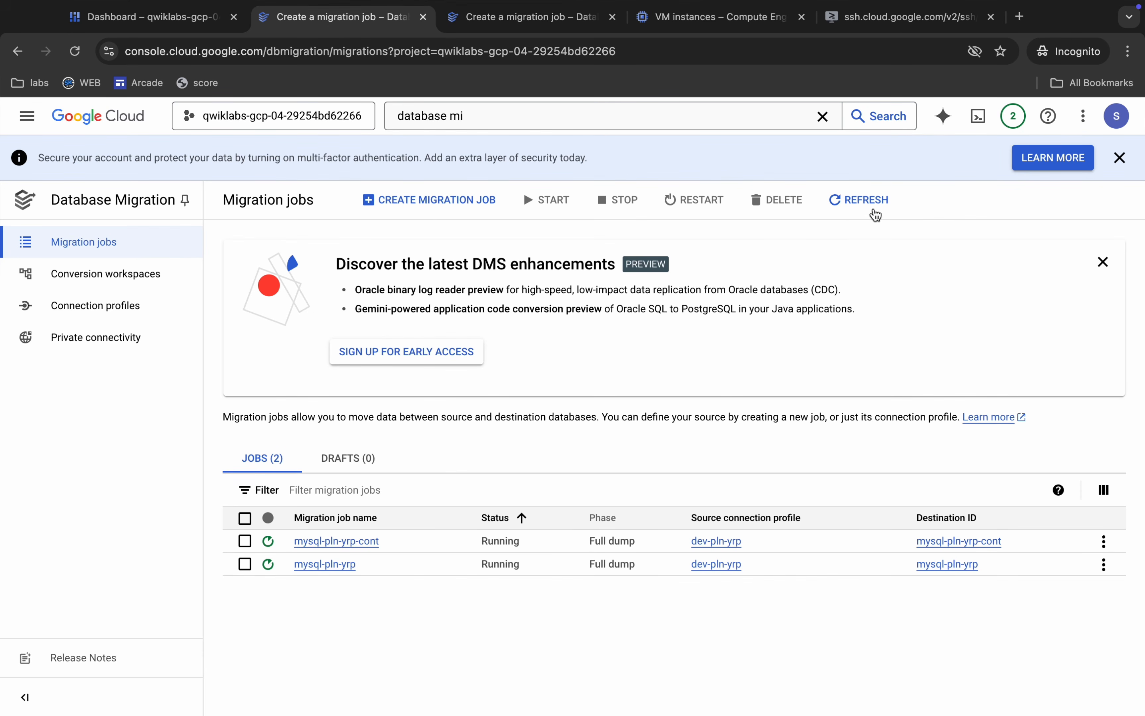
pyautogui.click(863, 202)
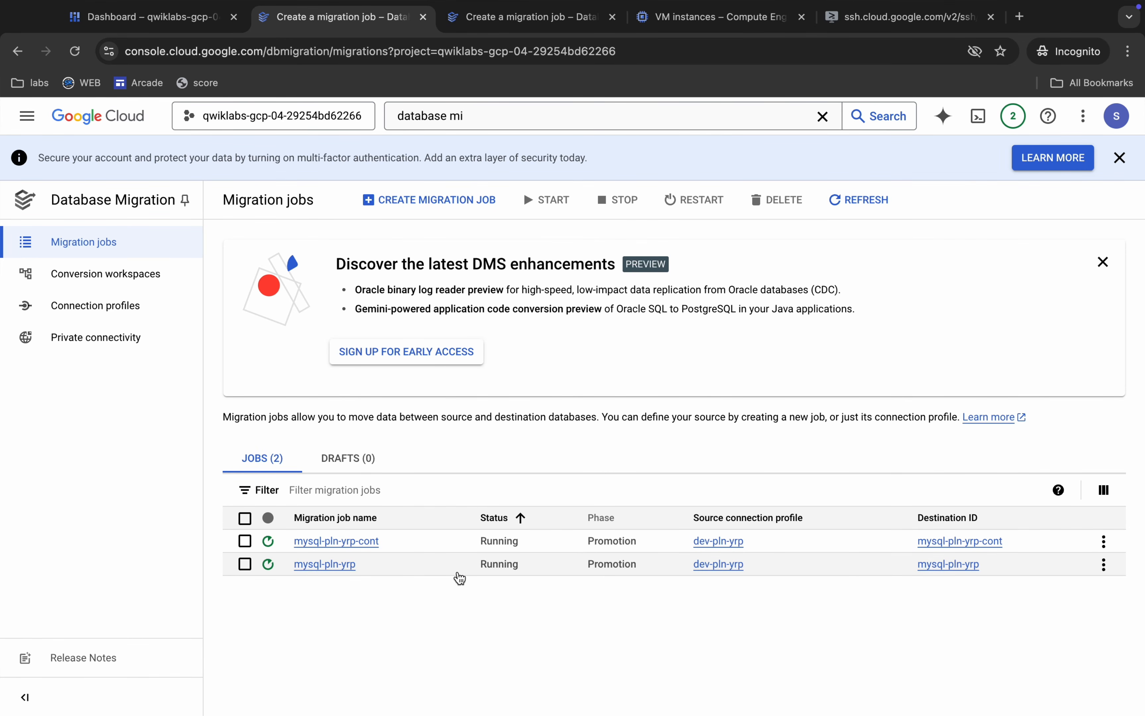
pyautogui.moveTo(458, 572); pyautogui.dragTo(531, 586)
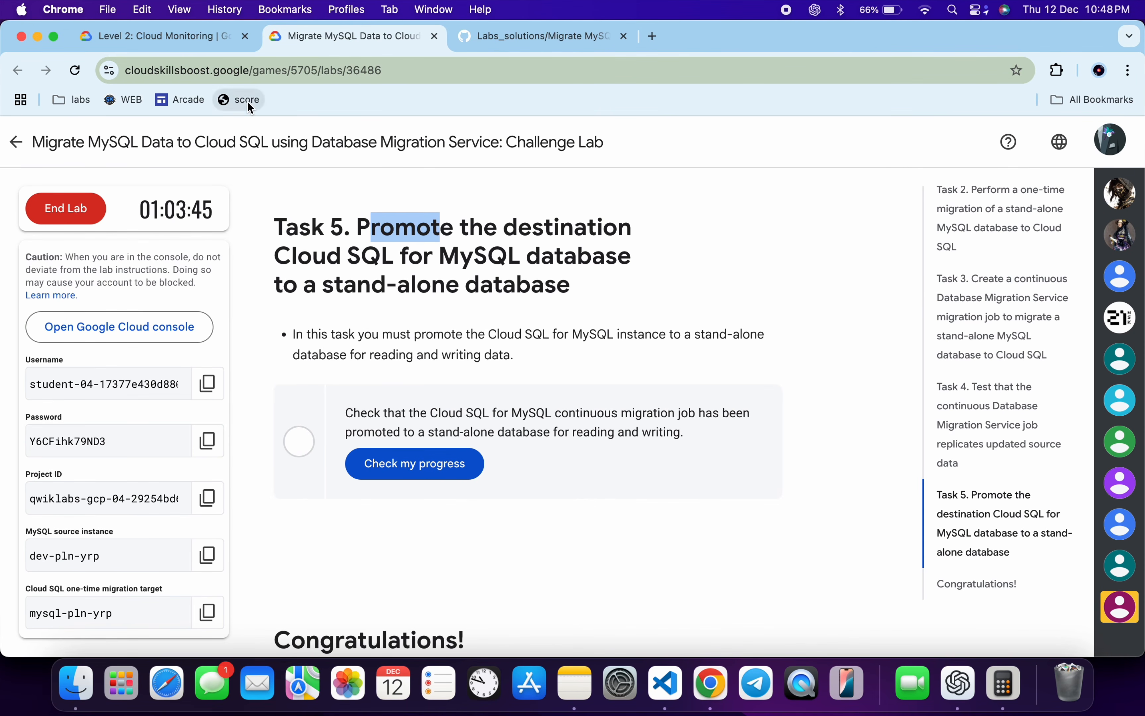
# Open the lab's checkpoints and check progress for the one-time migration, continuous job, record update and promotion.
pyautogui.click(249, 107)
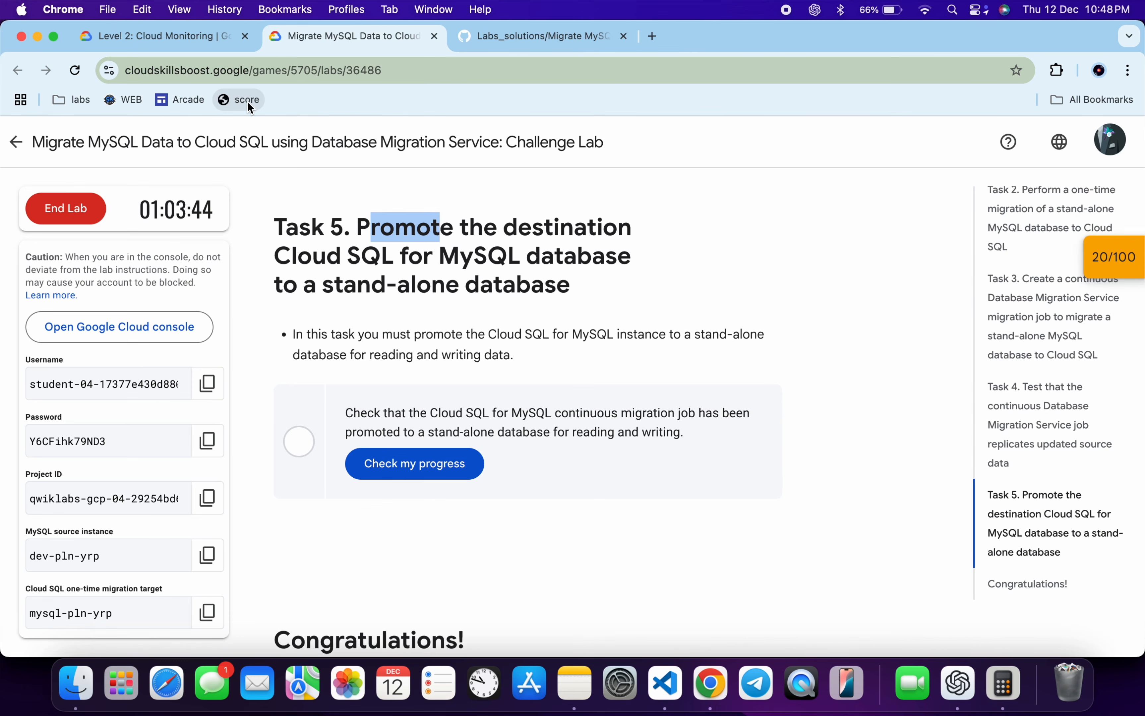
pyautogui.click(1113, 261)
pyautogui.click(1028, 398)
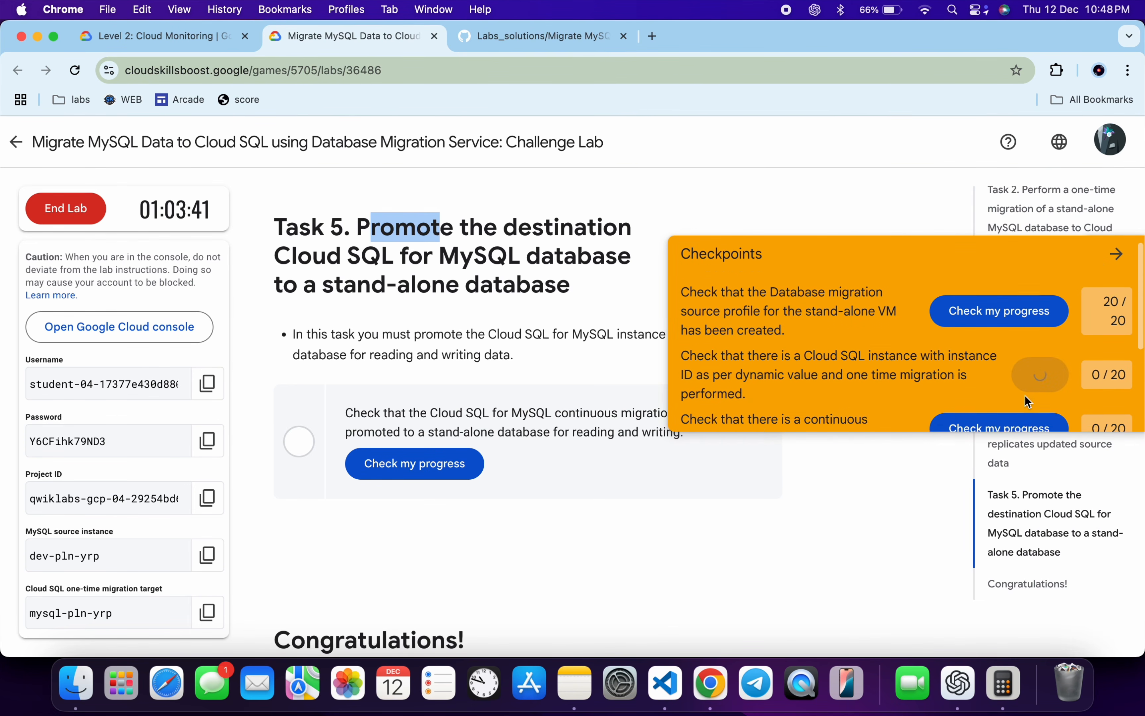
pyautogui.scroll(-4, 1028, 401)
pyautogui.click(1031, 288)
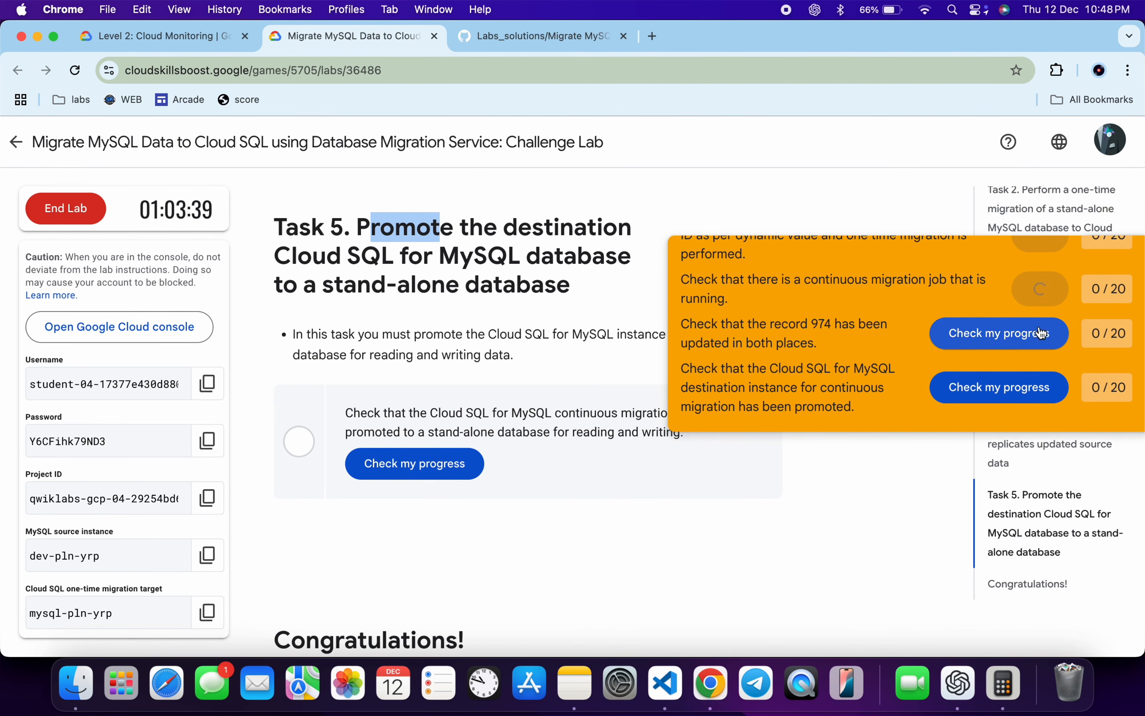
pyautogui.click(1040, 364)
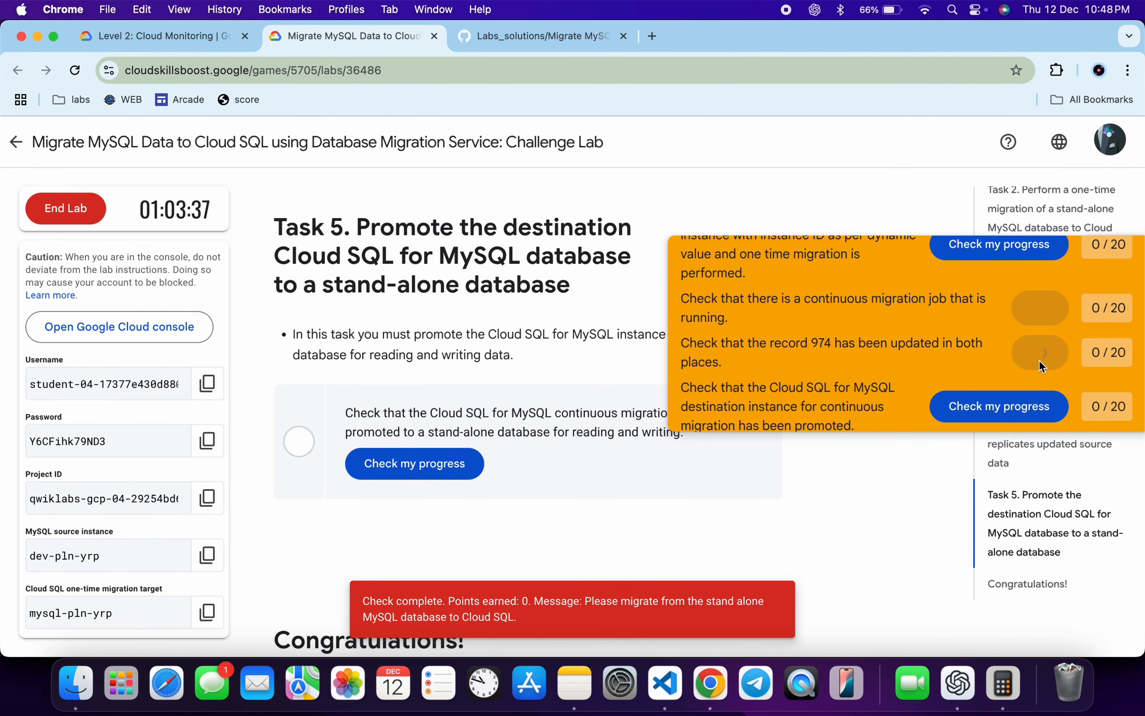
pyautogui.click(1041, 419)
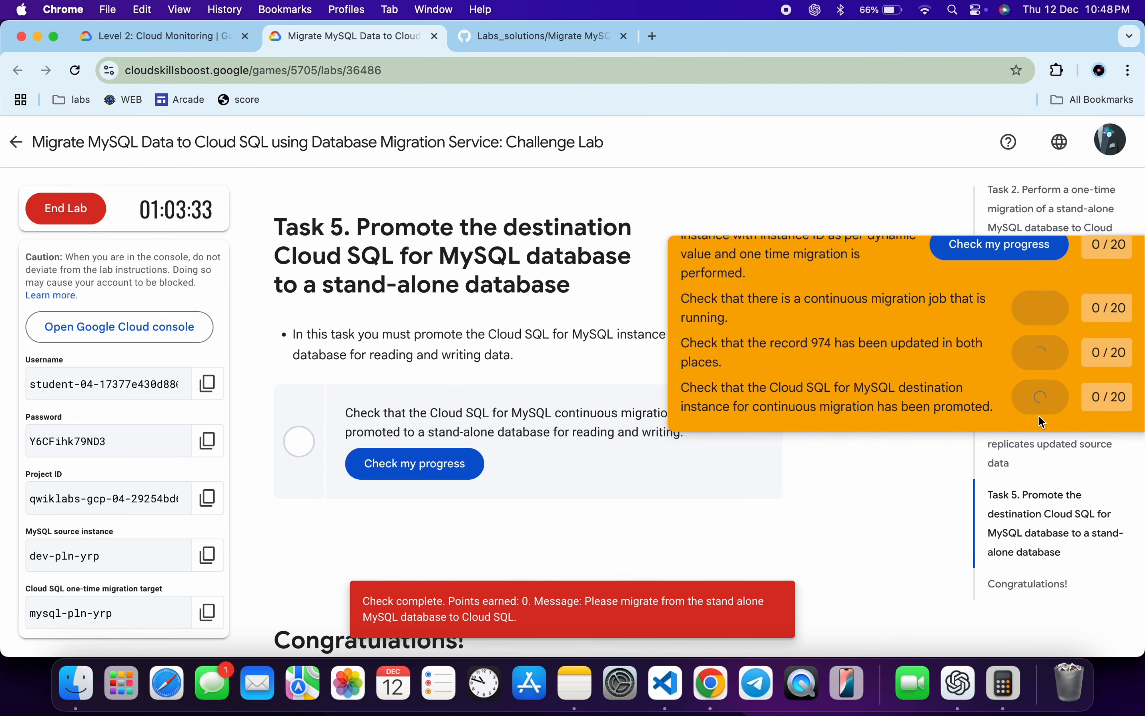
# Return to the migration jobs list and refresh it repeatedly to monitor the status of both jobs.
pyautogui.hotkey('ctrl', 'Right')
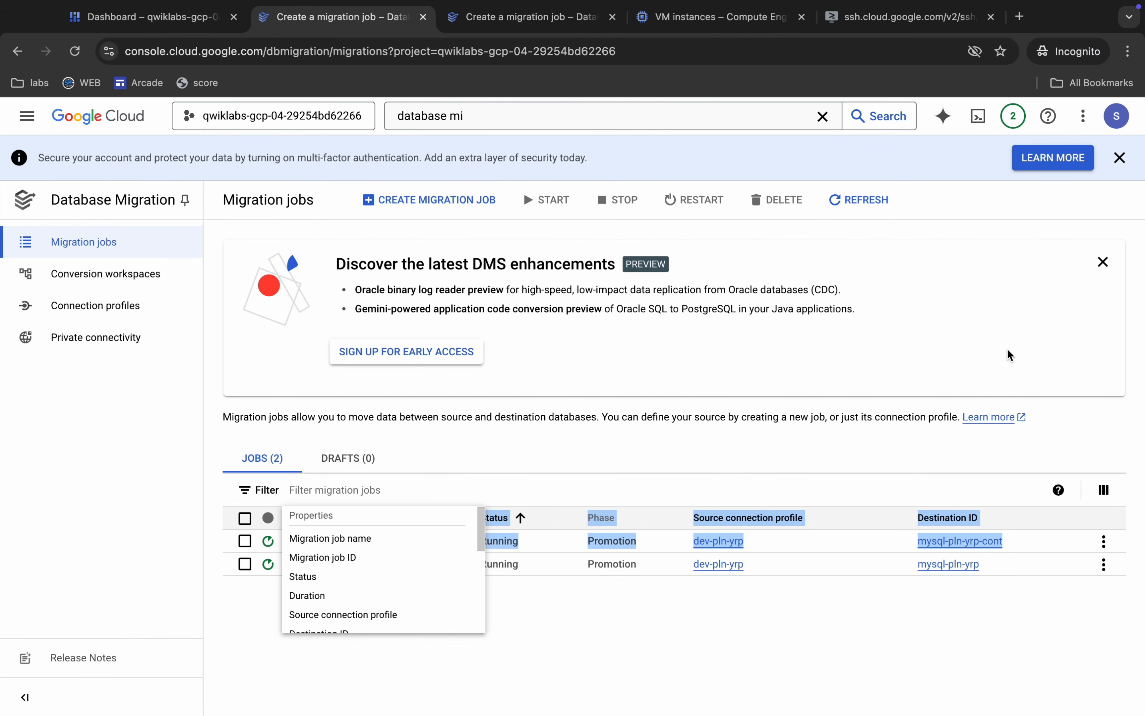
pyautogui.click(727, 590)
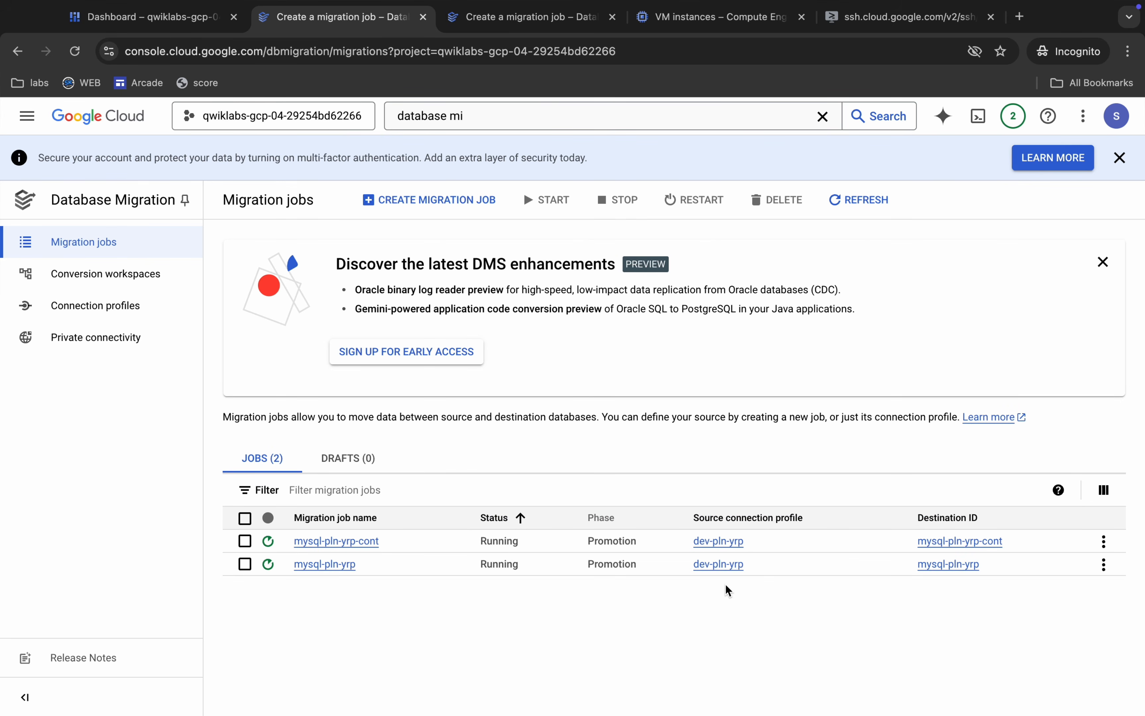
pyautogui.click(840, 201)
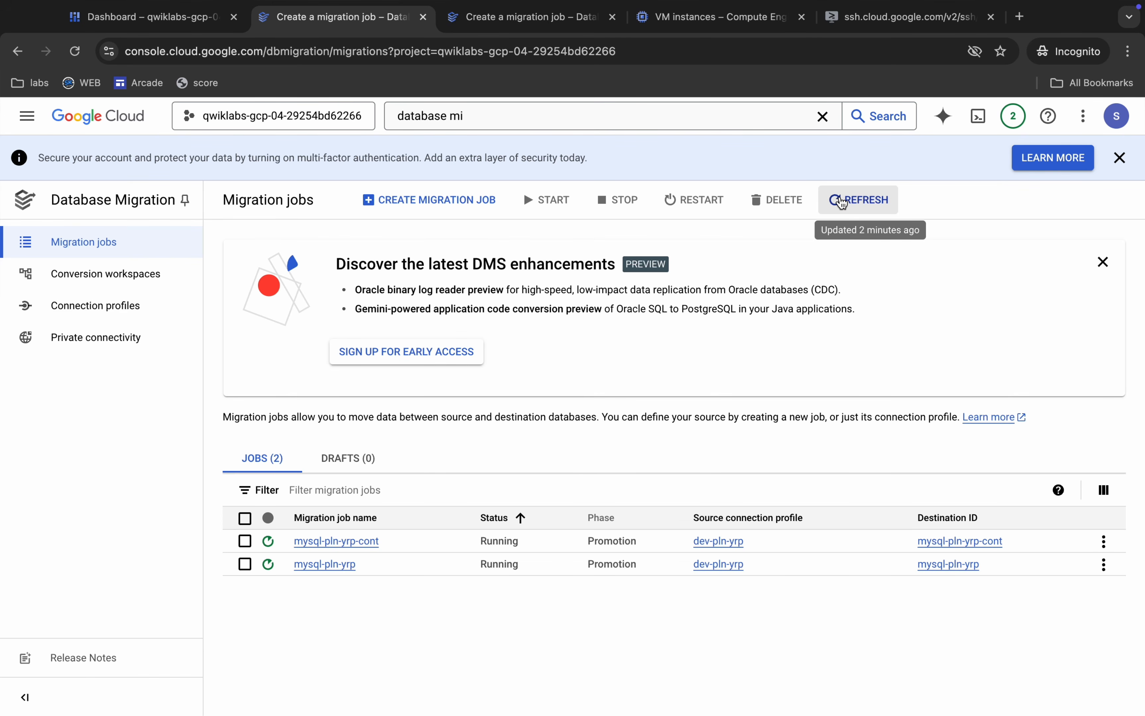
pyautogui.click(841, 201)
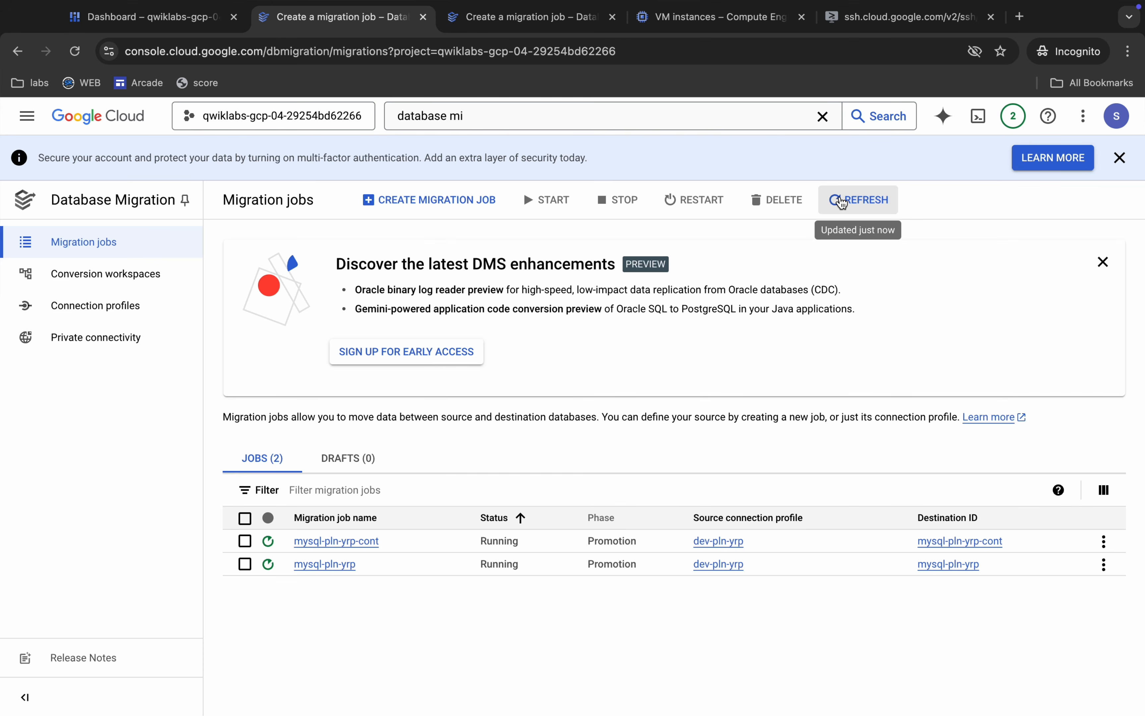
pyautogui.click(840, 202)
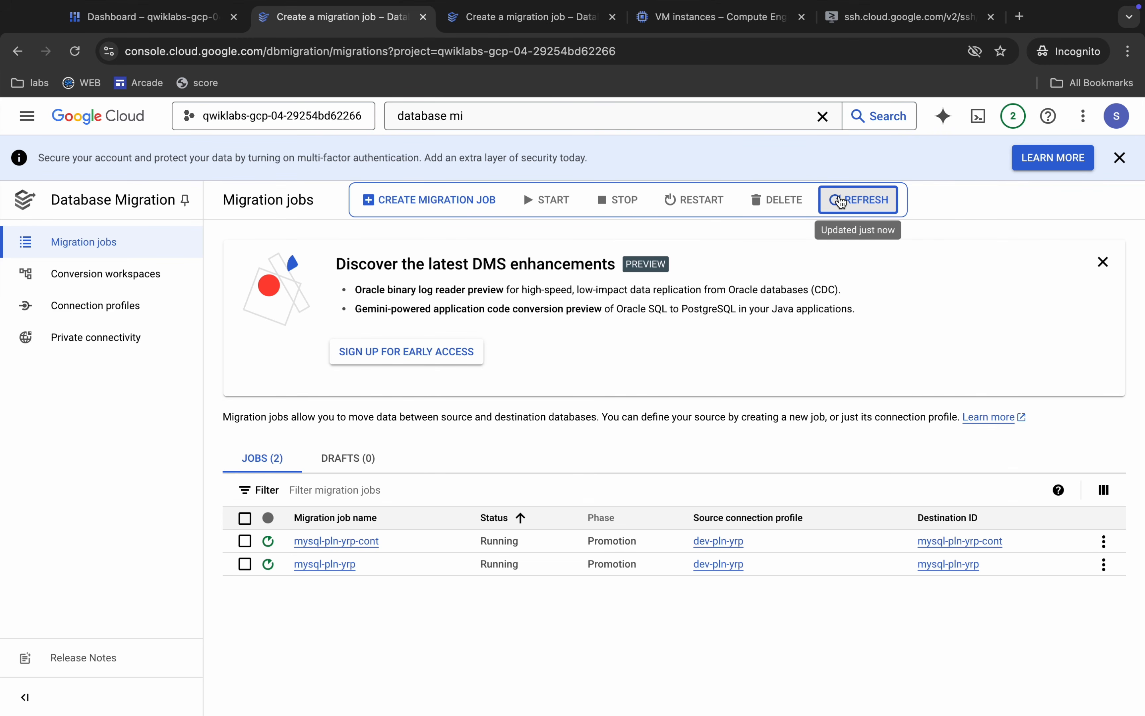
# Refresh the migration jobs list, and rerun the lab's progress checks for the one-time migration, continuous job, record 974 update and promotion.
pyautogui.click(840, 201)
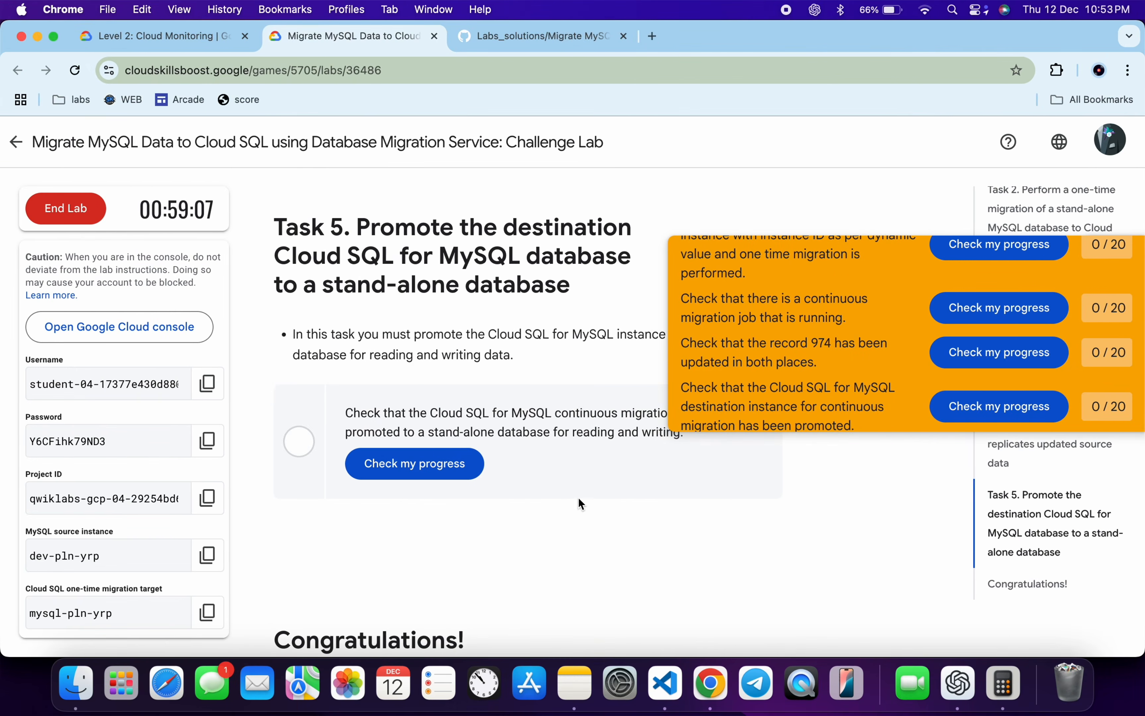
pyautogui.click(995, 260)
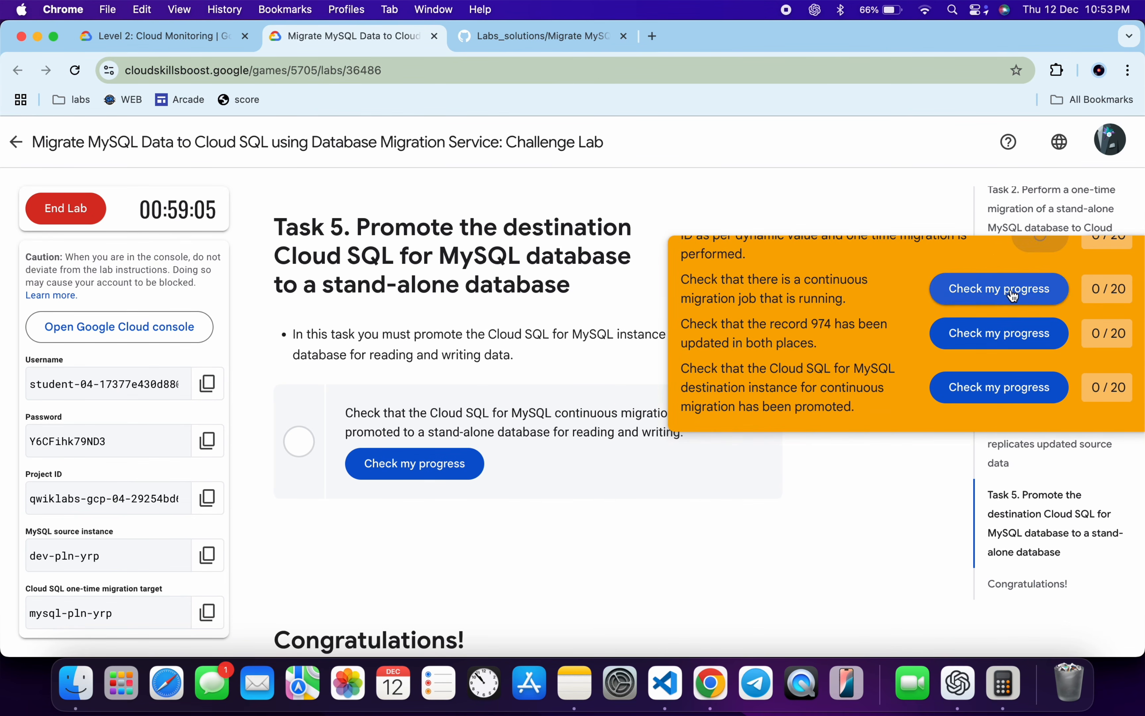
pyautogui.click(1018, 290)
pyautogui.click(1029, 335)
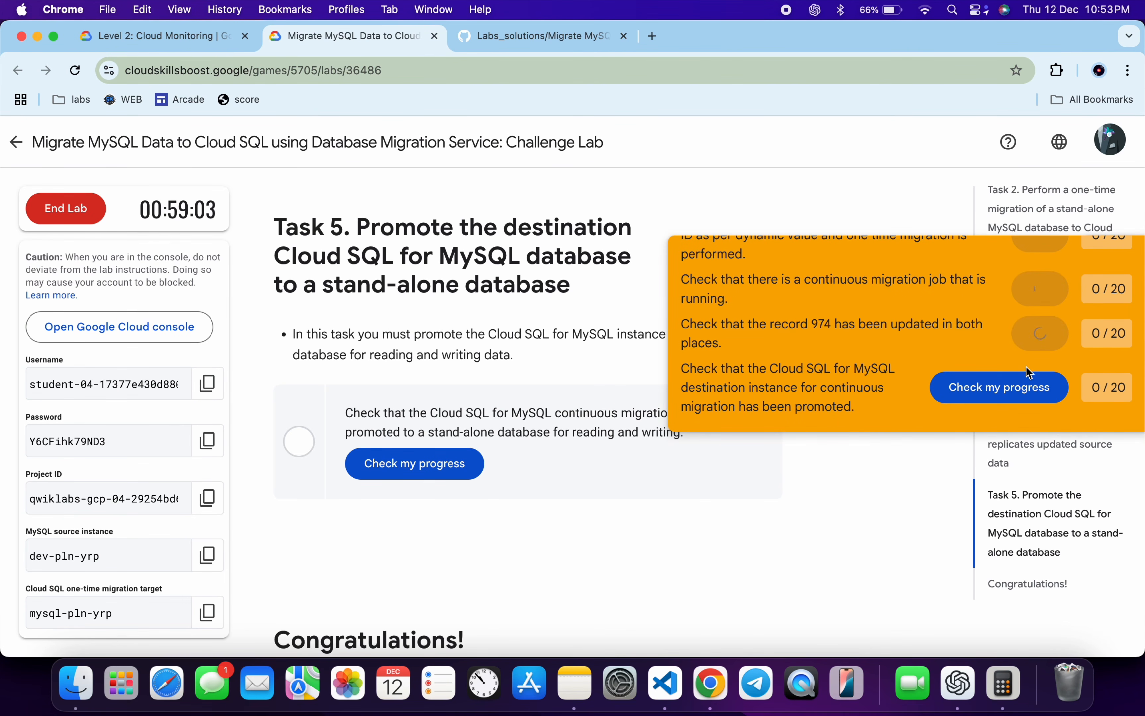
pyautogui.click(1028, 388)
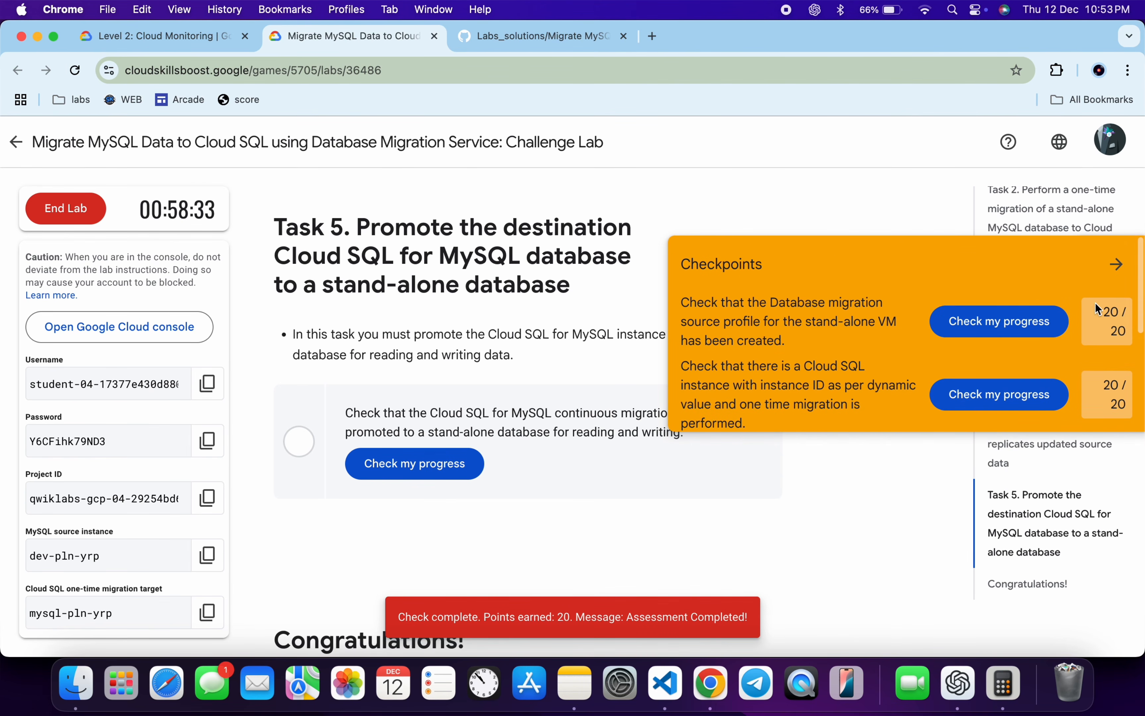
pyautogui.click(1115, 262)
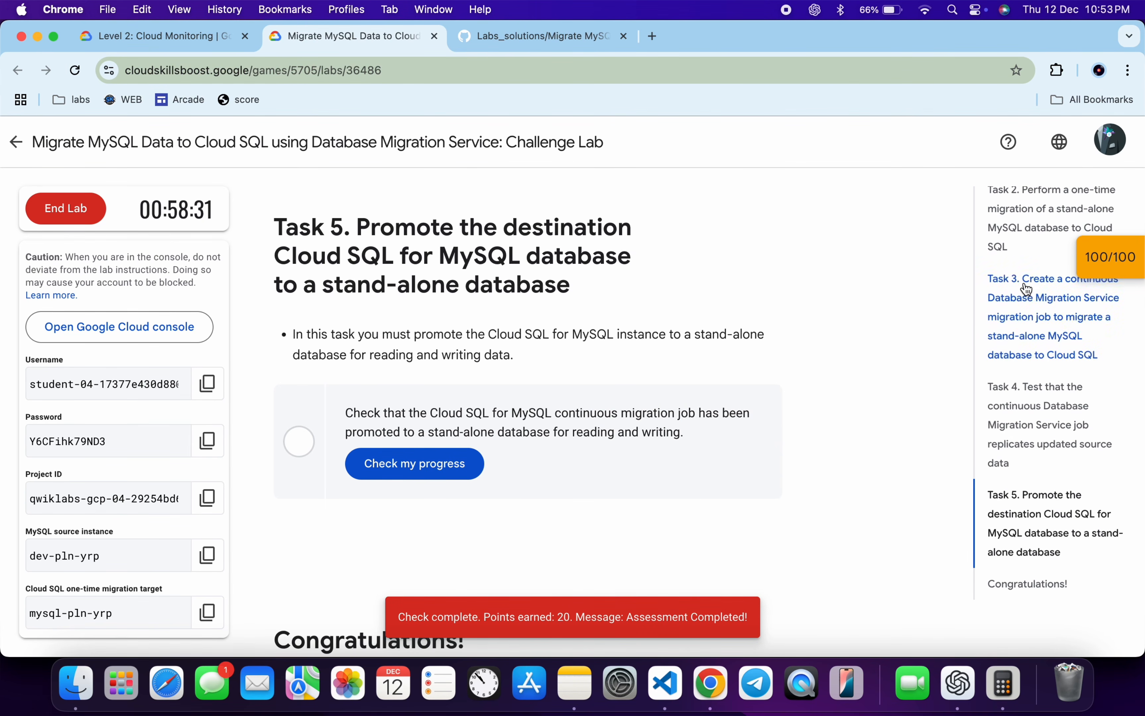
pyautogui.scroll(5, 1025, 286)
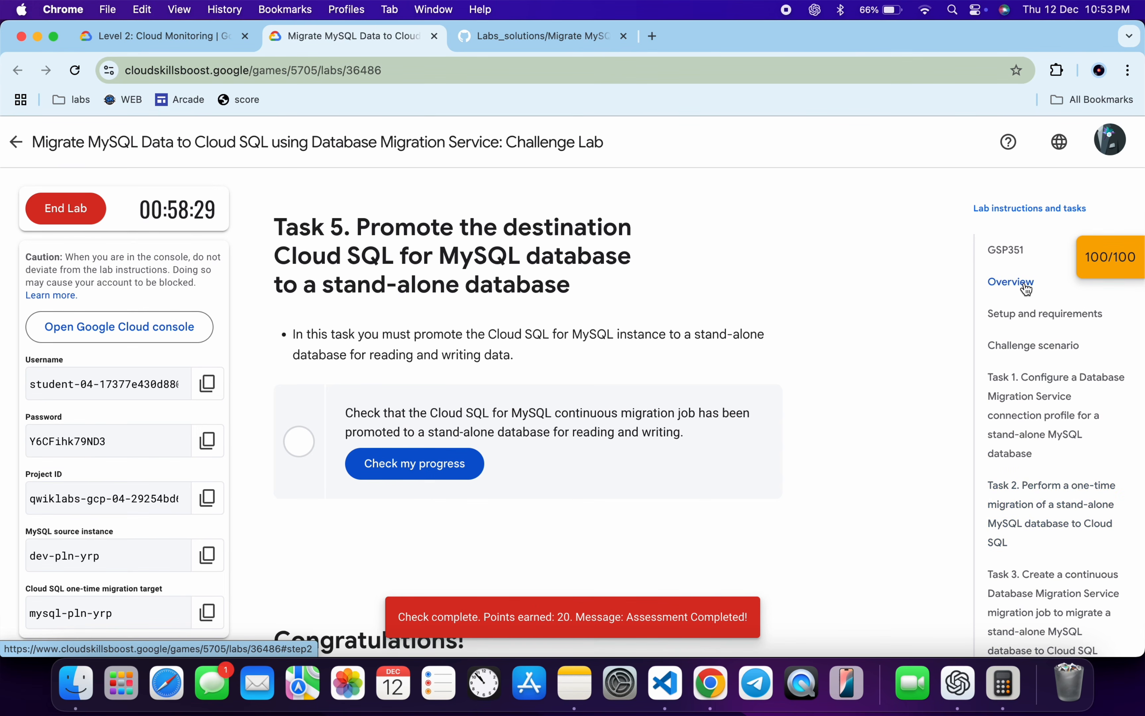